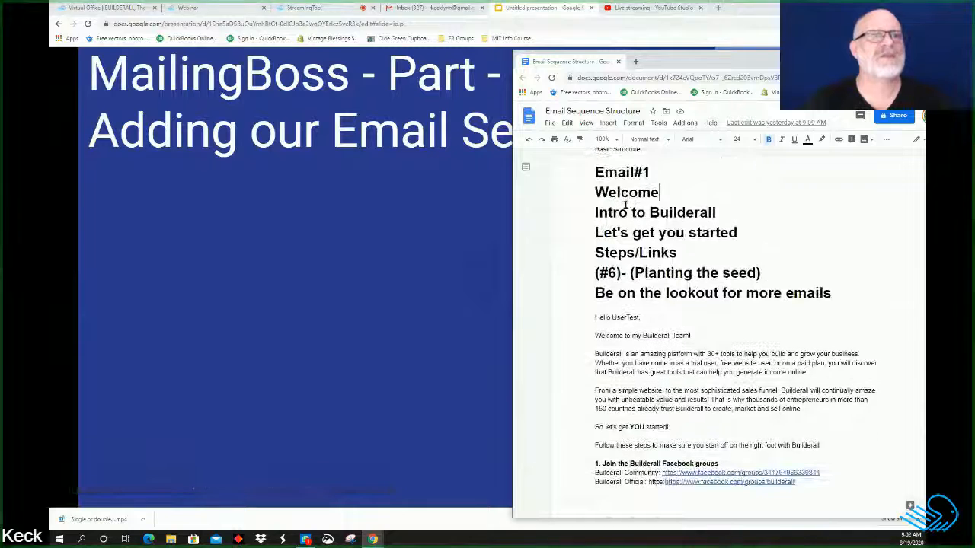
scroll(706, 298, down, 1)
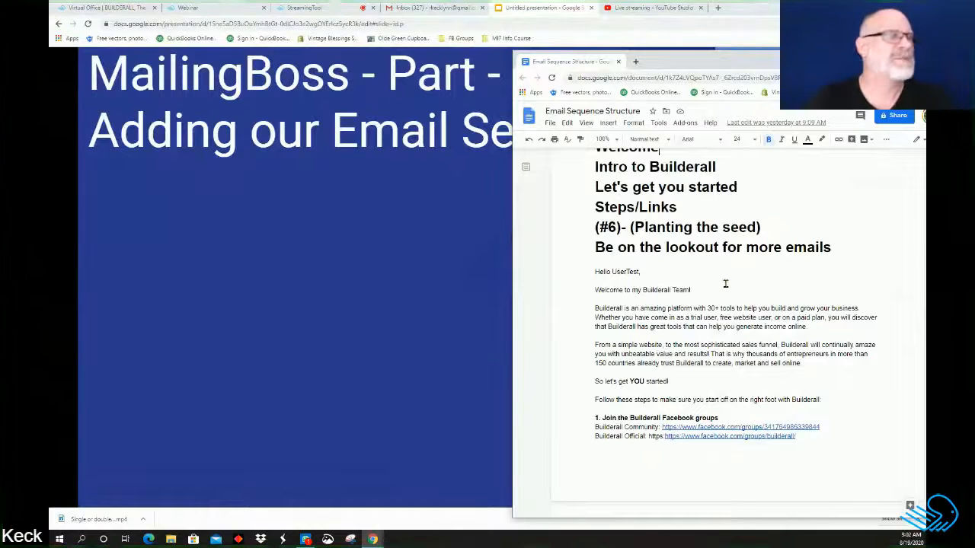
Step: Launch MailingBoss from its Virtual Office card, then return to the 'MailingBoss - Part - 4' title slide
click(103, 7)
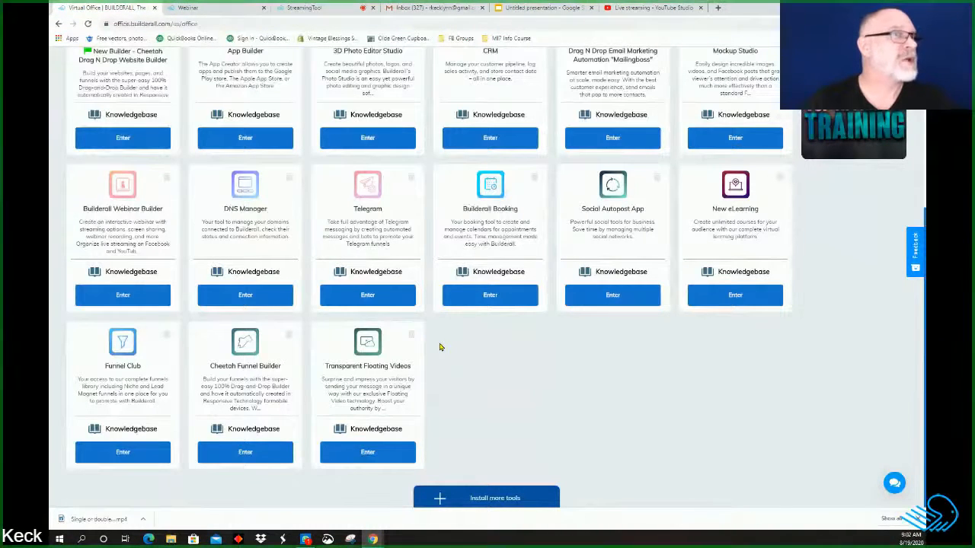
scroll(504, 343, up, 5)
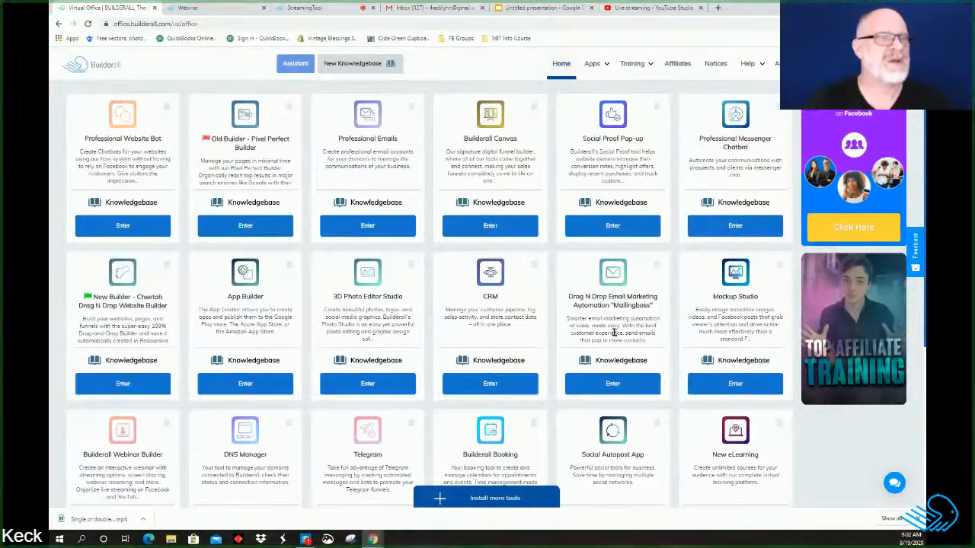
click(613, 384)
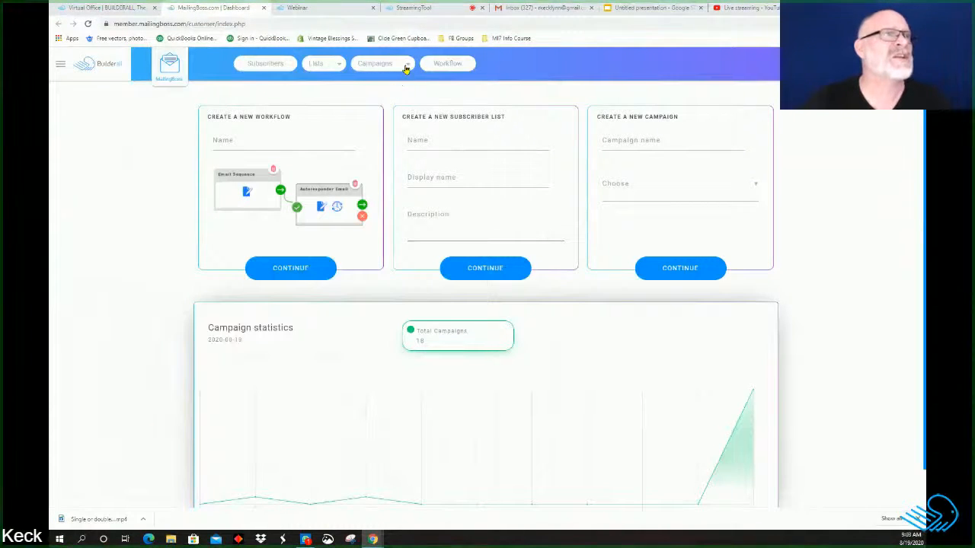
mouse_move(405, 70)
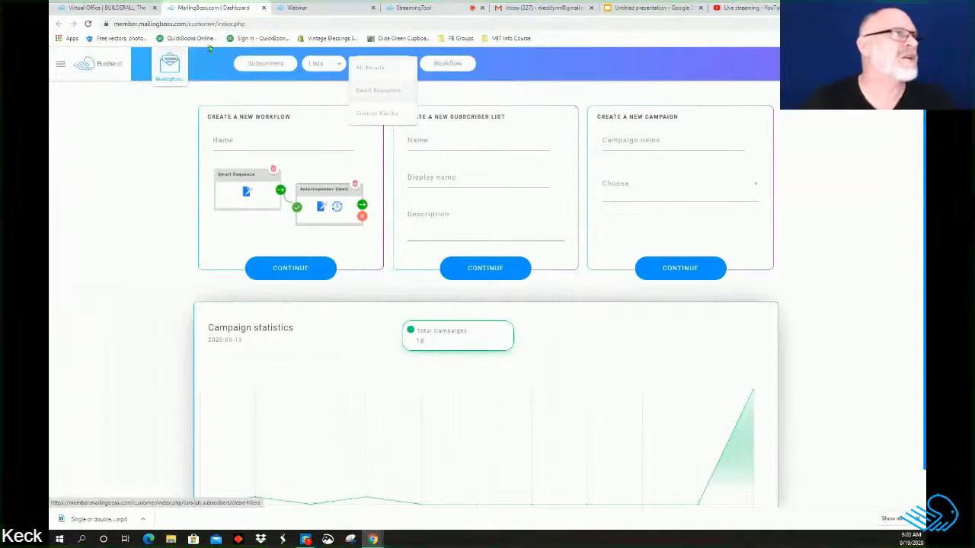
click(655, 11)
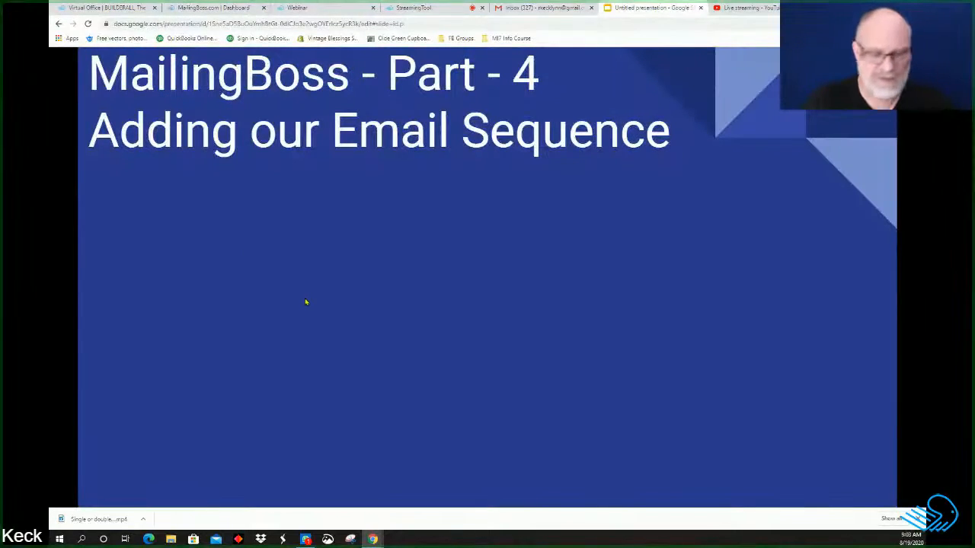
Step: Reveal the Use Workflow bullet on the slide, then go back to MailingBoss's workflow builder
key(Right)
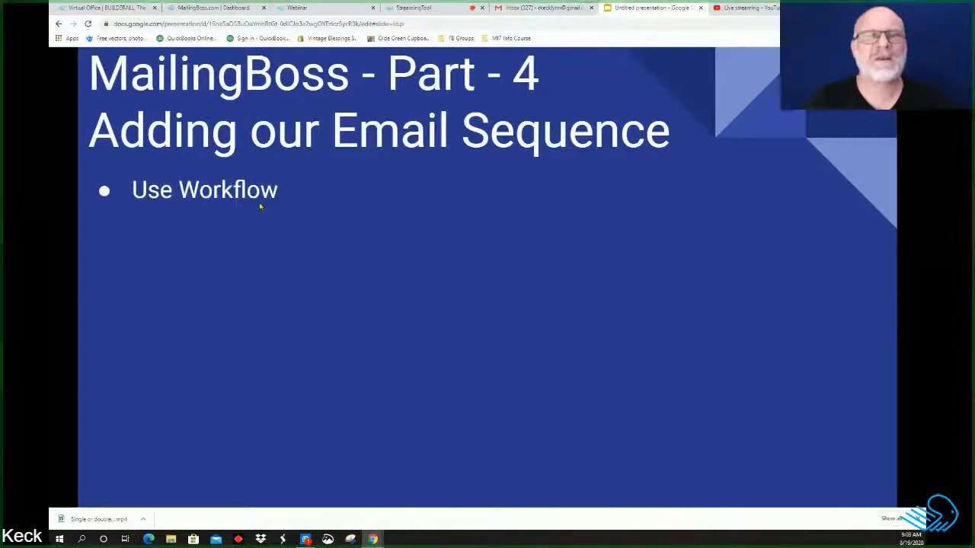
click(197, 8)
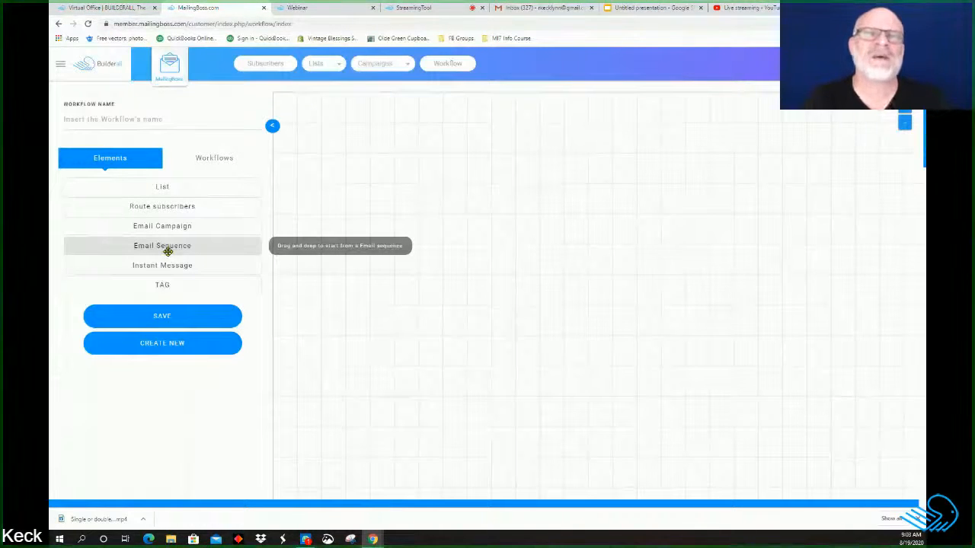
Step: Save the workflow as 'BA AFFiliates lead' and place an Email Sequence element at the canvas's top-left
click(135, 118)
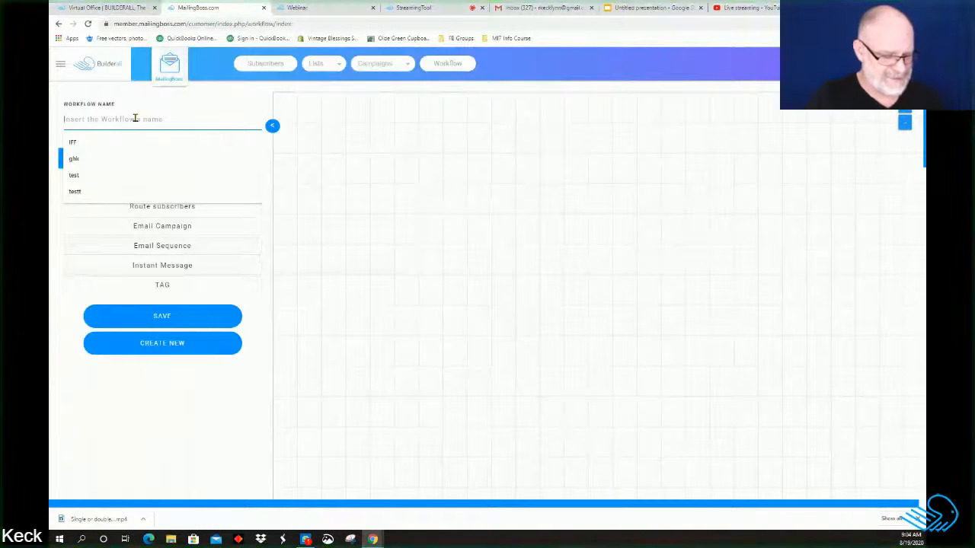
text(BA AFFiliates lead)
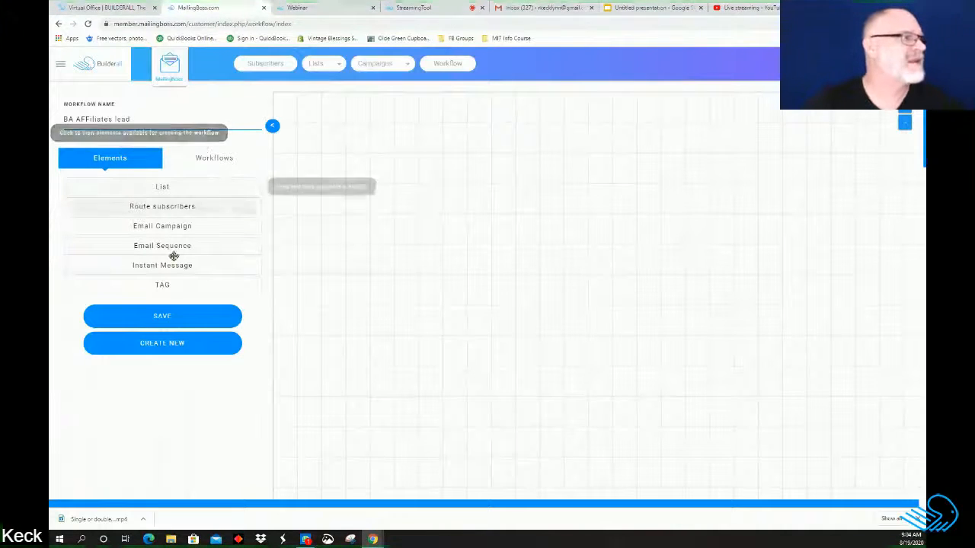
click(201, 317)
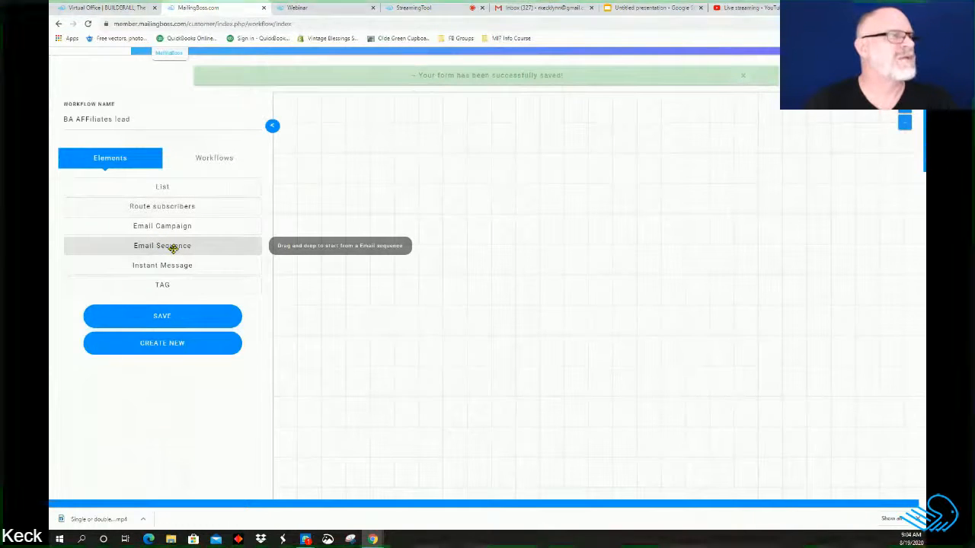
drag(173, 248, 350, 230)
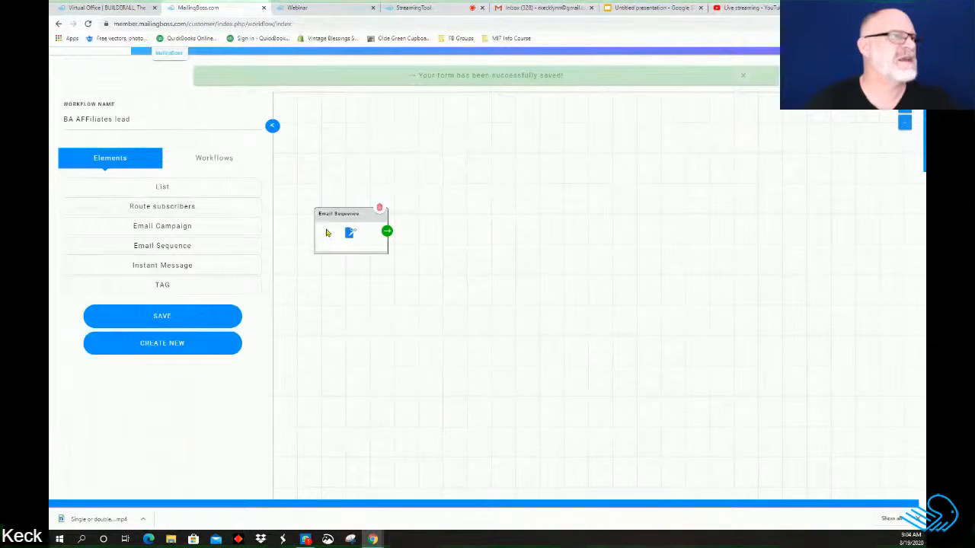
drag(323, 216, 292, 103)
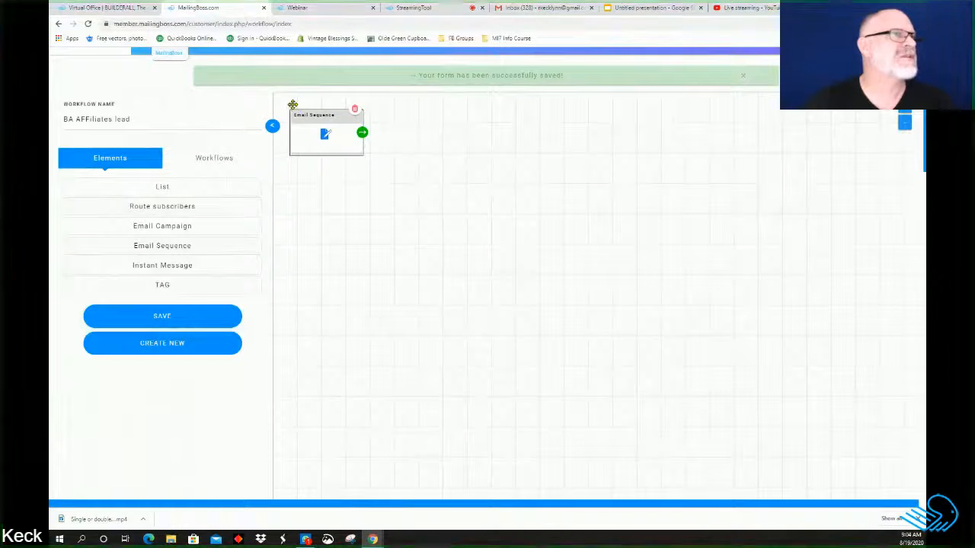
Step: Open the Email Sequence node's settings and choose to create a new sequence instead of an existing one
click(324, 142)
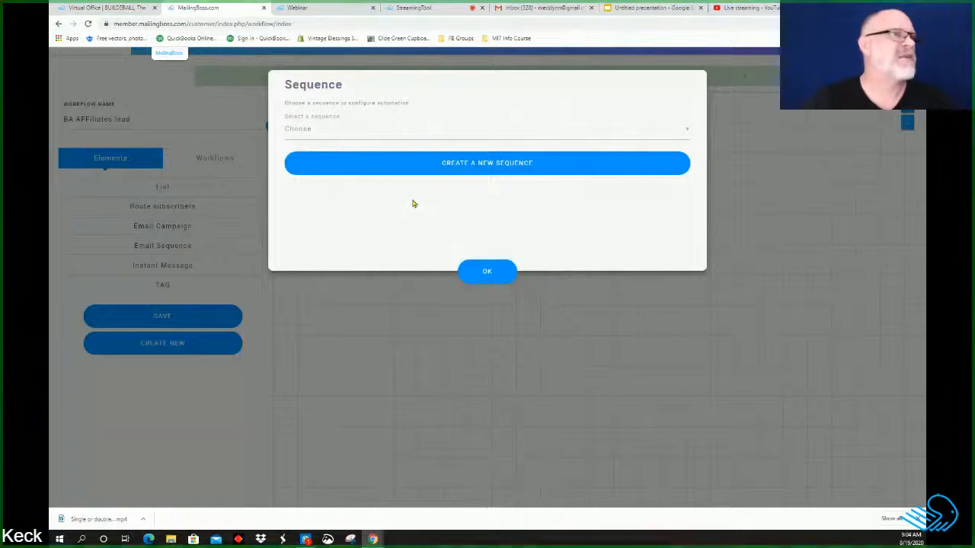
click(685, 131)
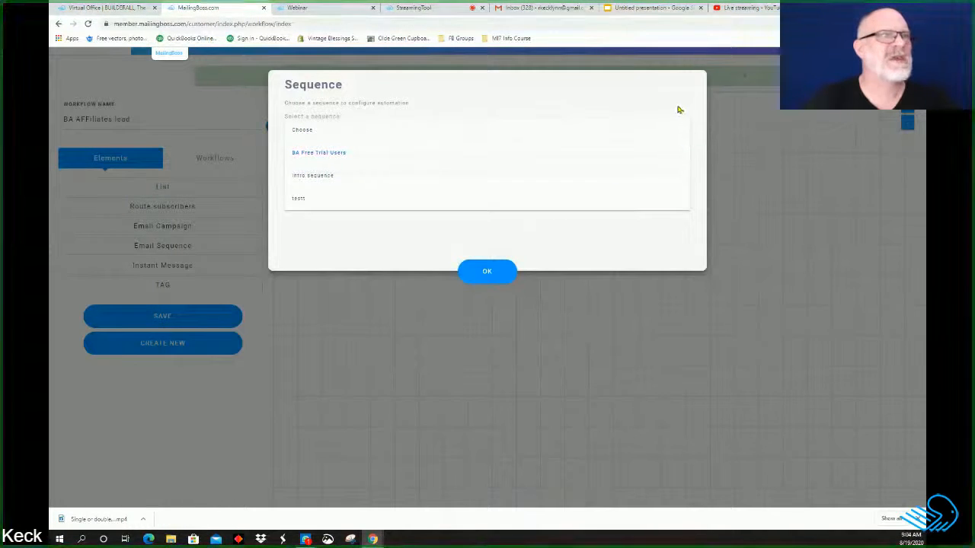
click(677, 108)
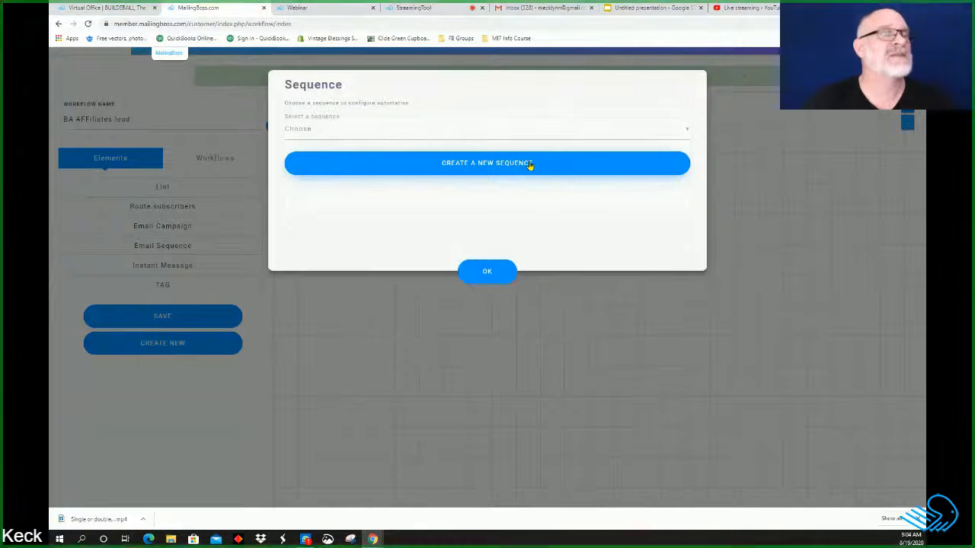
click(530, 166)
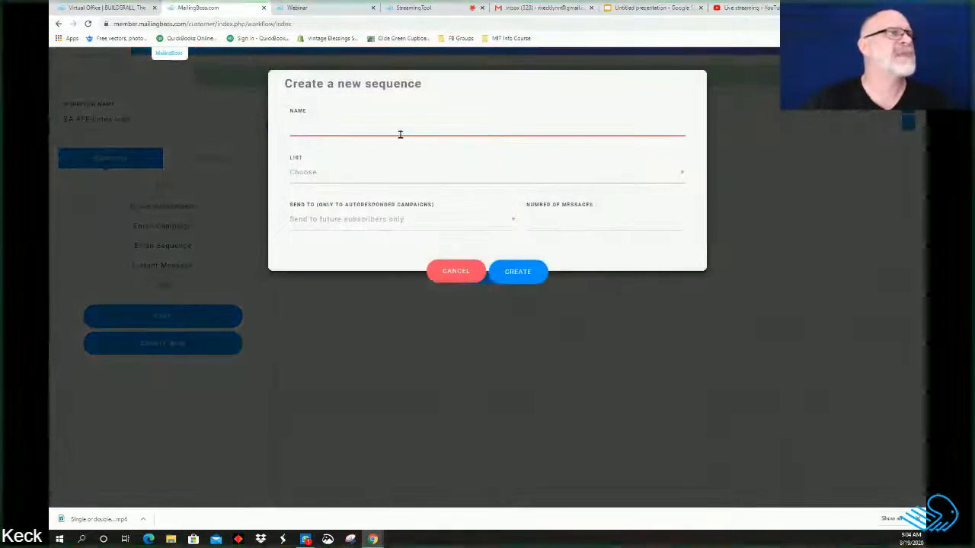
Step: Name the new sequence 'Ba Affiliates leads' and copy that name
click(370, 124)
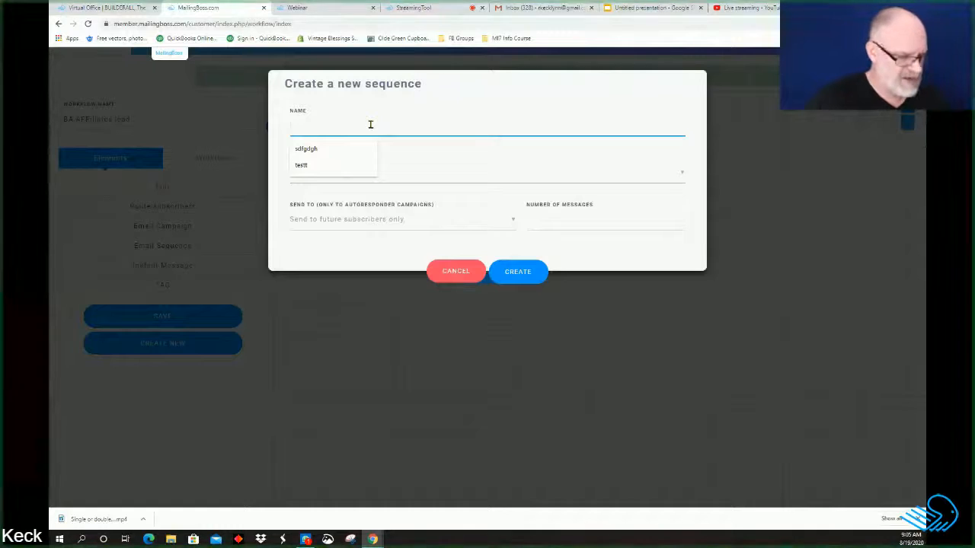
text(Ba)
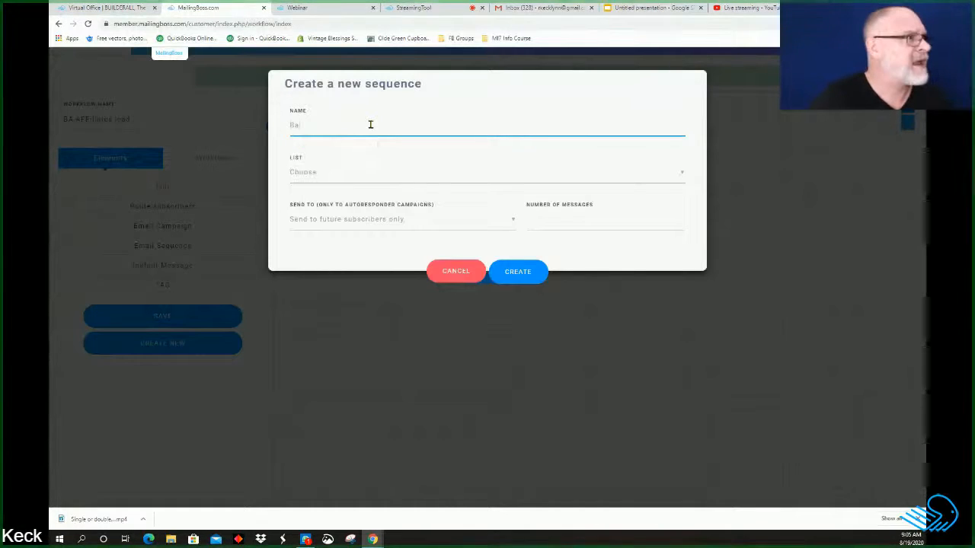
text( Affil)
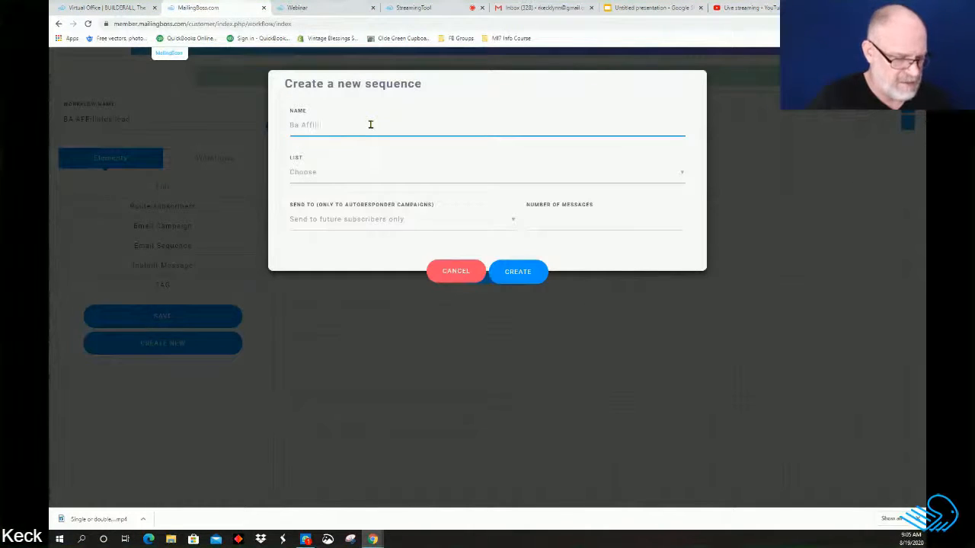
text(iates)
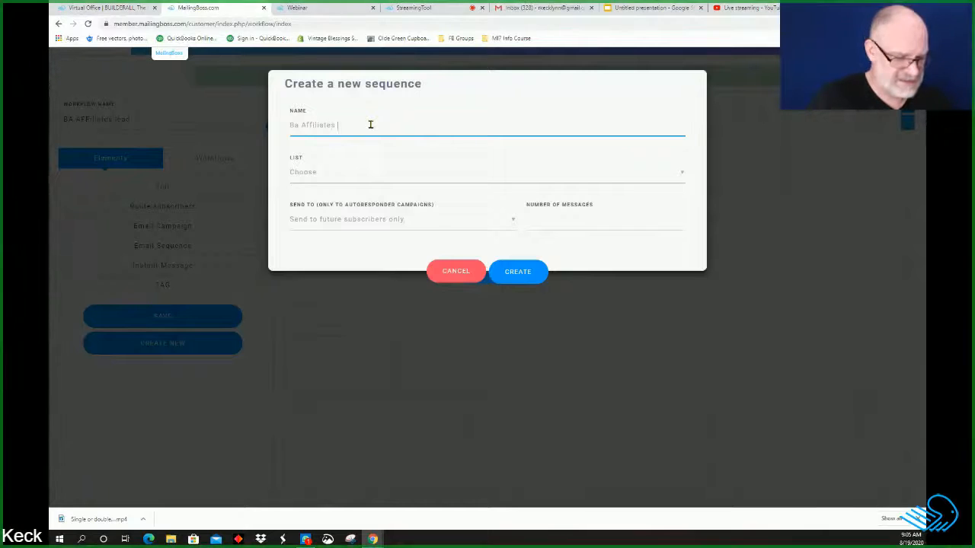
text( lead)
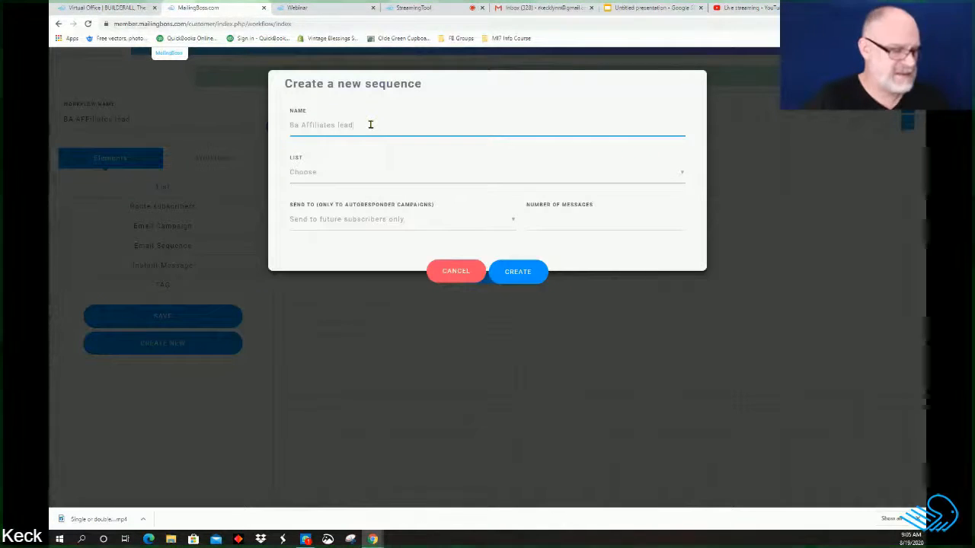
text(s)
drag(370, 124, 296, 124)
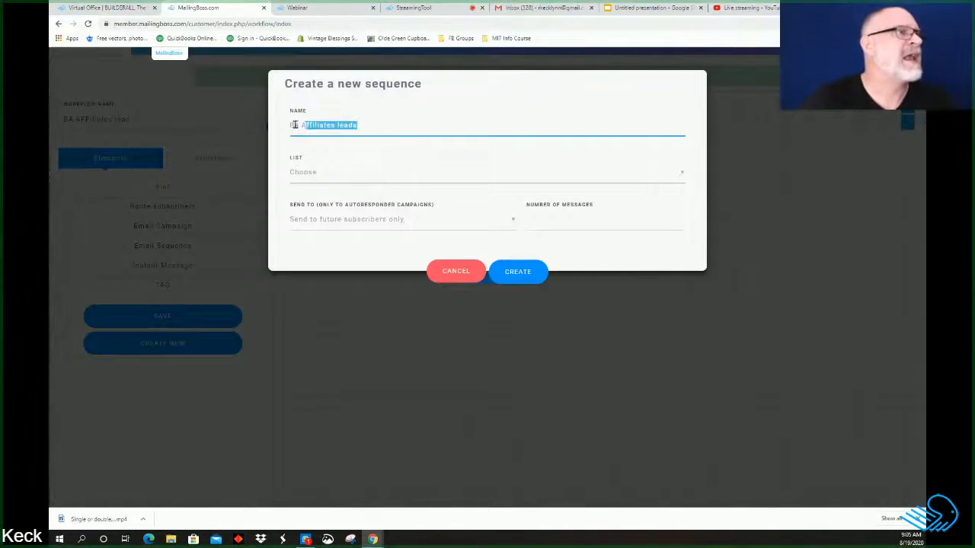
right_click(292, 124)
click(309, 155)
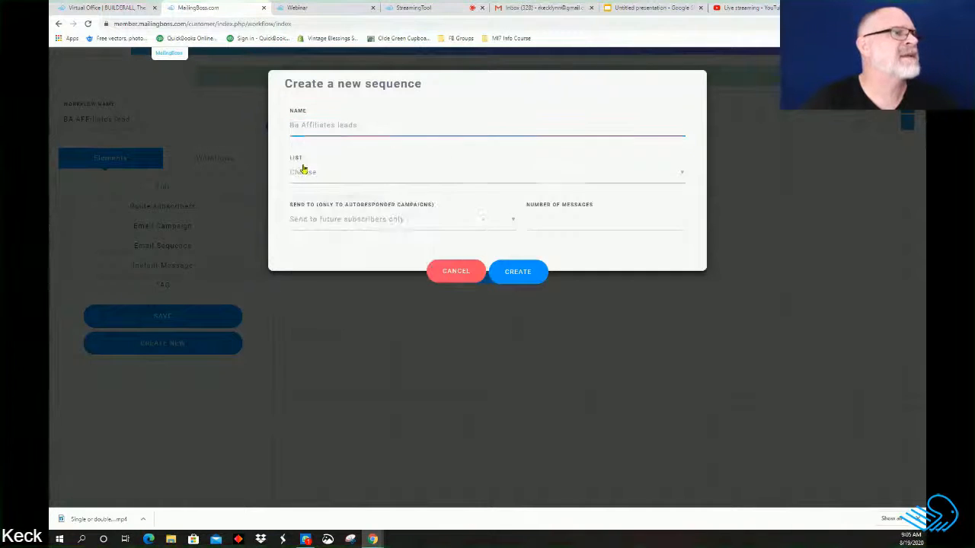
Step: Browse the LIST dropdown's subscriber lists without choosing one yet
click(300, 169)
click(306, 174)
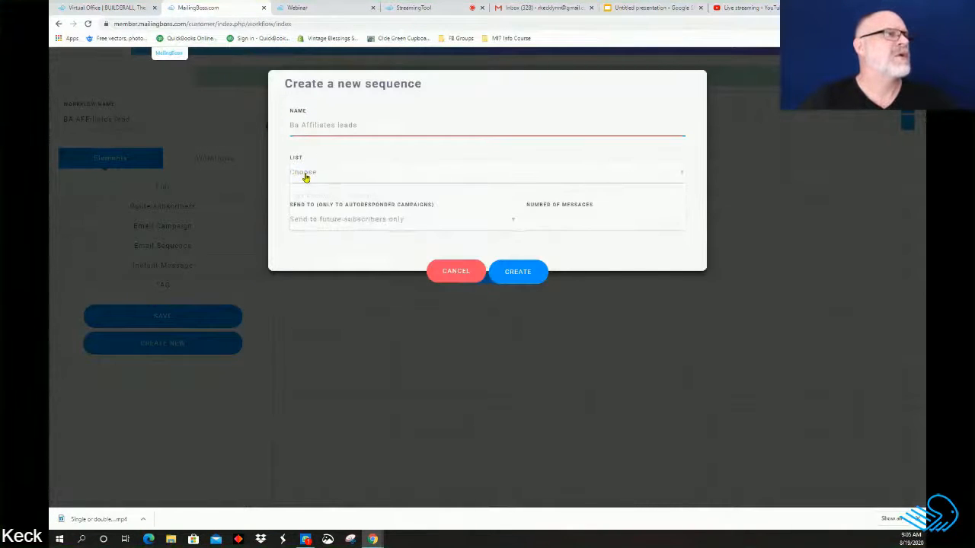
click(306, 175)
click(321, 126)
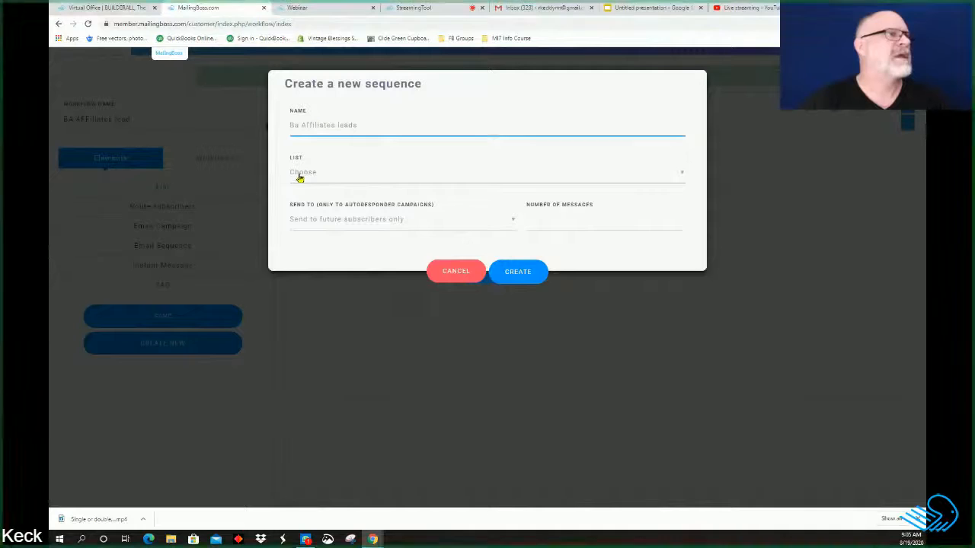
click(300, 173)
drag(329, 157, 346, 165)
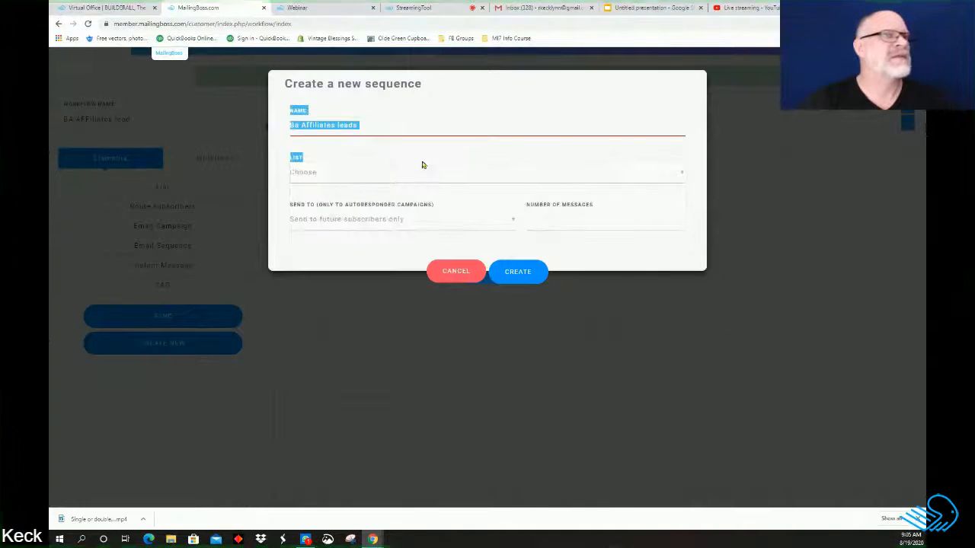
click(366, 176)
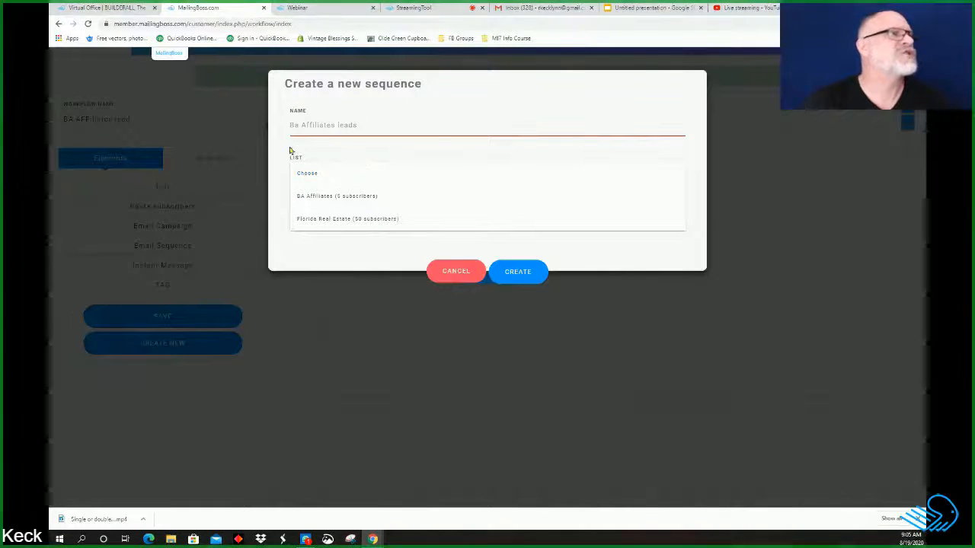
Step: Assign the BA Affiliates list and send the sequence to future subscribers only
click(272, 157)
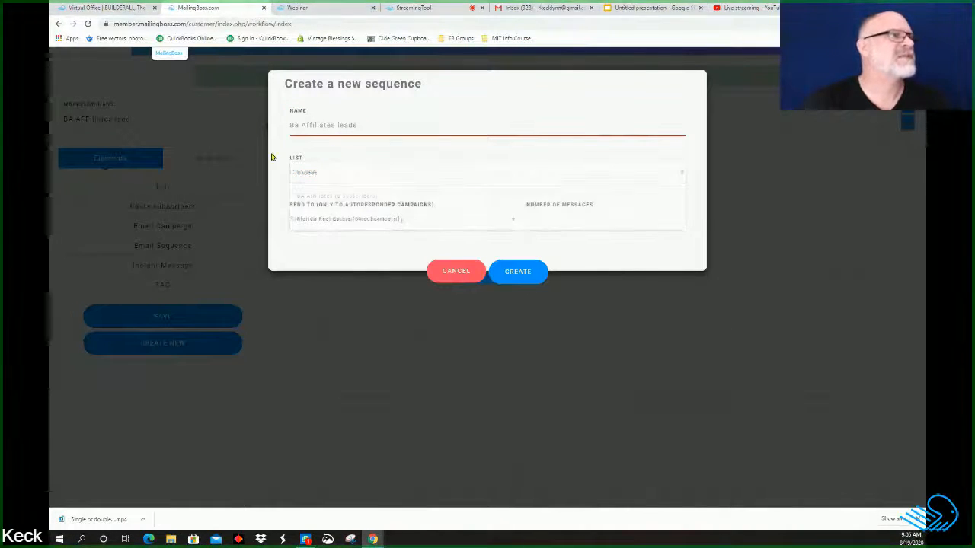
click(675, 183)
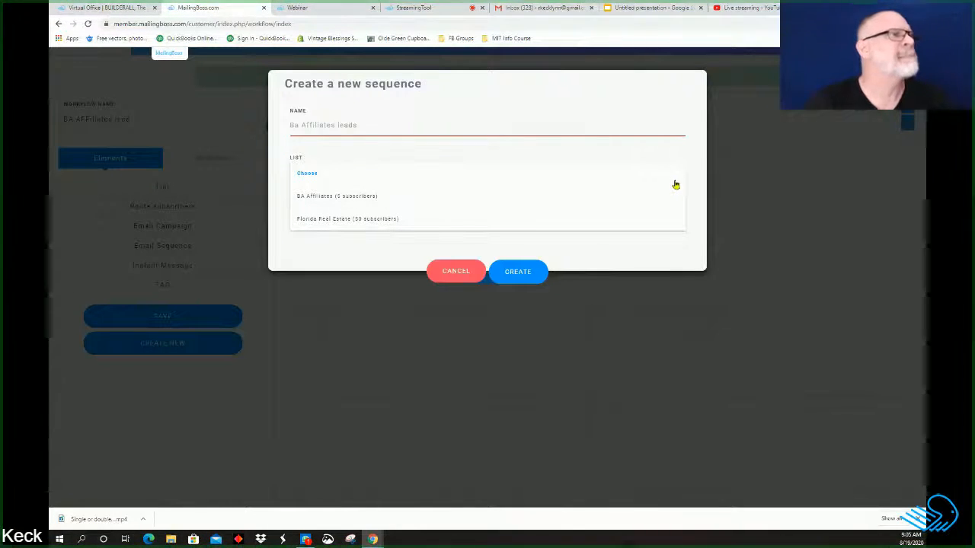
click(299, 199)
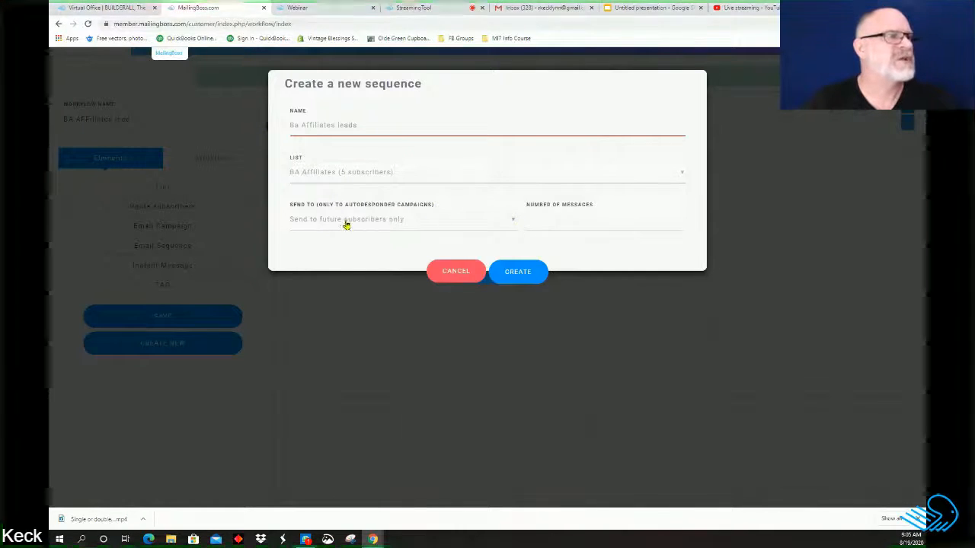
click(512, 223)
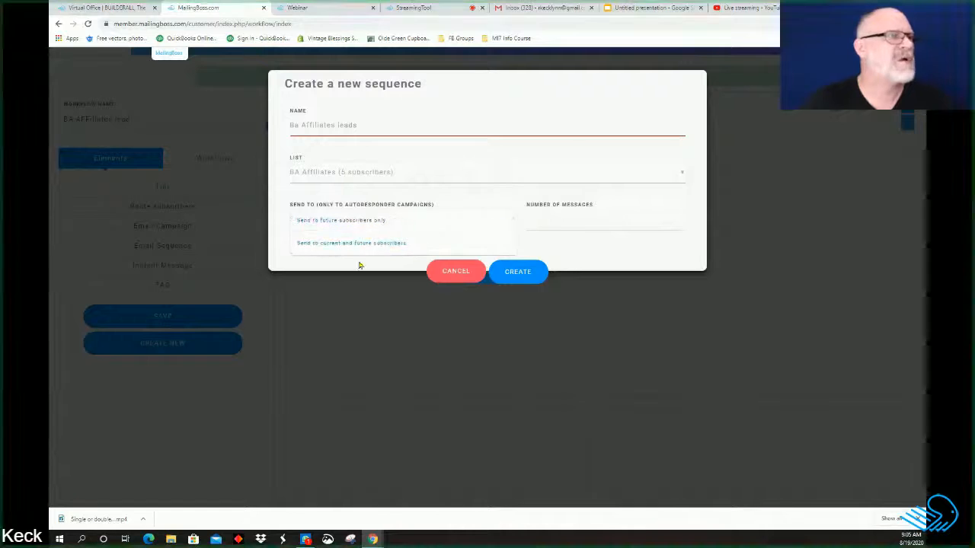
click(385, 220)
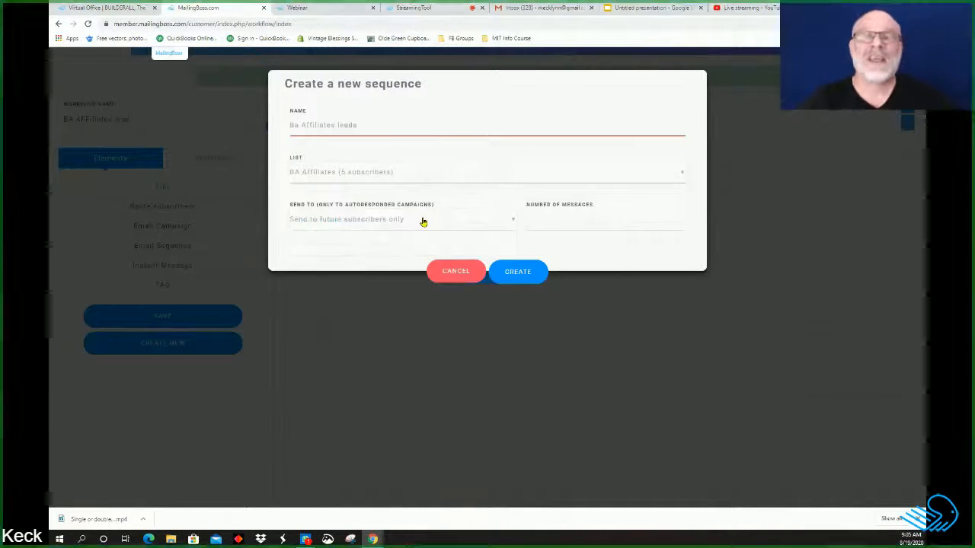
click(358, 227)
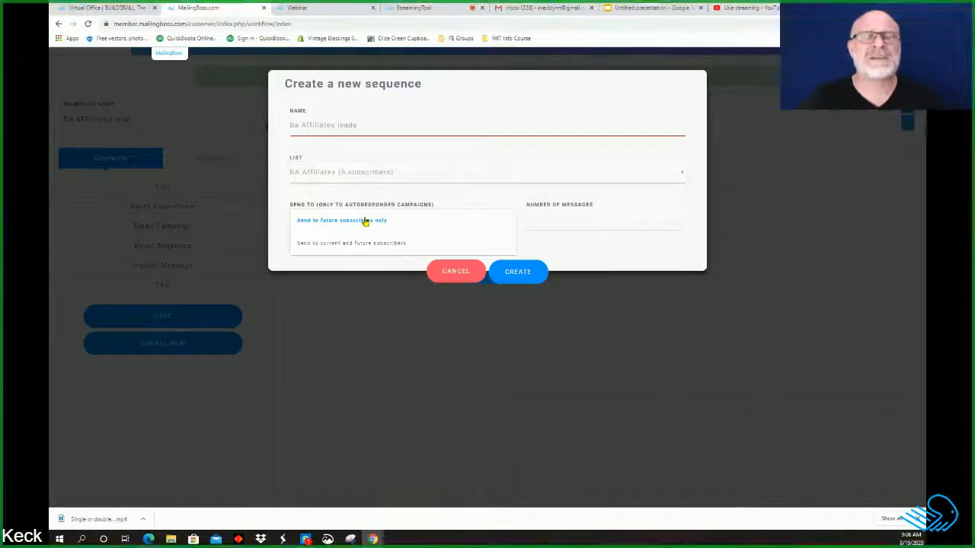
click(365, 221)
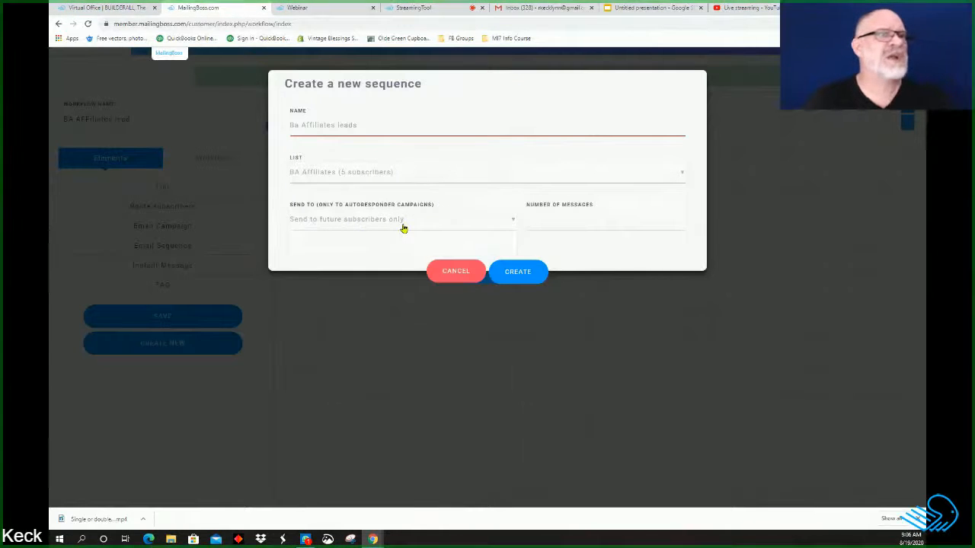
Step: Set the number of messages to 7 and create the sequence
click(538, 217)
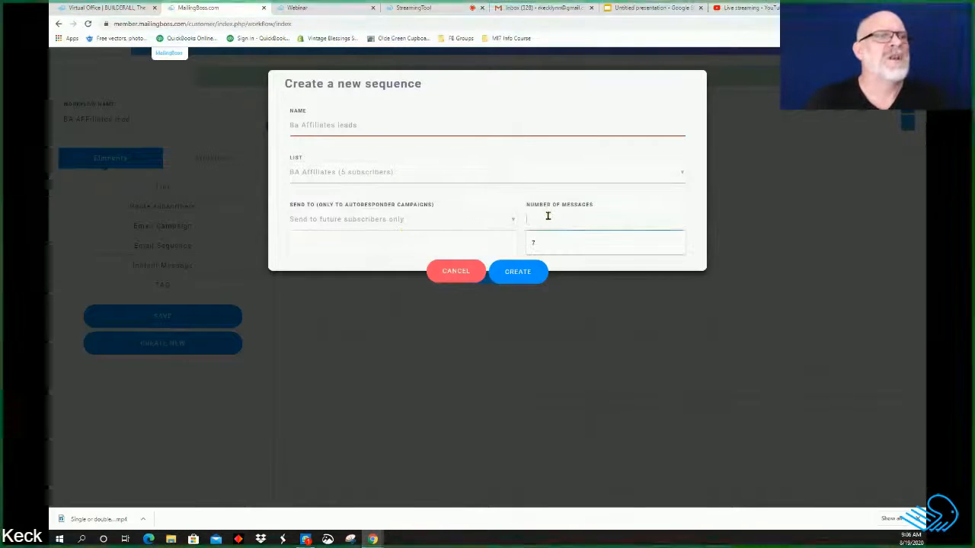
click(535, 245)
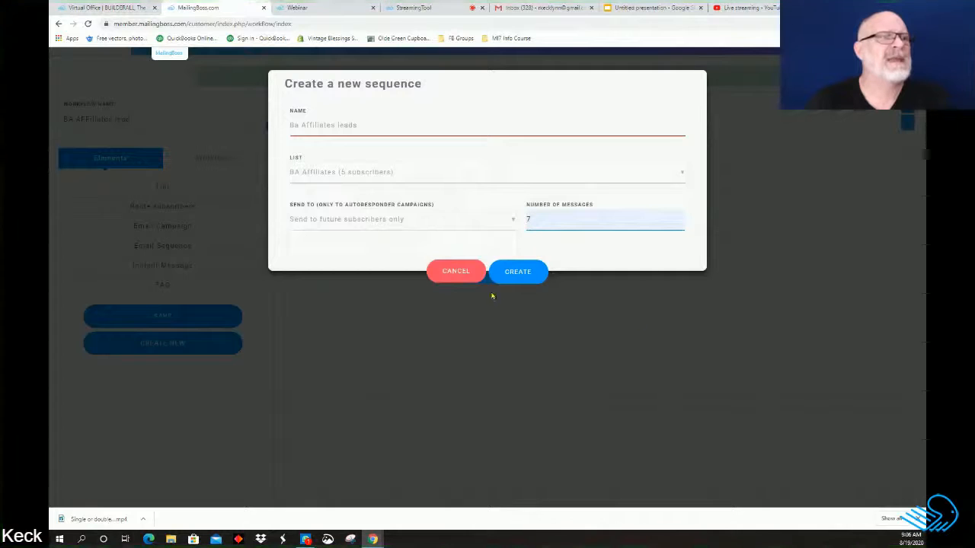
click(518, 279)
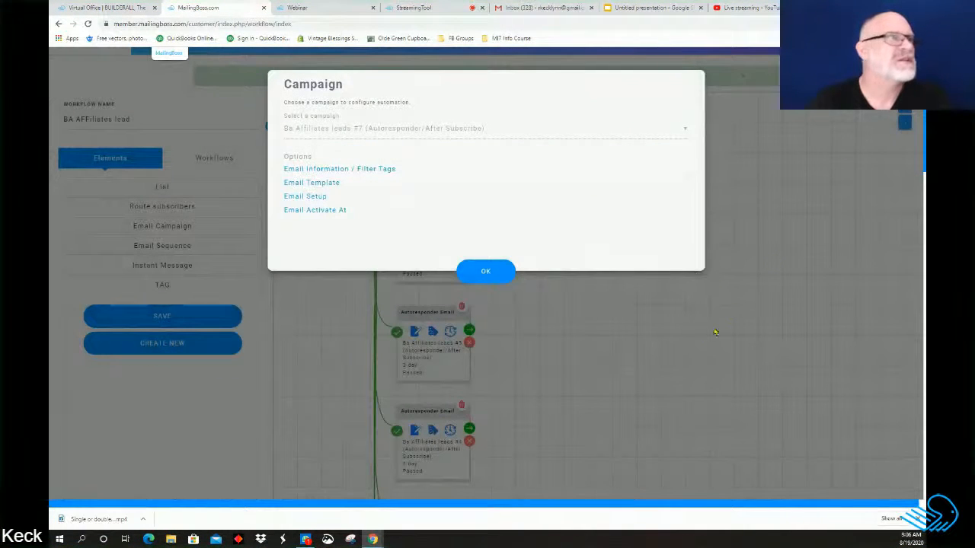
Step: Dismiss the Campaign dialog and review the seven autoresponder emails, delayed 1 through 7 days
click(484, 269)
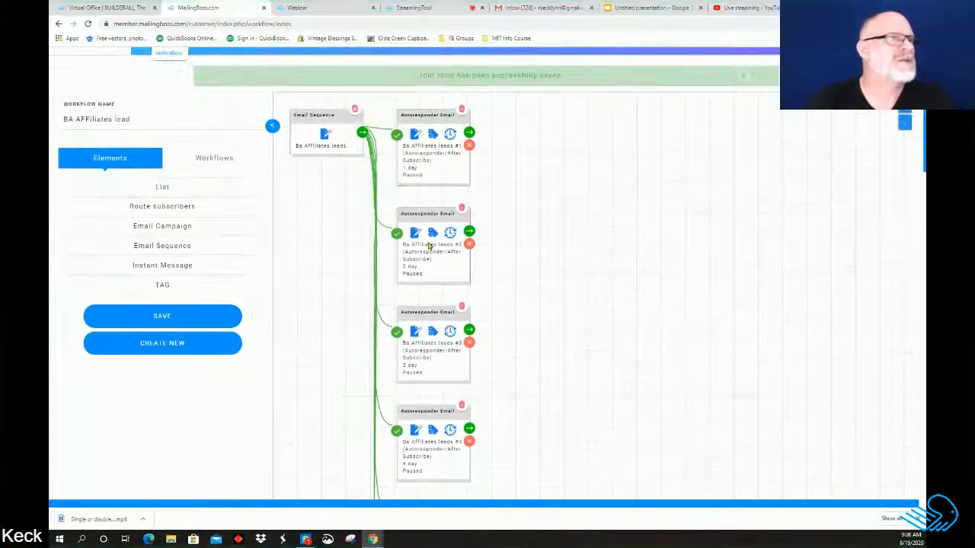
scroll(533, 221, down, 3)
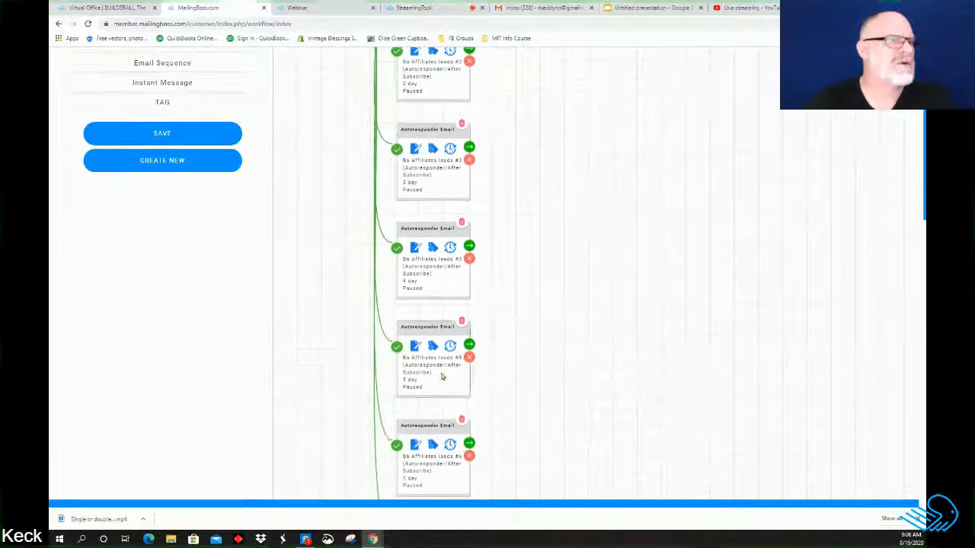
scroll(515, 358, down, 3)
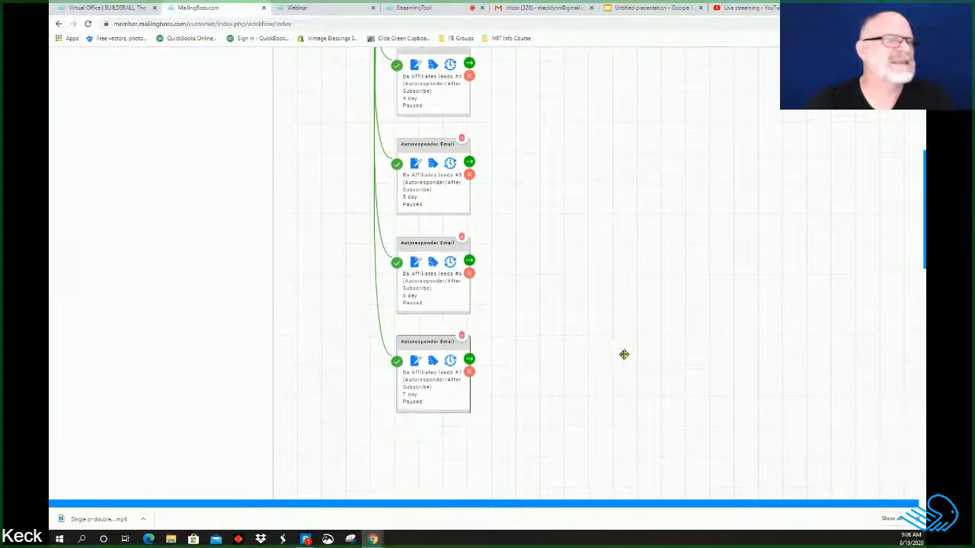
scroll(521, 403, up, 1)
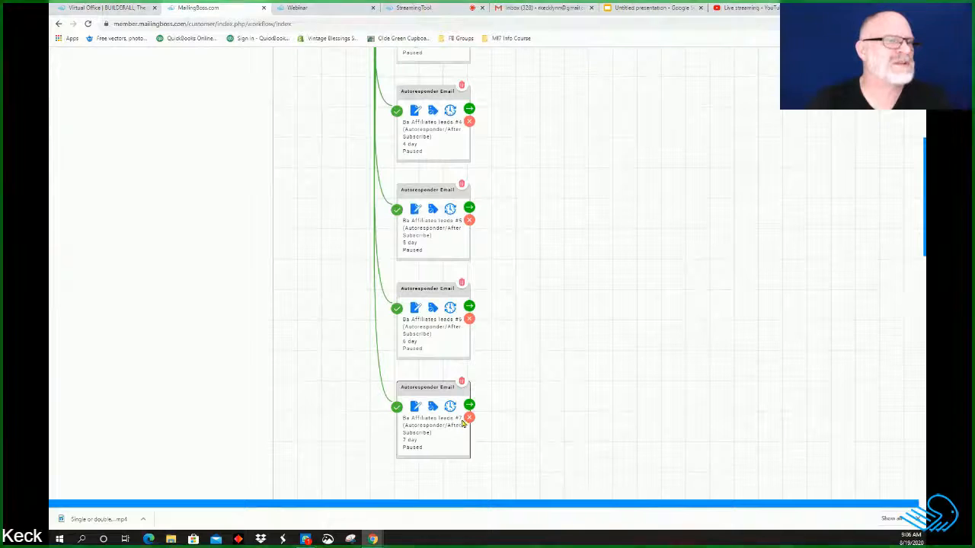
scroll(540, 270, up, 5)
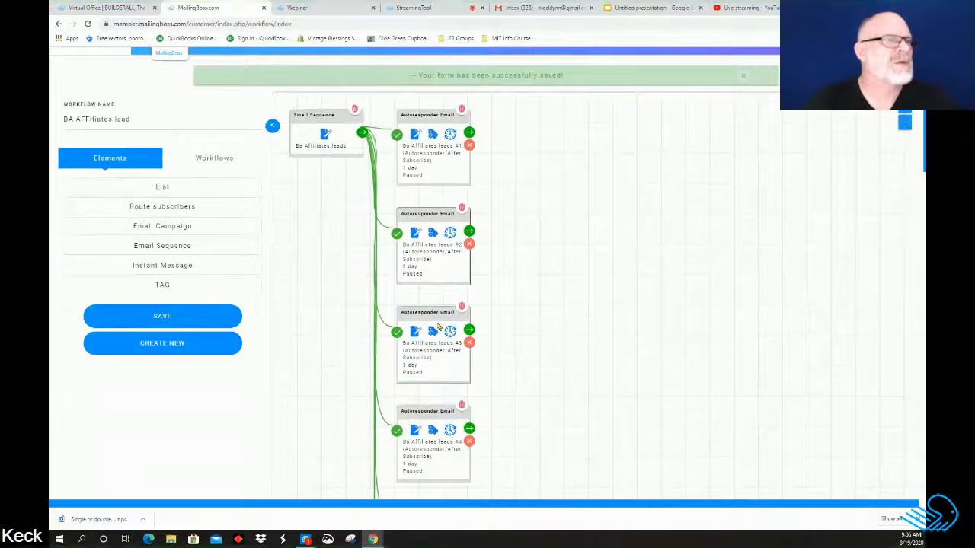
Step: Drag autoresponder emails #2 through #7 out into a diagonal staircase to the right
drag(436, 314, 559, 281)
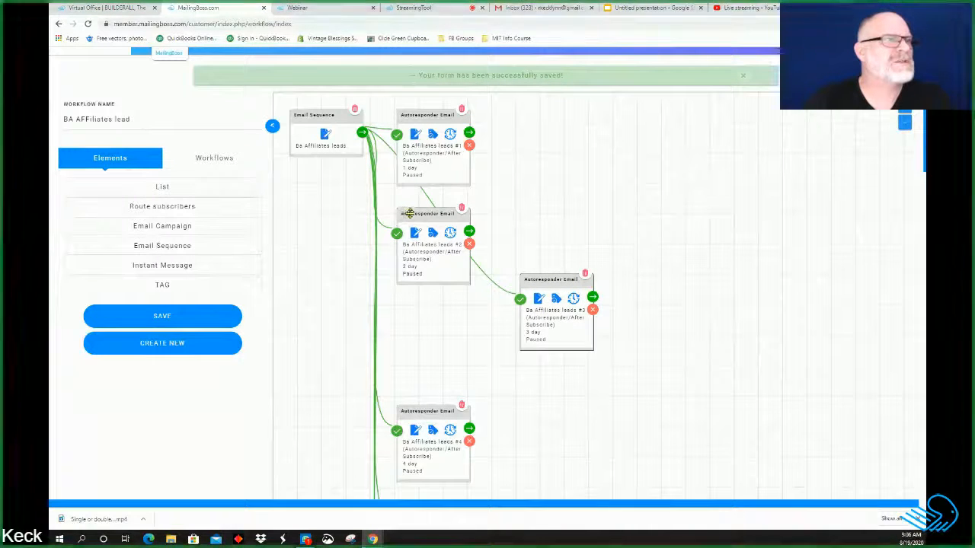
drag(413, 210, 463, 201)
drag(442, 402, 667, 282)
scroll(429, 457, down, 3)
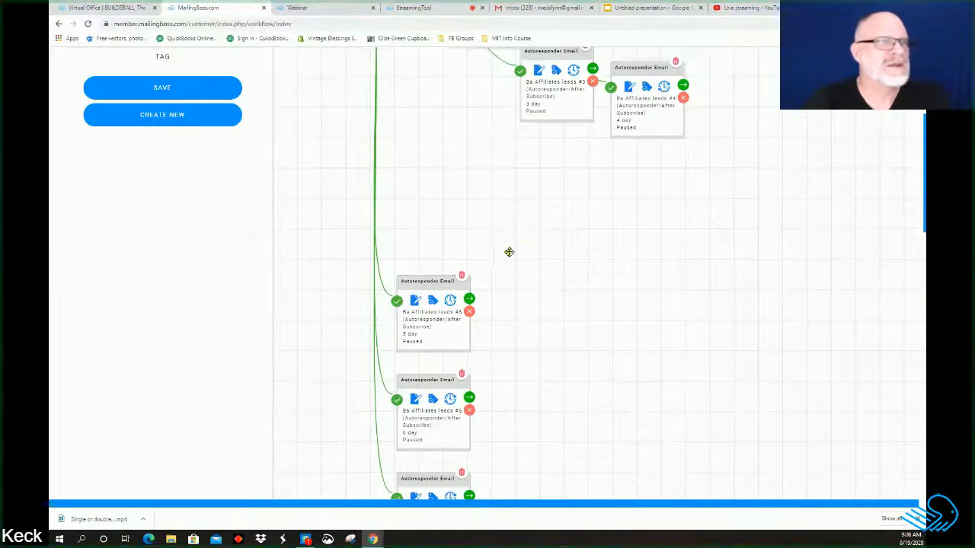
drag(437, 281, 787, 103)
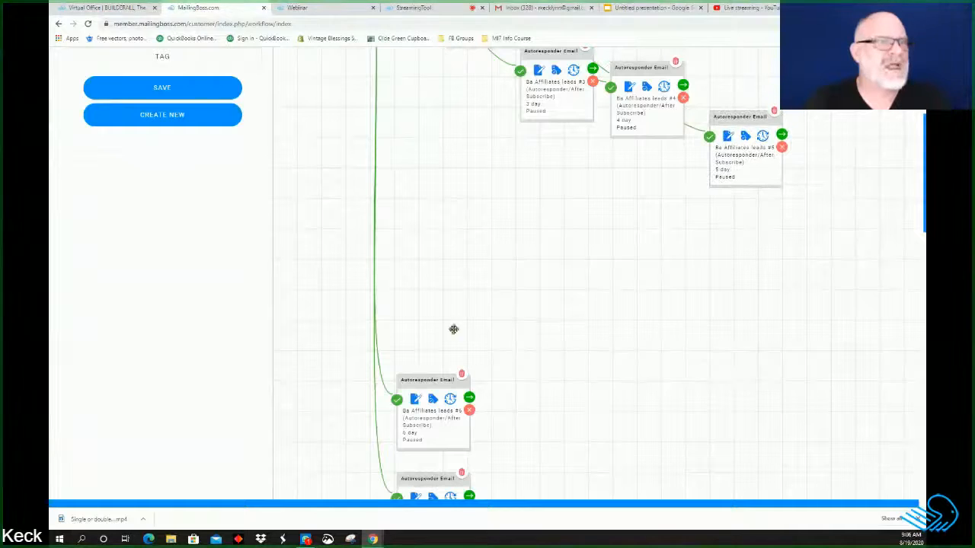
drag(447, 380, 872, 183)
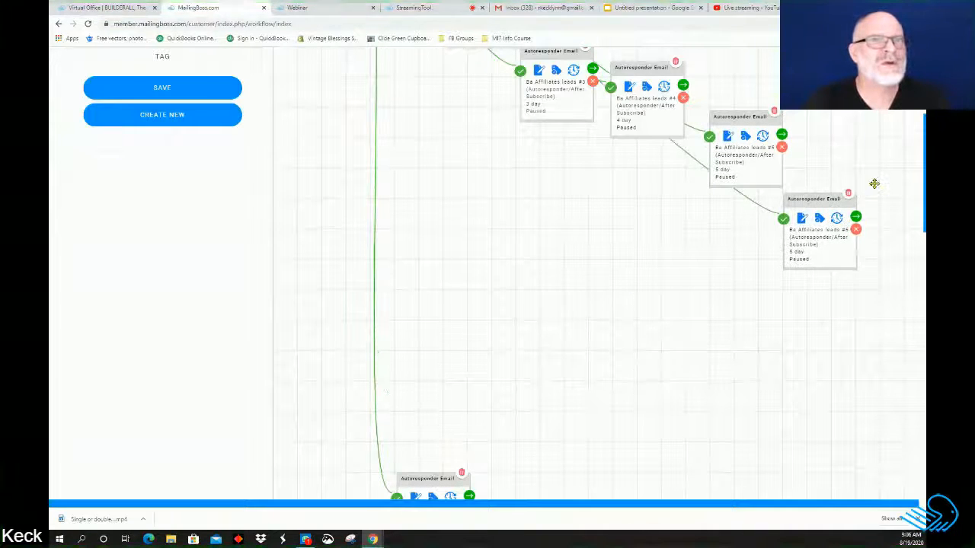
drag(422, 477, 906, 284)
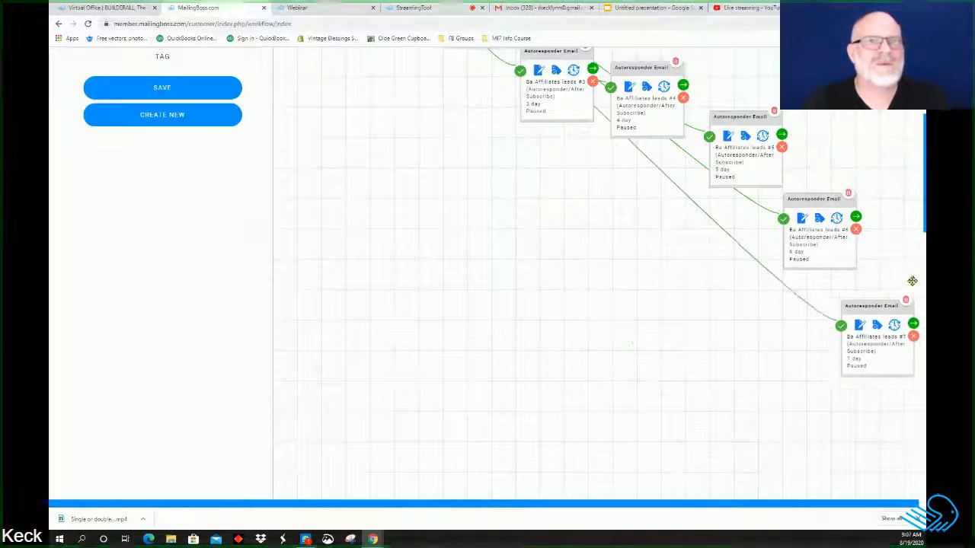
Step: Tighten the staircase by nudging emails #5, #6 and #7 down and left
scroll(476, 359, up, 1)
scroll(476, 359, up, 3)
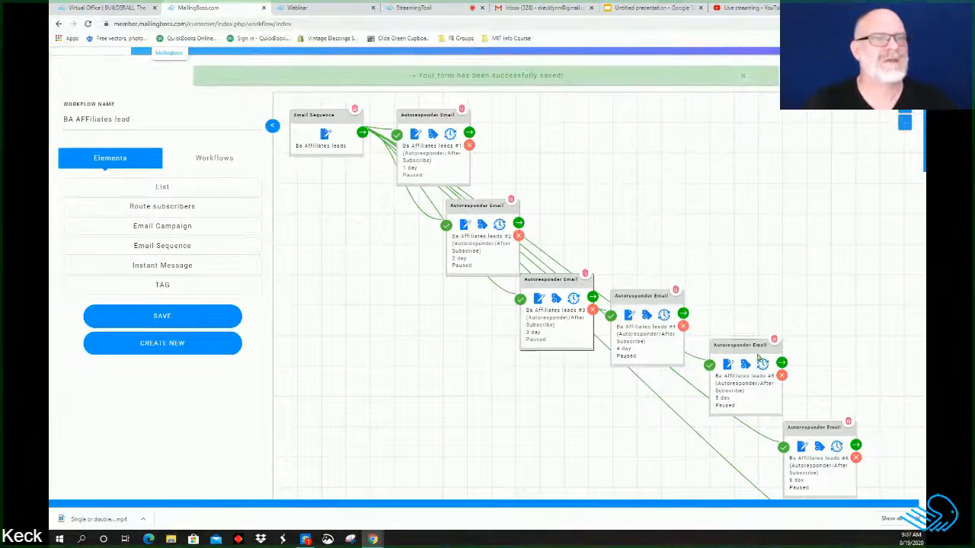
scroll(693, 441, down, 1)
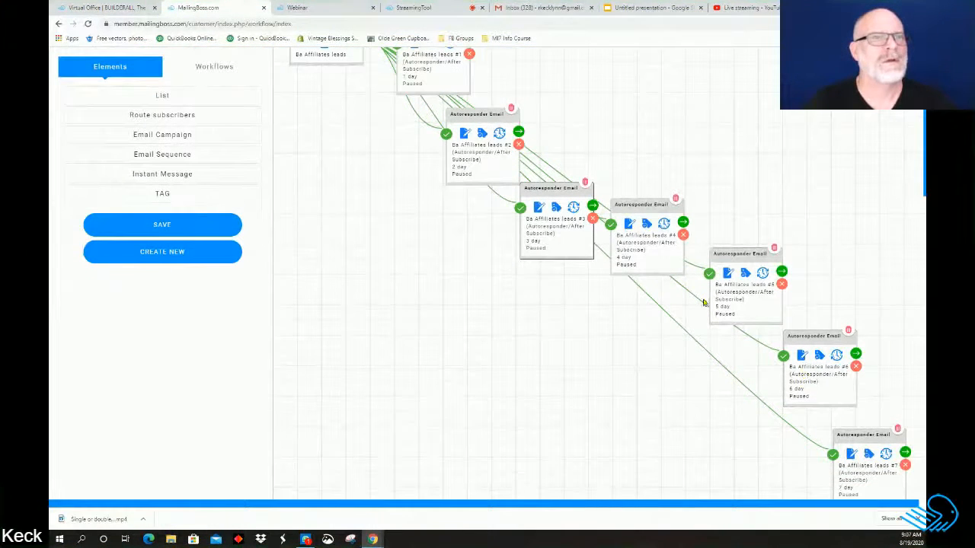
drag(730, 255, 696, 279)
drag(809, 339, 758, 355)
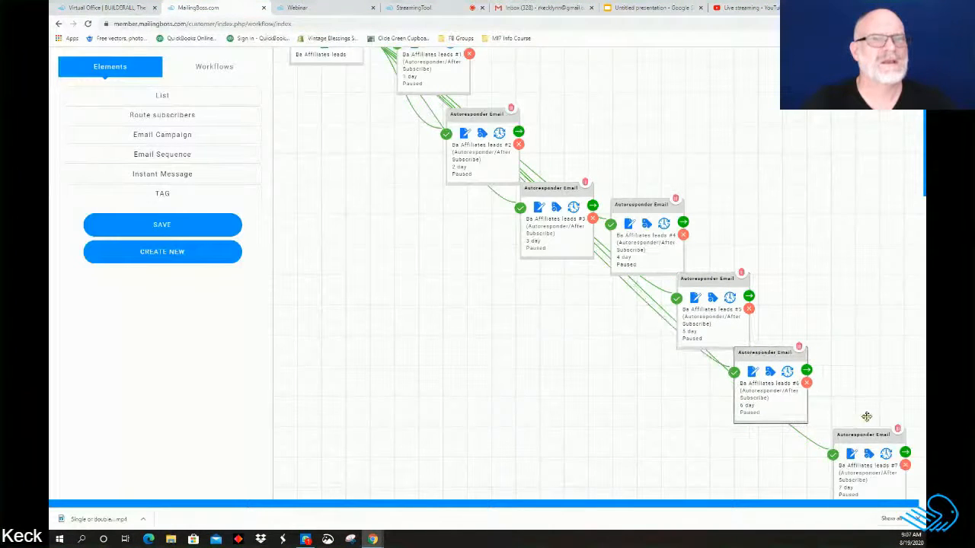
drag(859, 433, 844, 381)
scroll(503, 431, up, 3)
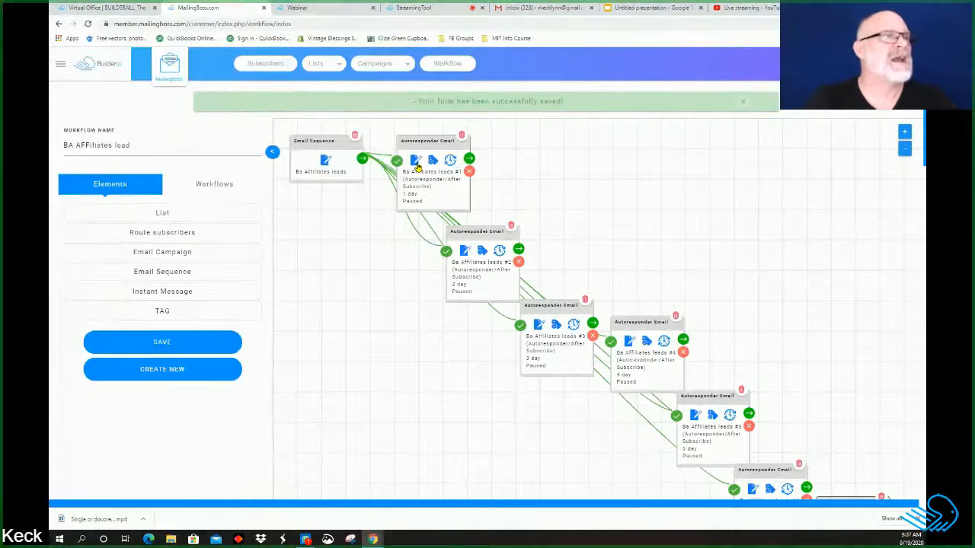
Step: Apply the TDMR template to autoresponder email #1 through its Email Template settings
click(416, 161)
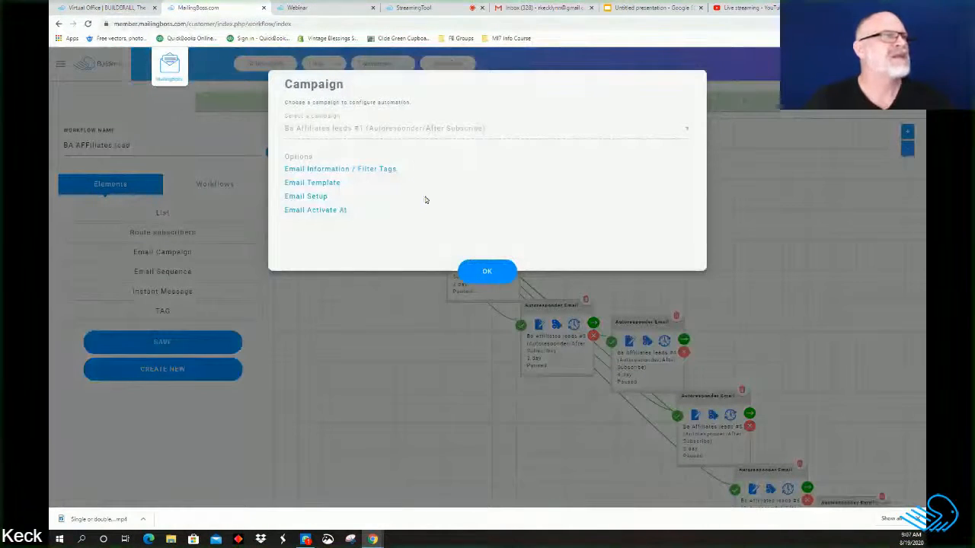
click(302, 185)
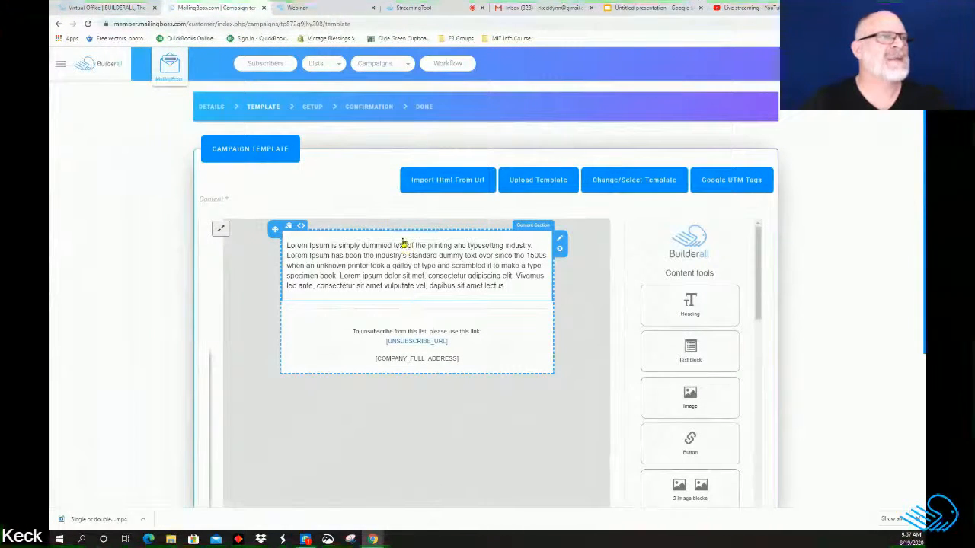
click(643, 187)
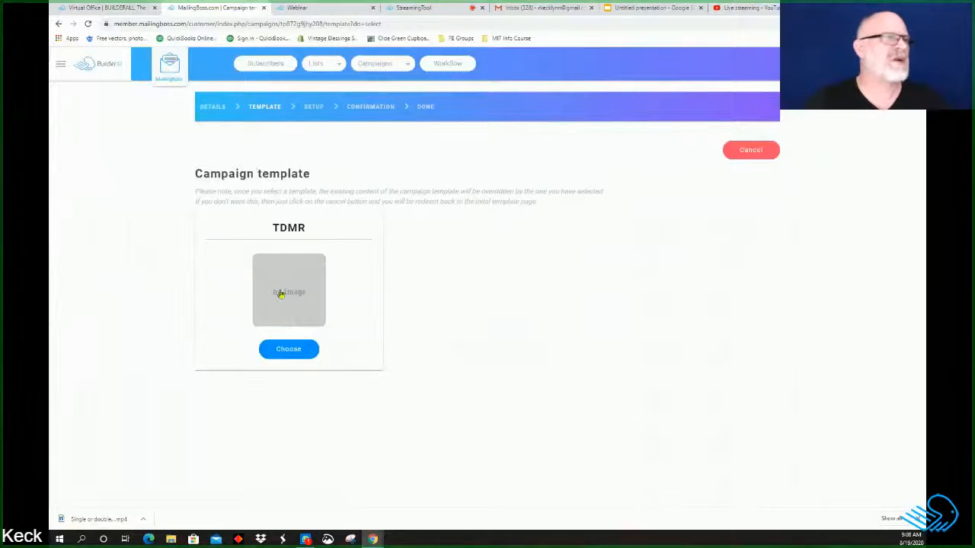
click(288, 350)
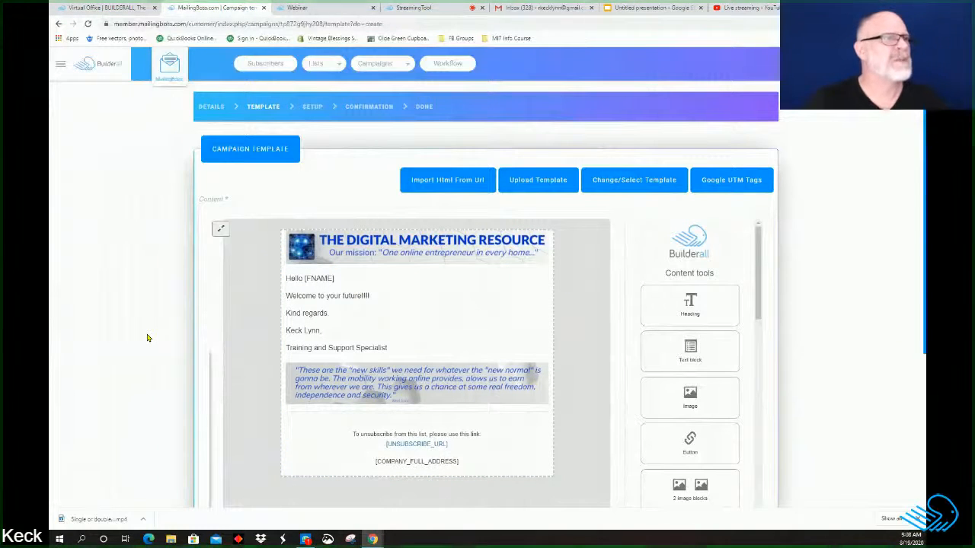
Step: Delete the template's welcome body lines, leaving only the 'Hello [FNAME]' greeting
click(392, 352)
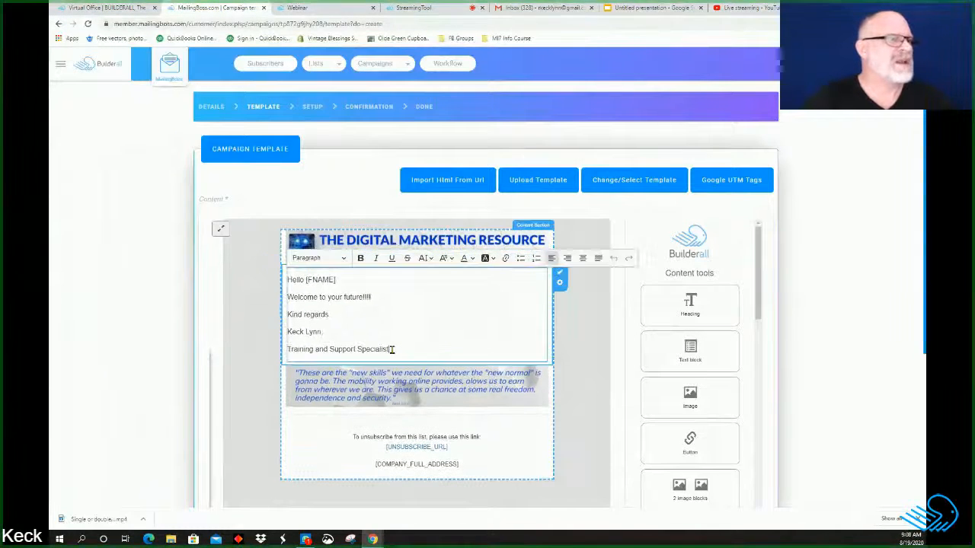
drag(383, 349, 290, 296)
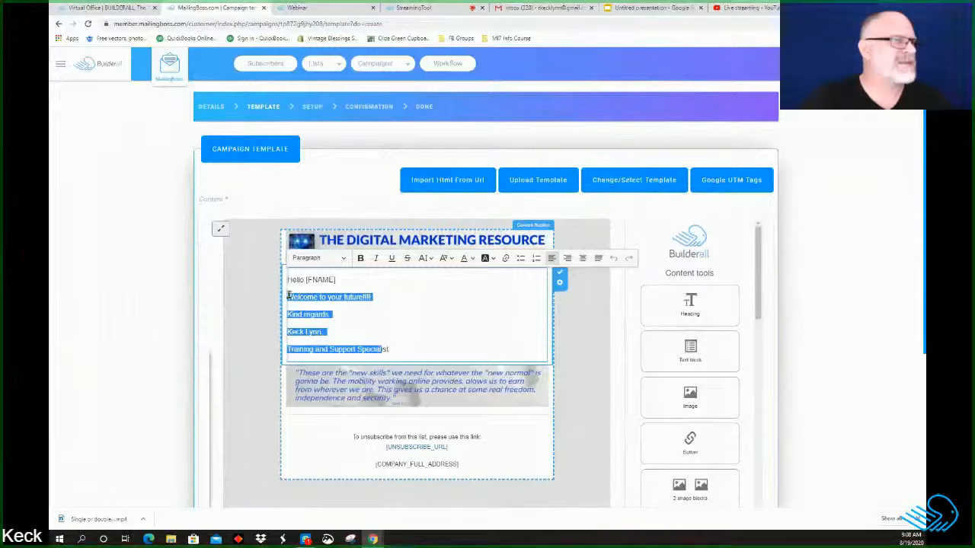
key(BackSpace)
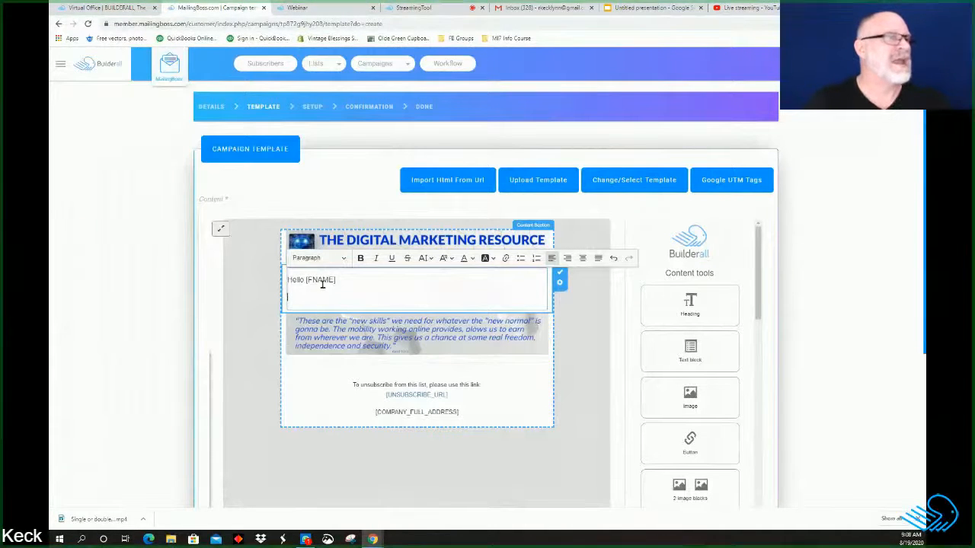
Step: Copy the welcome email text, through the signature, from the Email Sequence Structure document
mouse_move(372, 537)
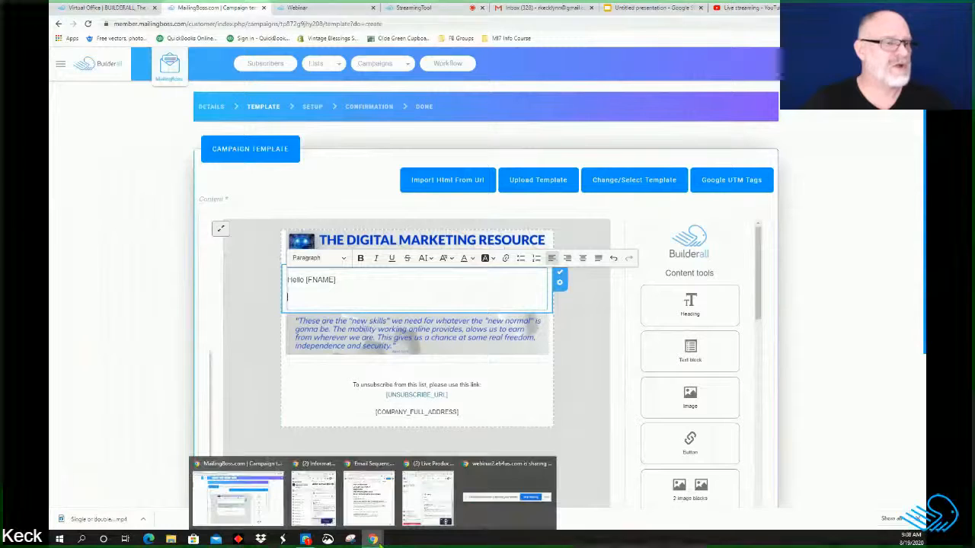
click(379, 504)
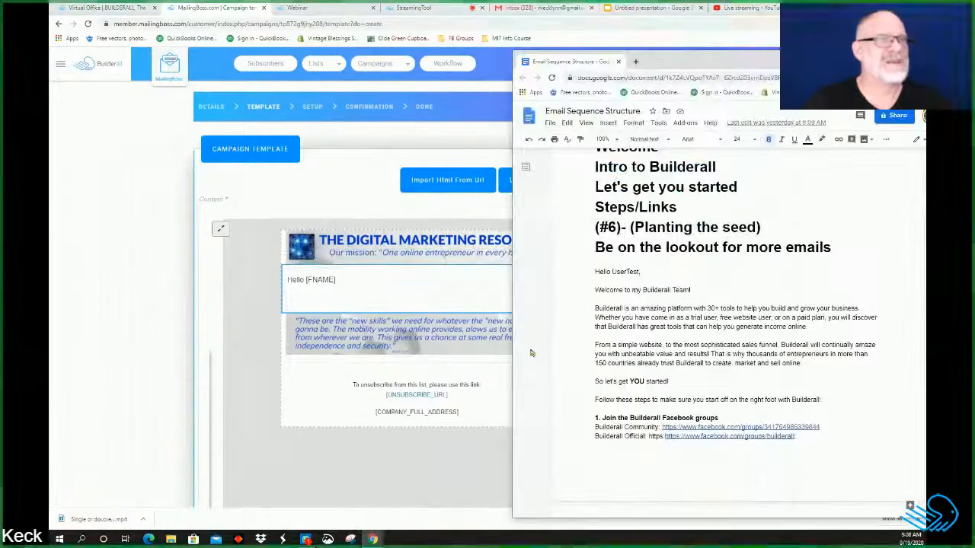
mouse_move(589, 269)
mouse_down()
mouse_move(639, 526)
mouse_move(724, 228)
mouse_move(724, 246)
mouse_up()
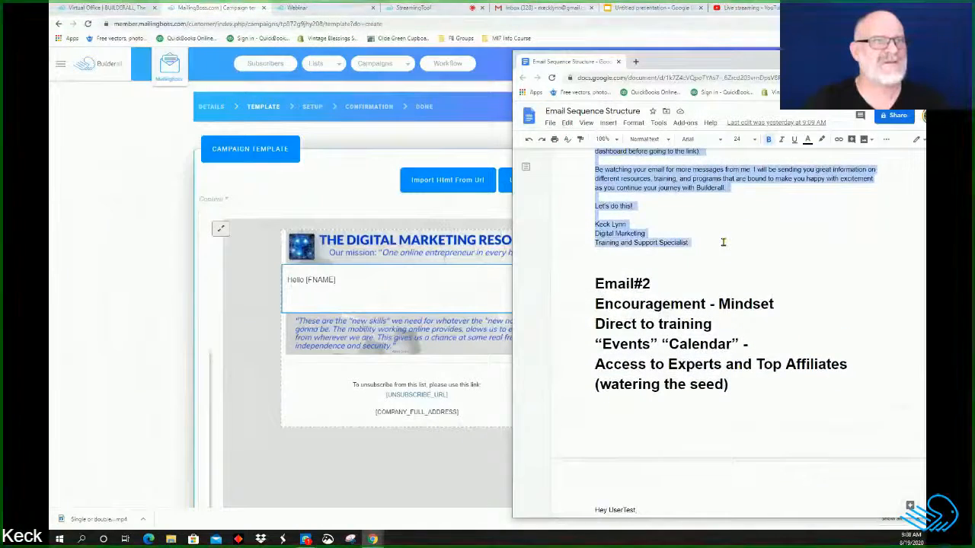
right_click(661, 185)
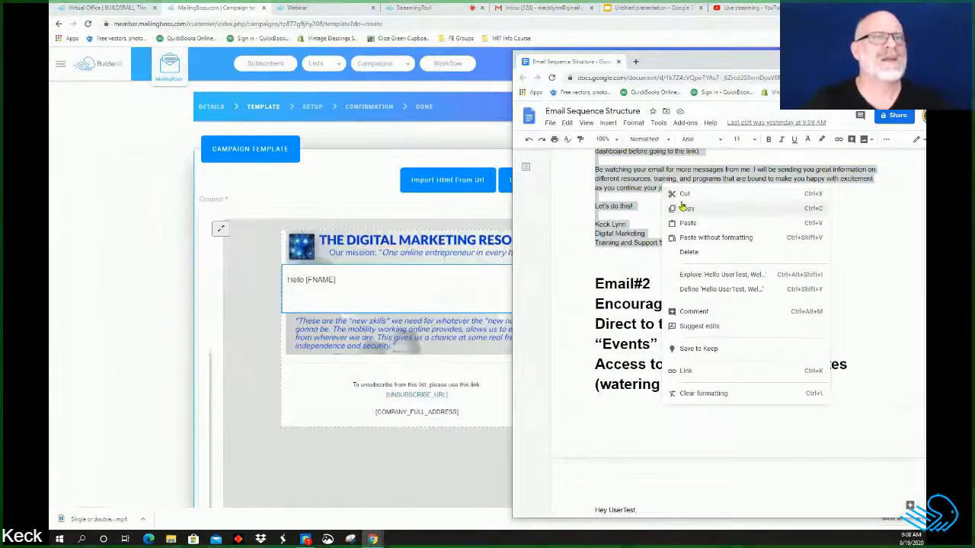
click(685, 209)
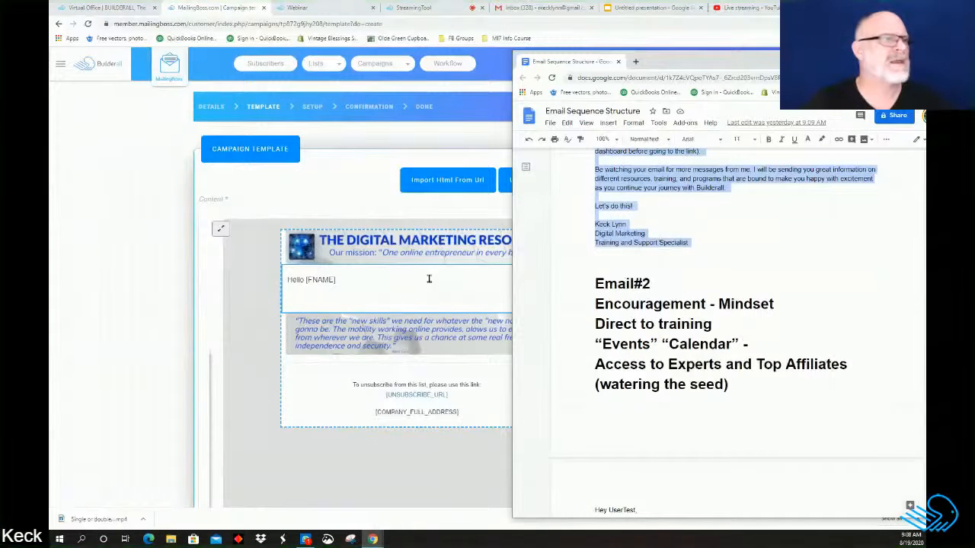
click(292, 291)
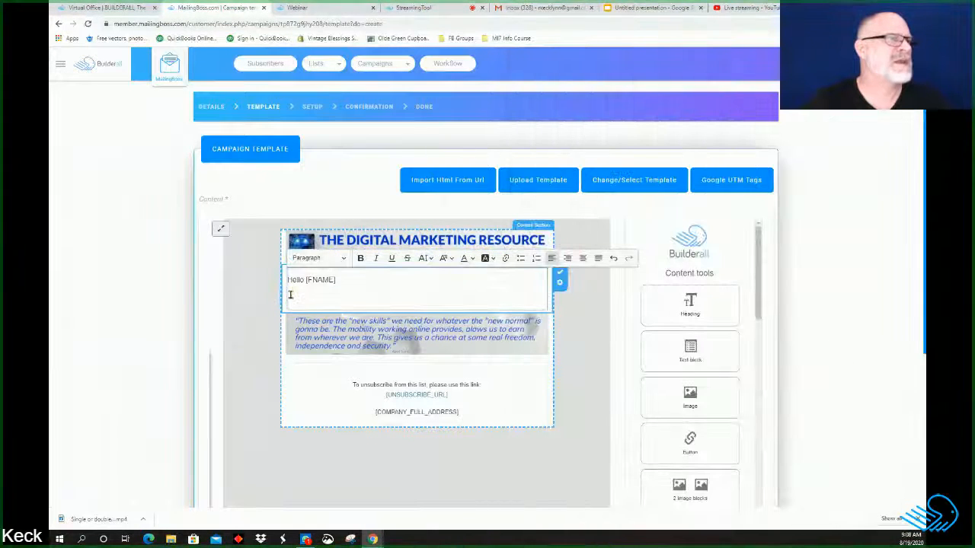
right_click(290, 297)
click(313, 364)
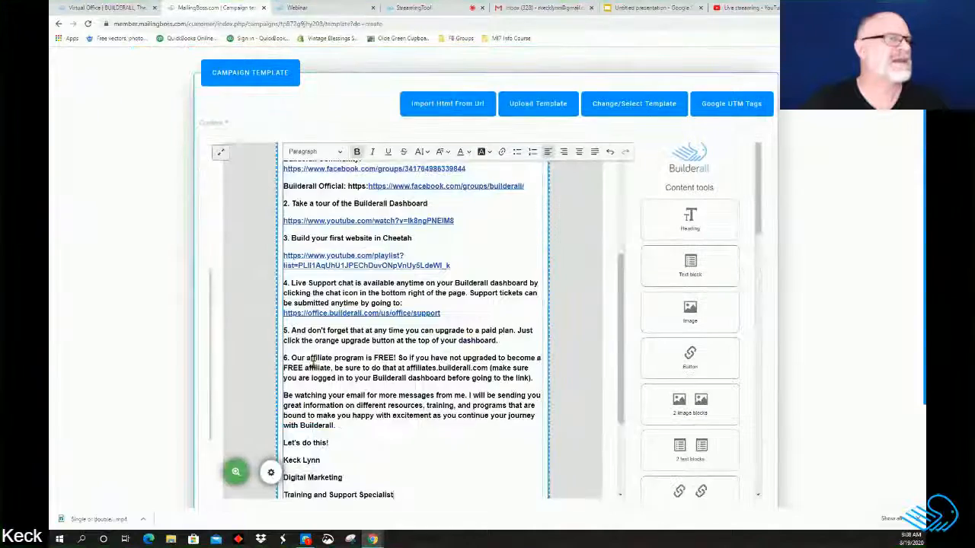
scroll(499, 358, up, 5)
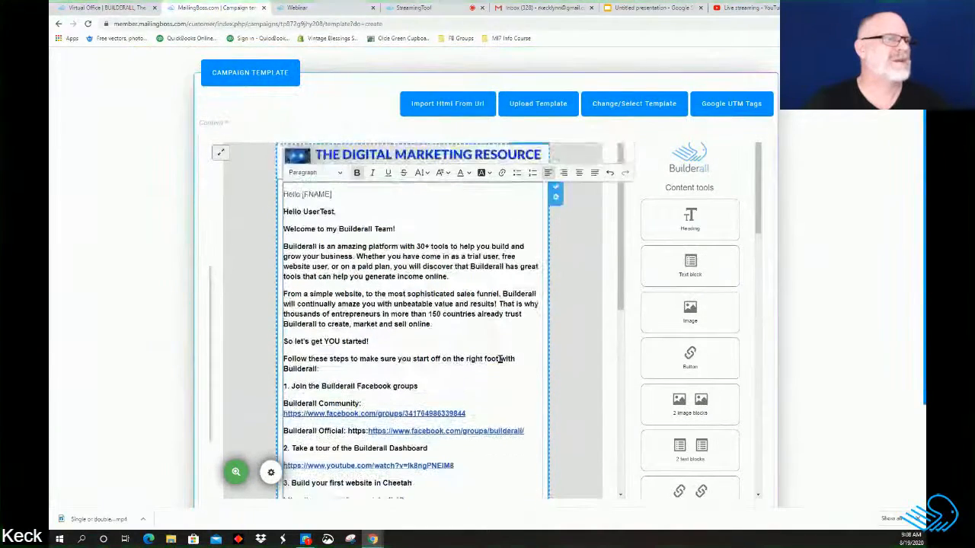
scroll(499, 358, down, 1)
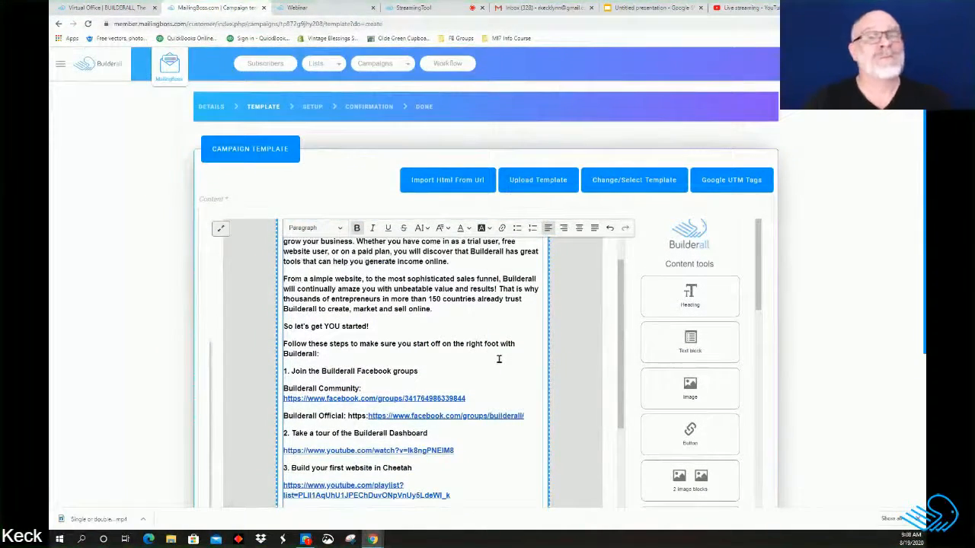
click(609, 230)
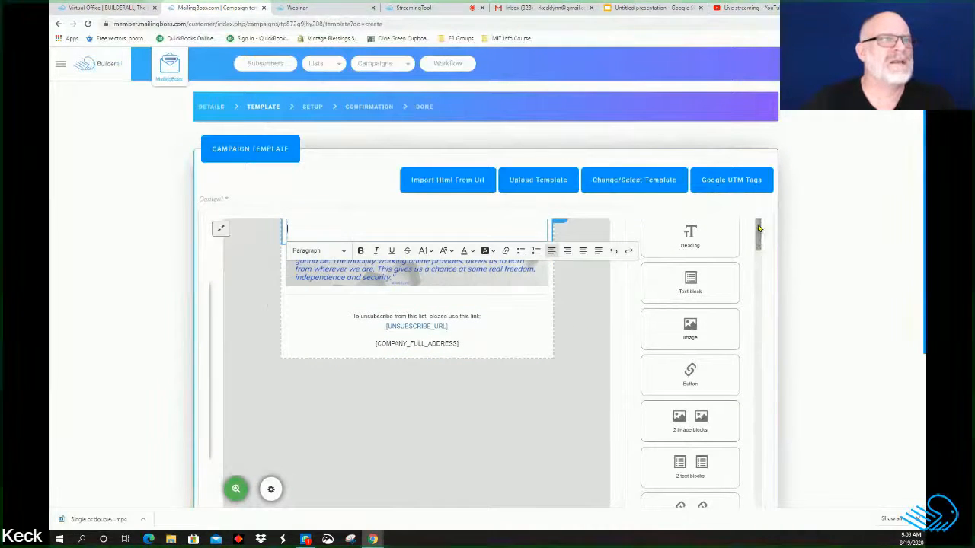
Step: Paste the welcome email as plain text below the Hello [FNAME] greeting
click(834, 257)
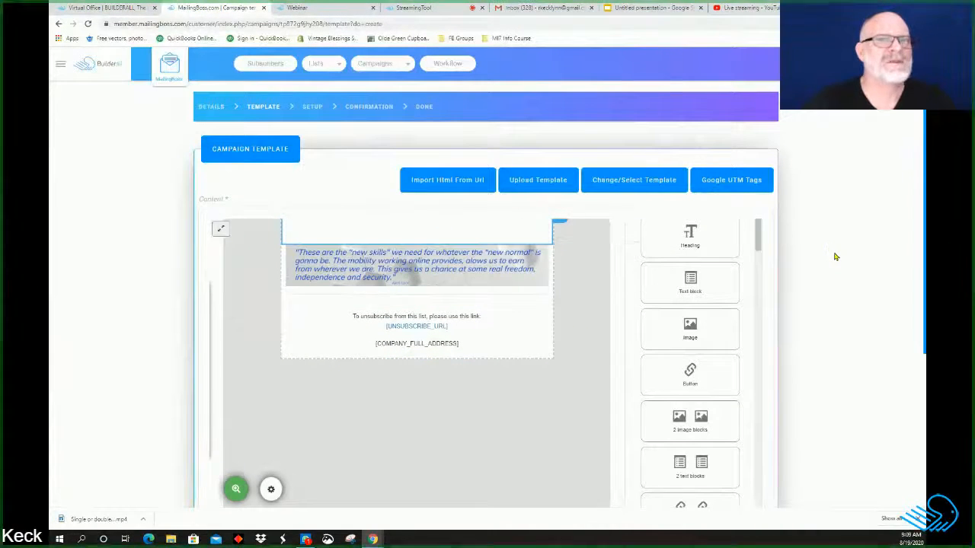
click(368, 231)
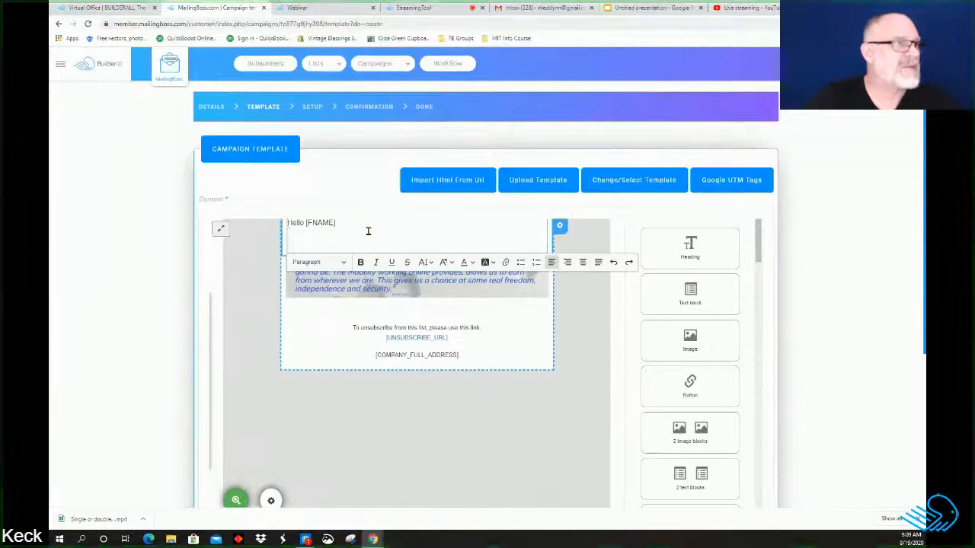
right_click(294, 241)
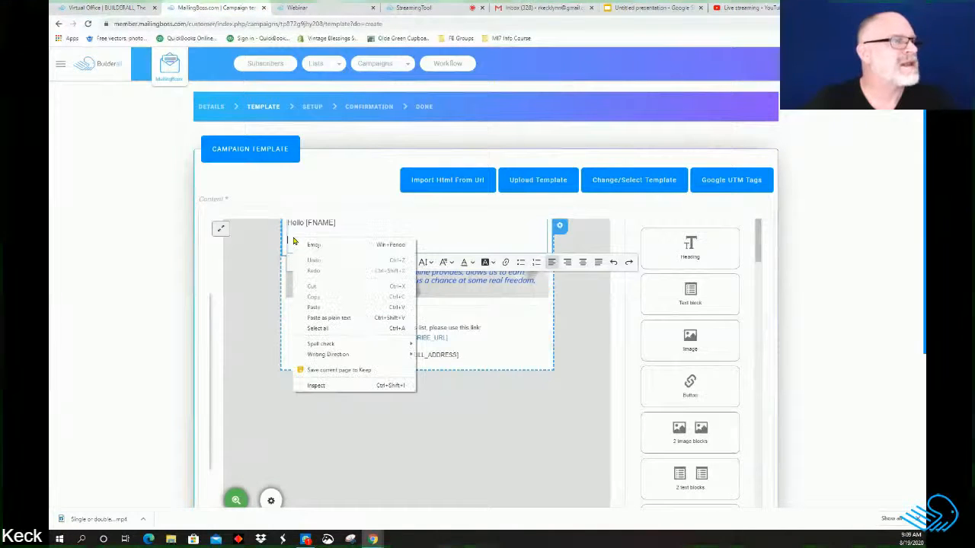
click(341, 322)
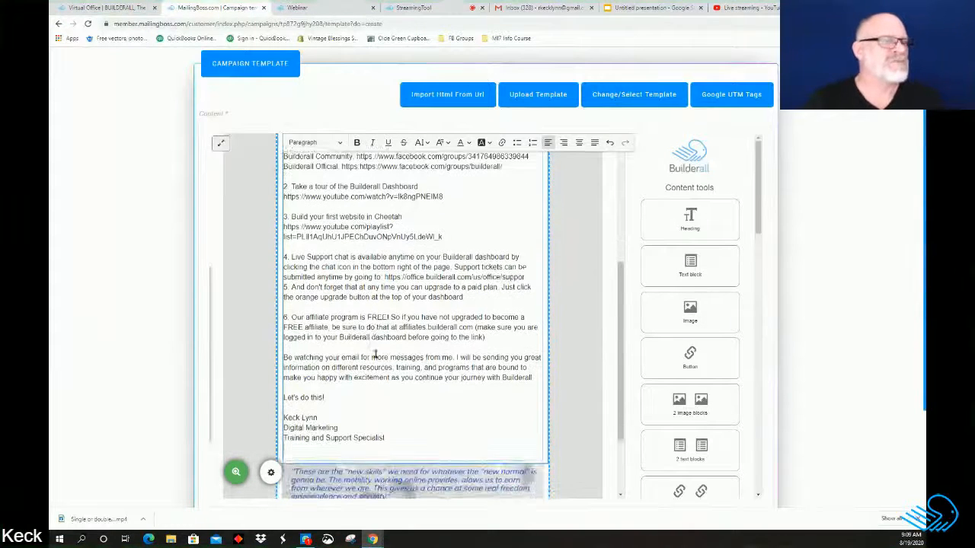
scroll(383, 355, down, 2)
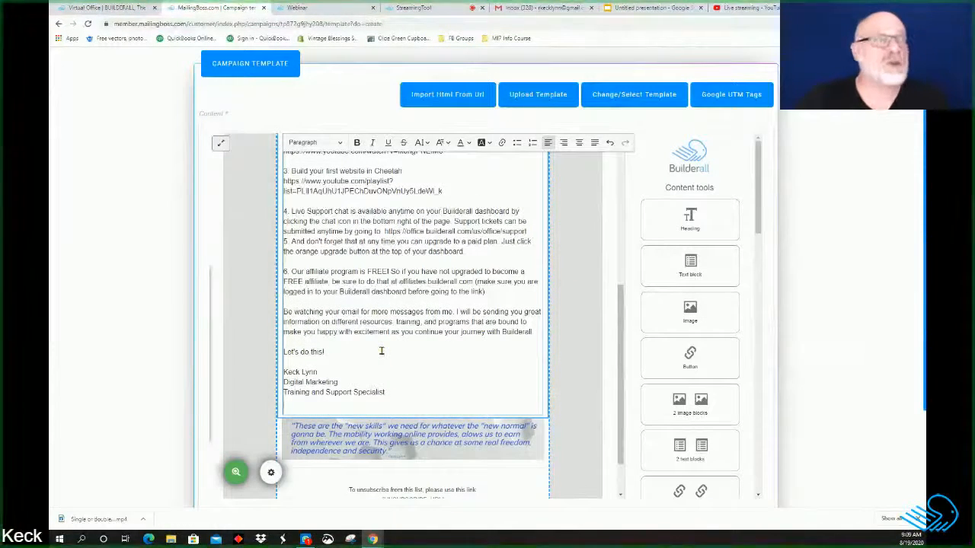
scroll(380, 350, down, 1)
scroll(373, 355, up, 4)
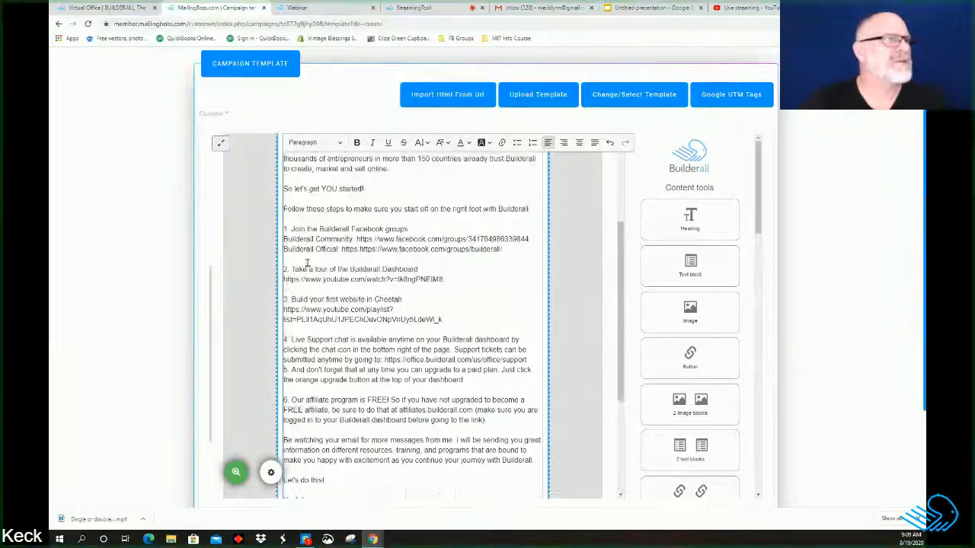
scroll(429, 316, up, 4)
scroll(578, 330, down, 1)
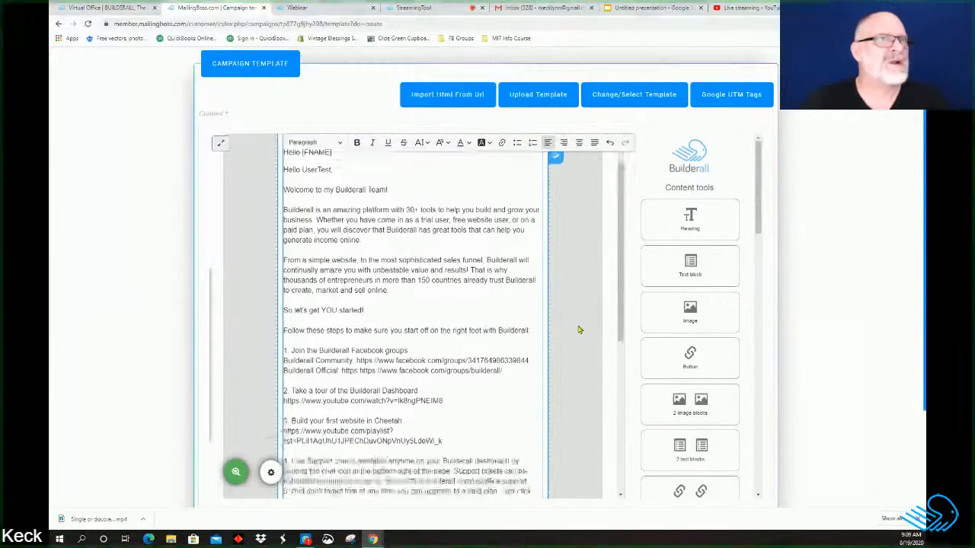
scroll(579, 330, down, 5)
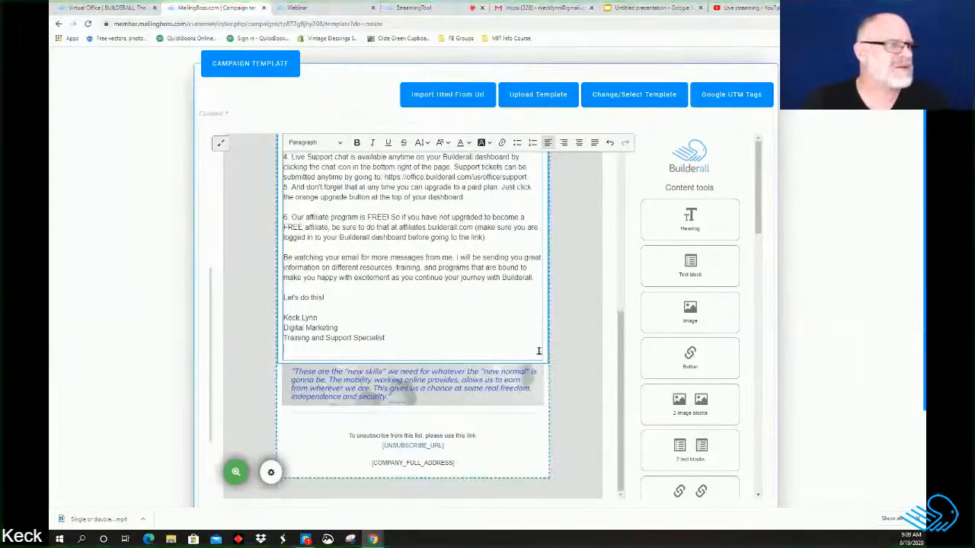
scroll(538, 350, down, 2)
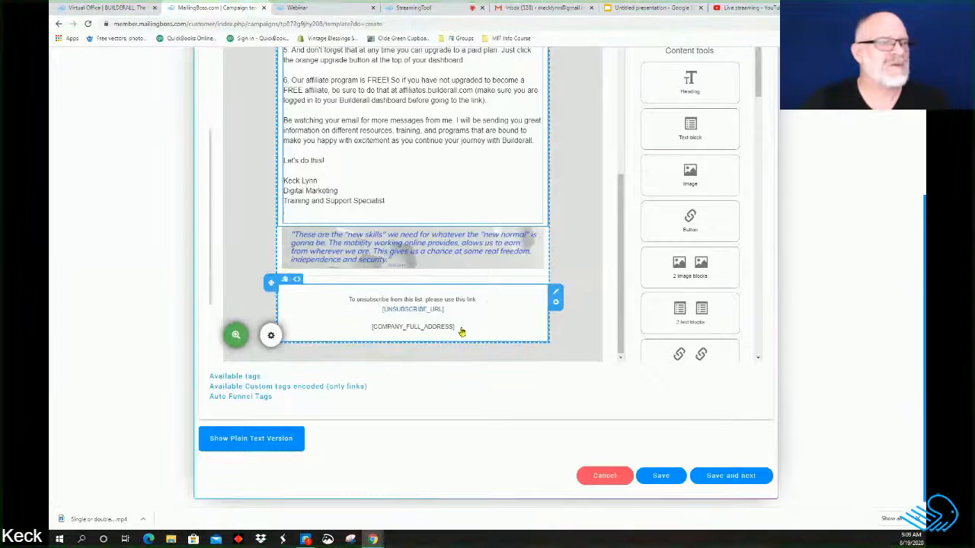
scroll(562, 396, down, 1)
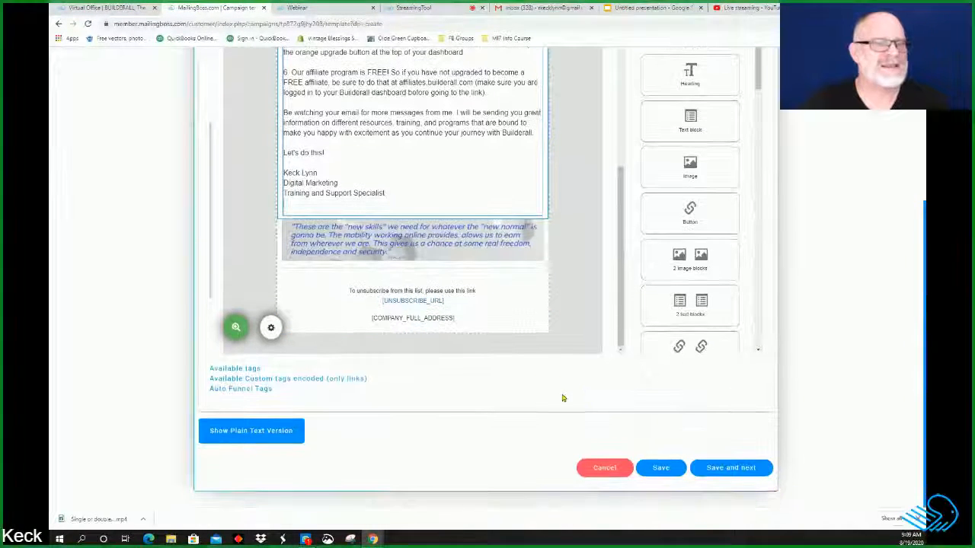
Step: Save the email template and continue to the campaign setup step
click(661, 467)
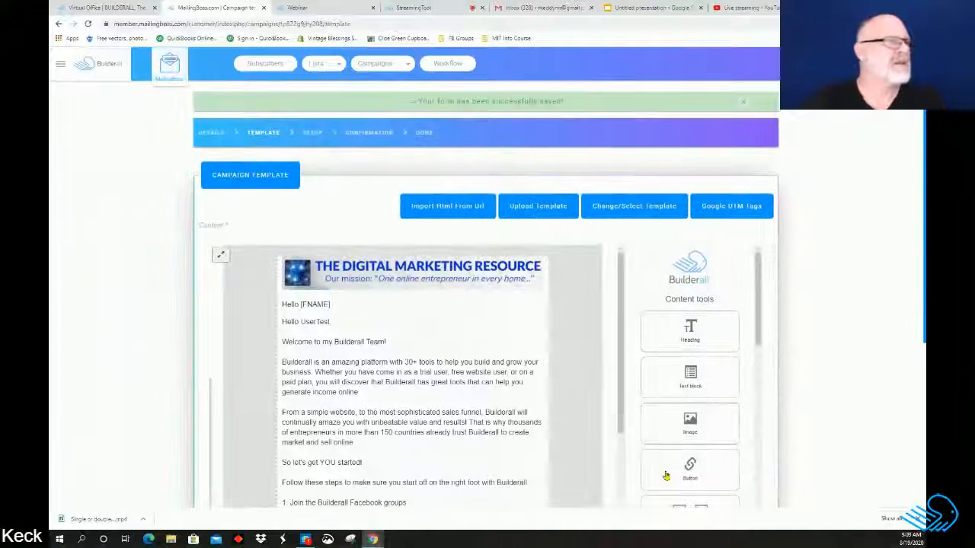
scroll(583, 376, down, 10)
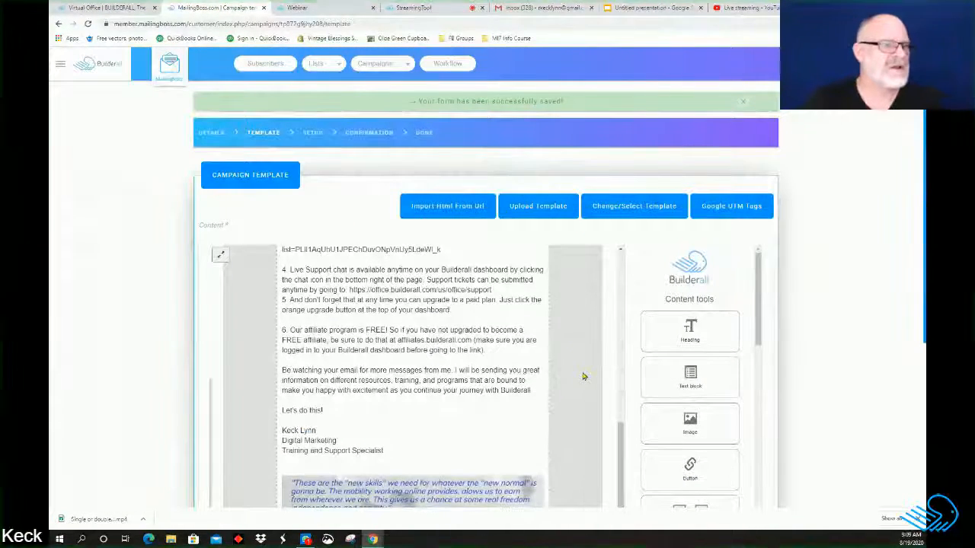
scroll(583, 376, down, 5)
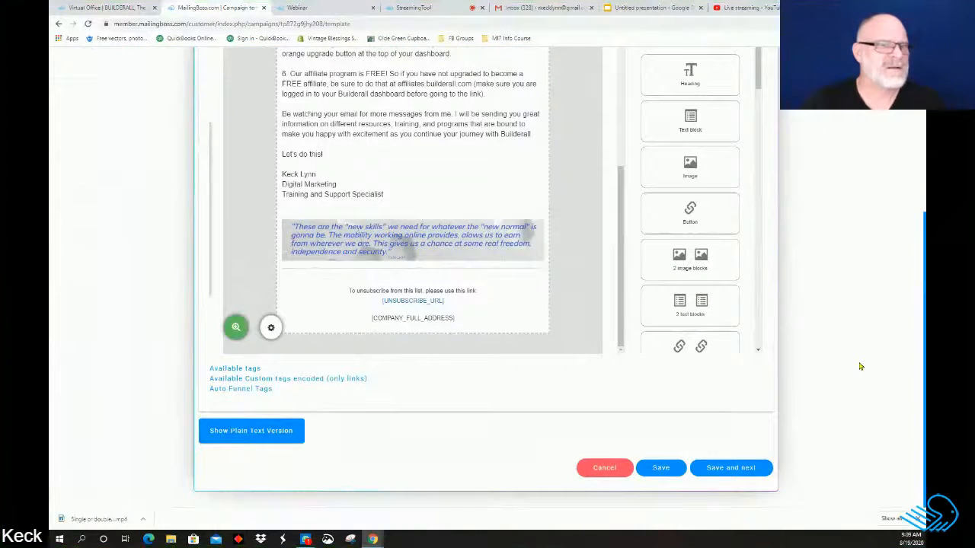
click(735, 470)
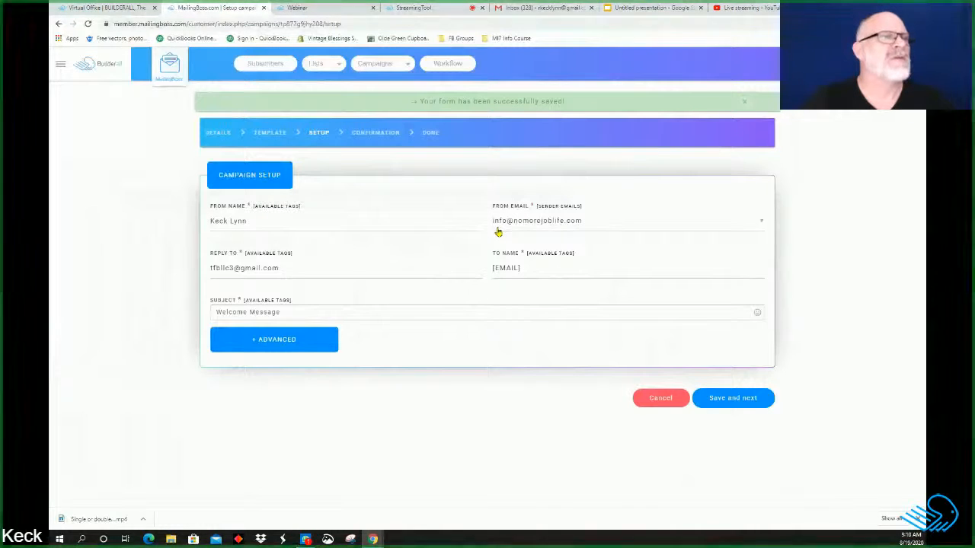
Step: Set the sender to the digital marketing resource address
click(762, 224)
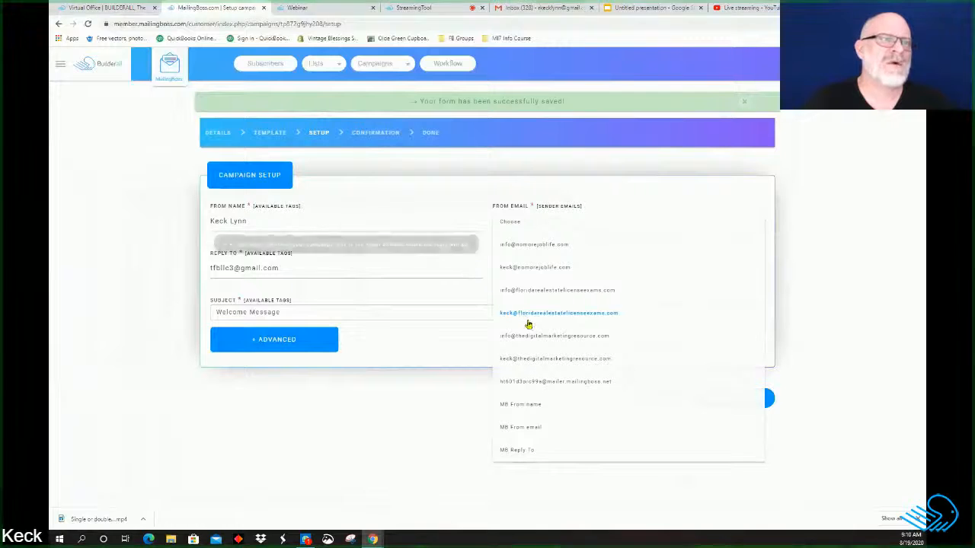
click(527, 324)
click(764, 223)
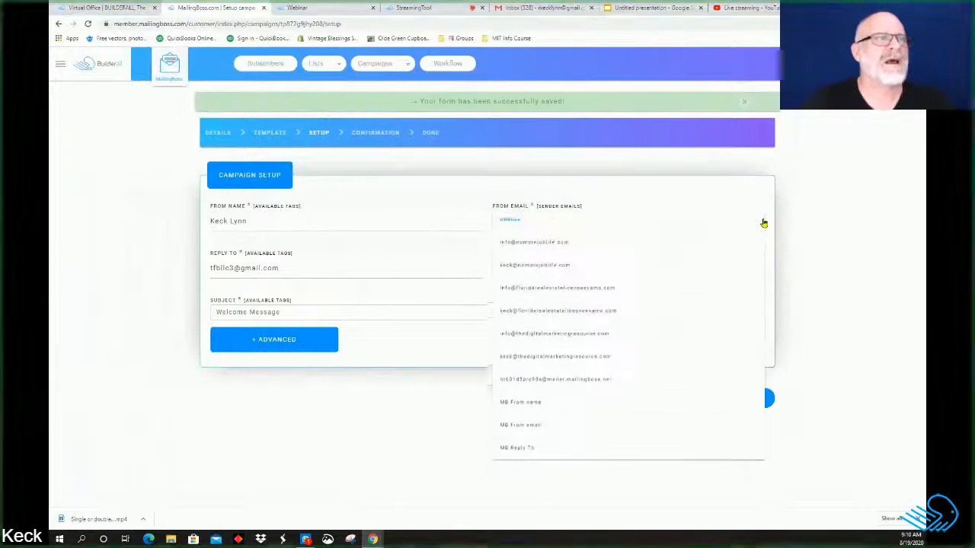
click(619, 361)
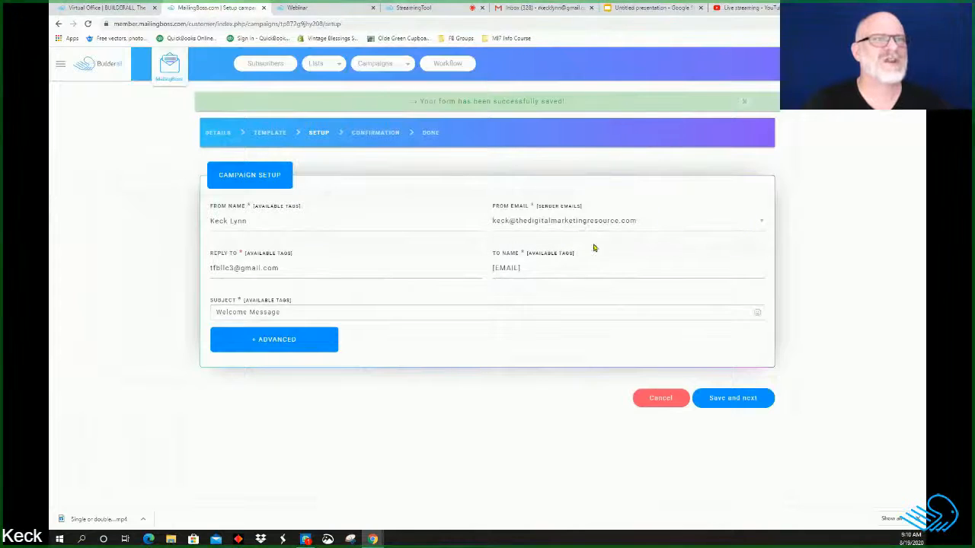
Step: Replace the reply-to with the suggested noreply address and save the setup
click(289, 268)
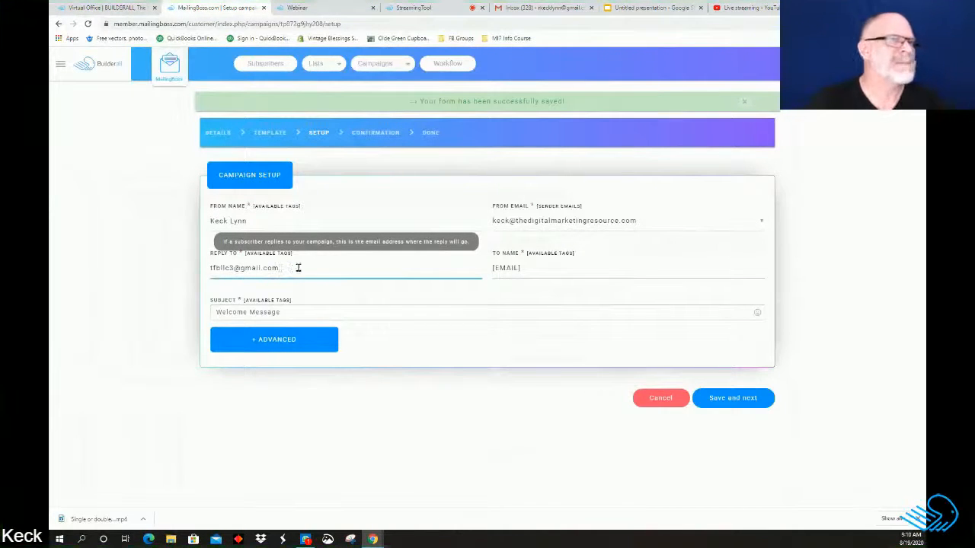
key(BackSpace)
key(BackSpace)
key(BackSpace)
key(BackSpace)
key(BackSpace)
key(BackSpace)
key(BackSpace)
key(BackSpace)
key(BackSpace)
key(BackSpace)
key(BackSpace)
key(BackSpace)
key(BackSpace)
key(BackSpace)
key(BackSpace)
key(BackSpace)
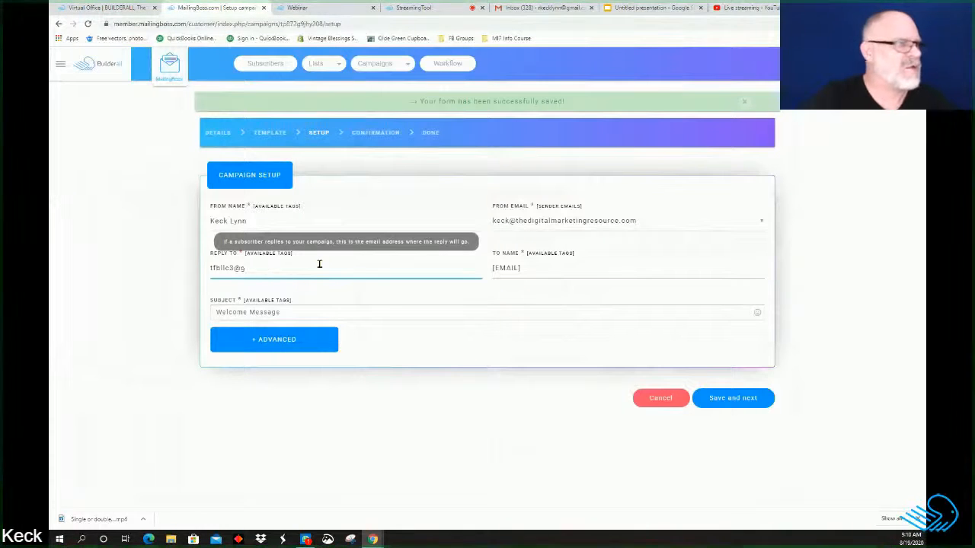
text(n)
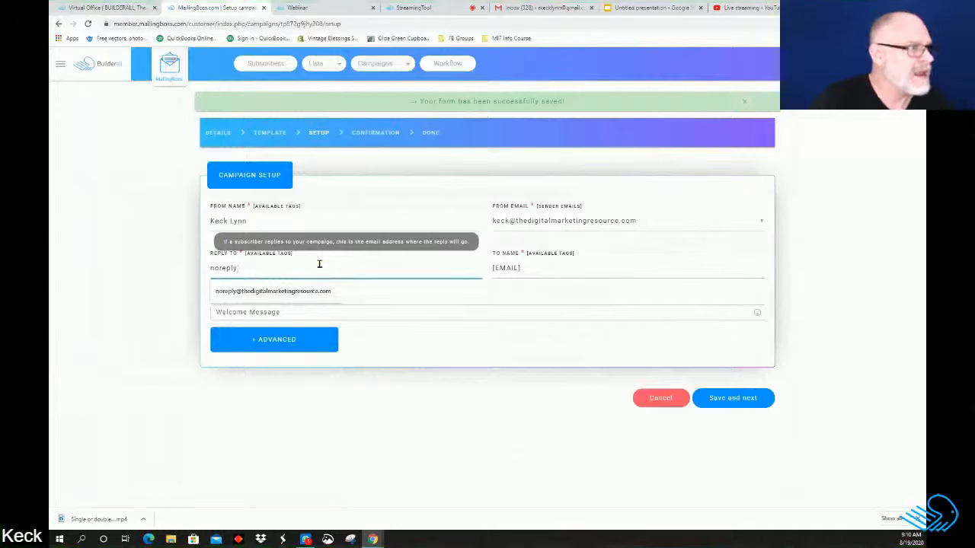
text(oreply)
click(315, 293)
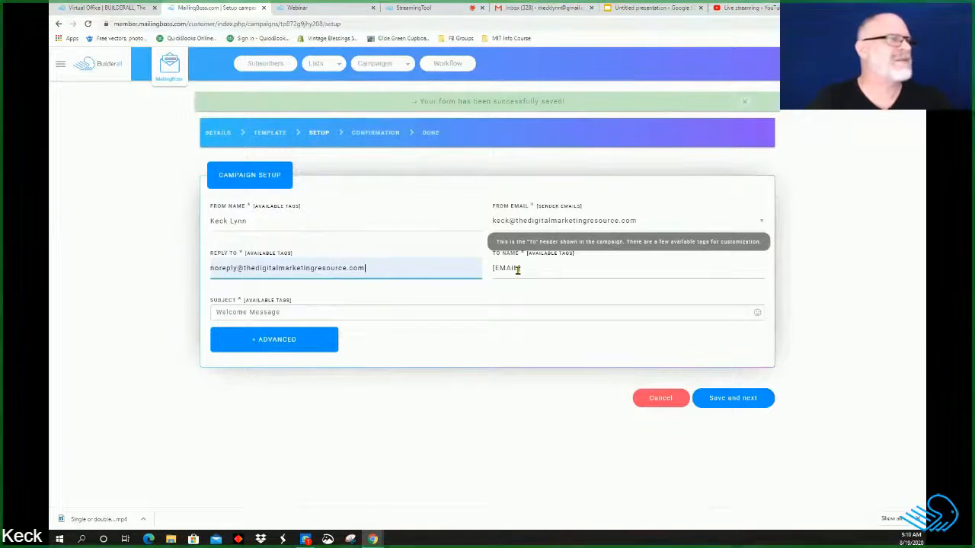
click(732, 399)
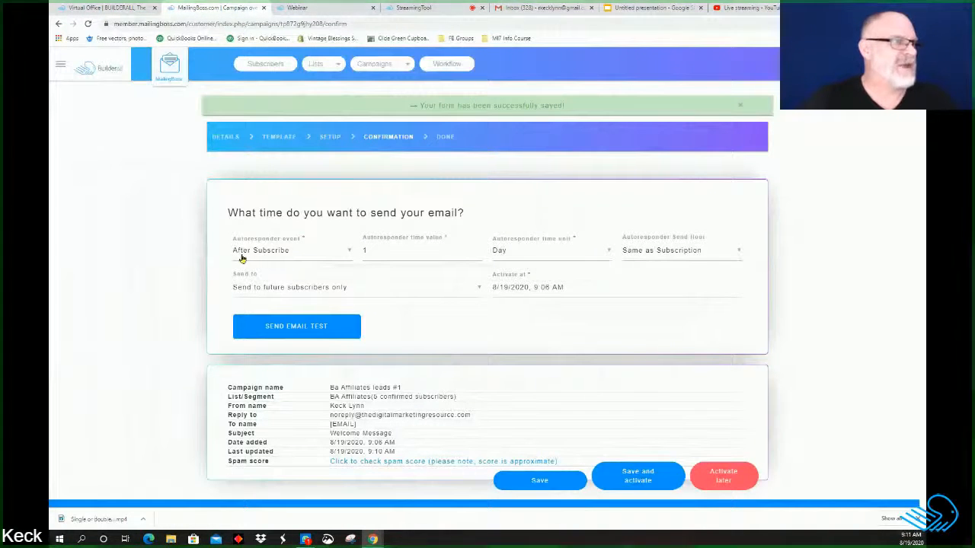
Step: Keep the After Subscribe trigger and Day unit, changing the wait time from 1 to 0
click(349, 253)
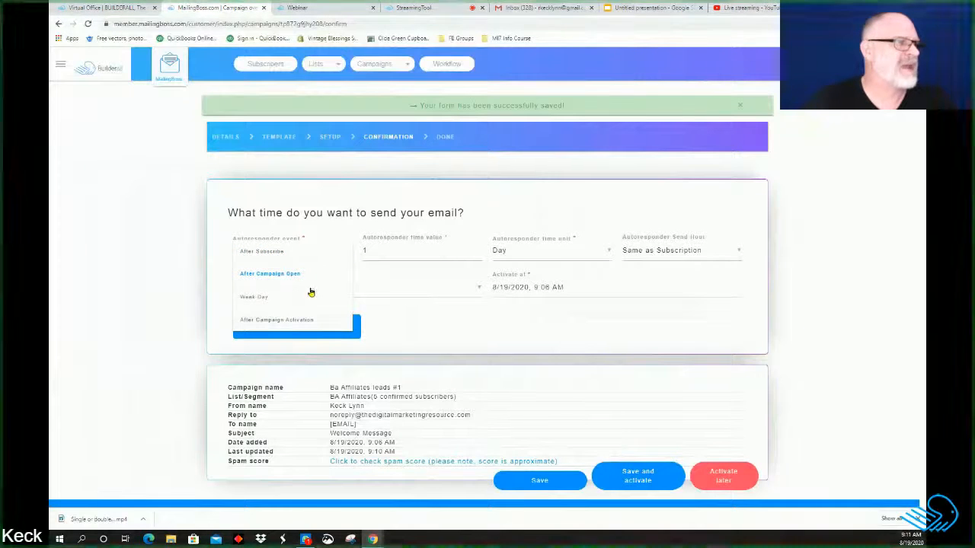
click(172, 230)
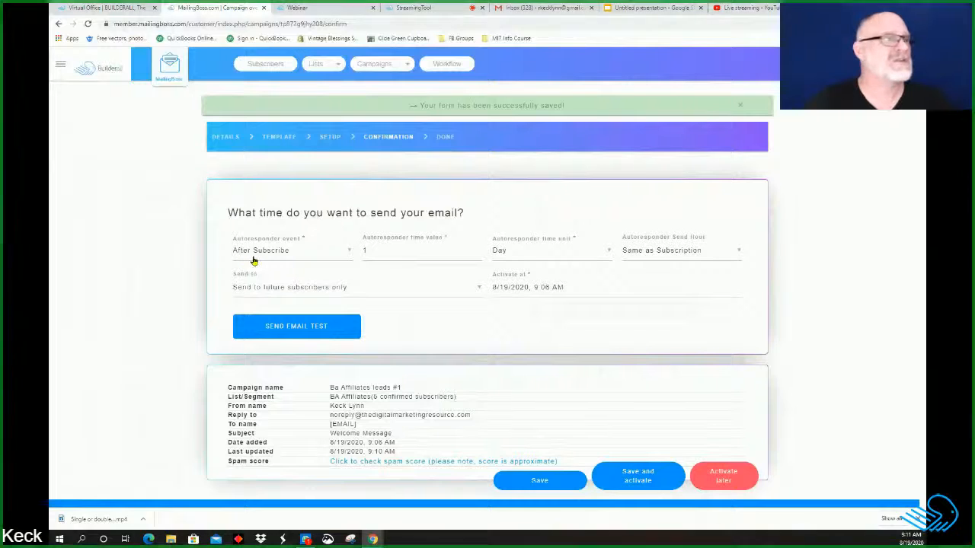
mouse_move(385, 268)
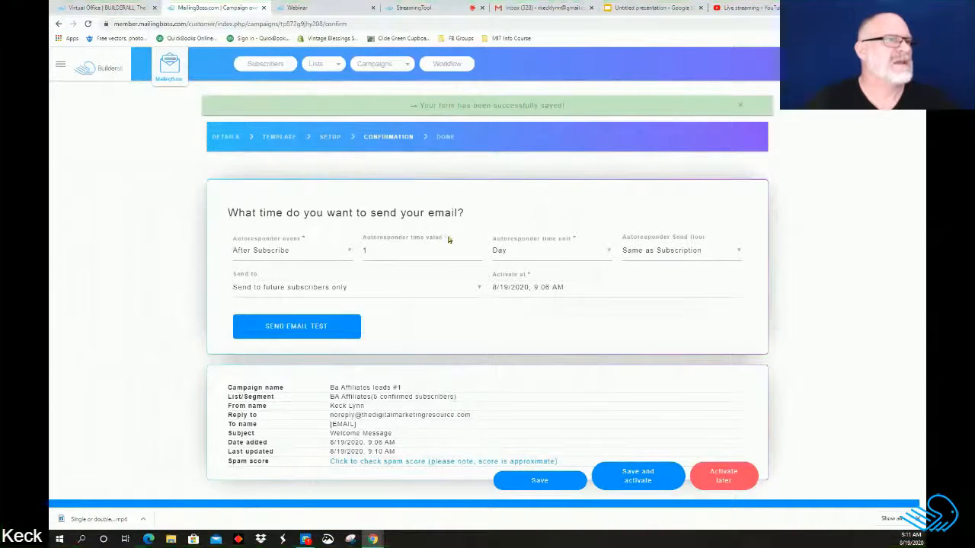
click(378, 252)
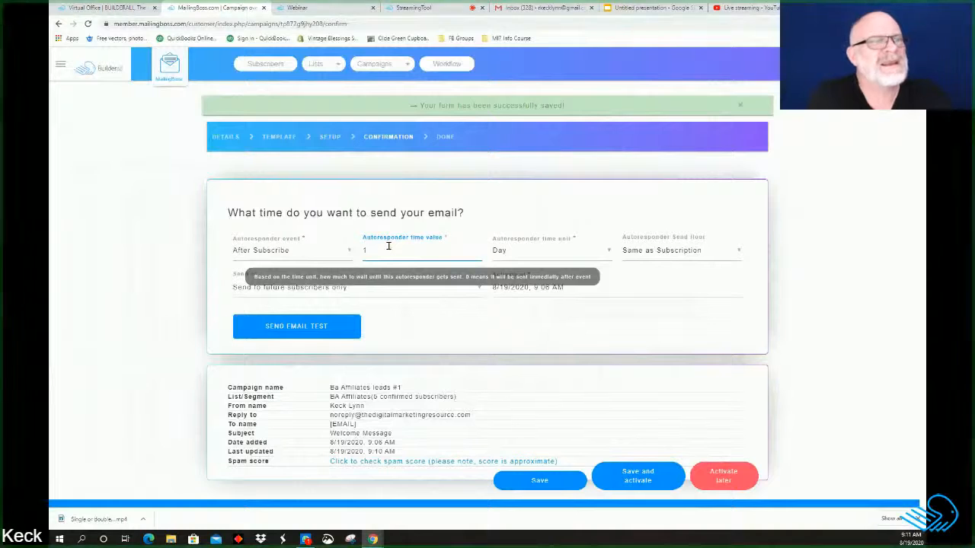
key(BackSpace)
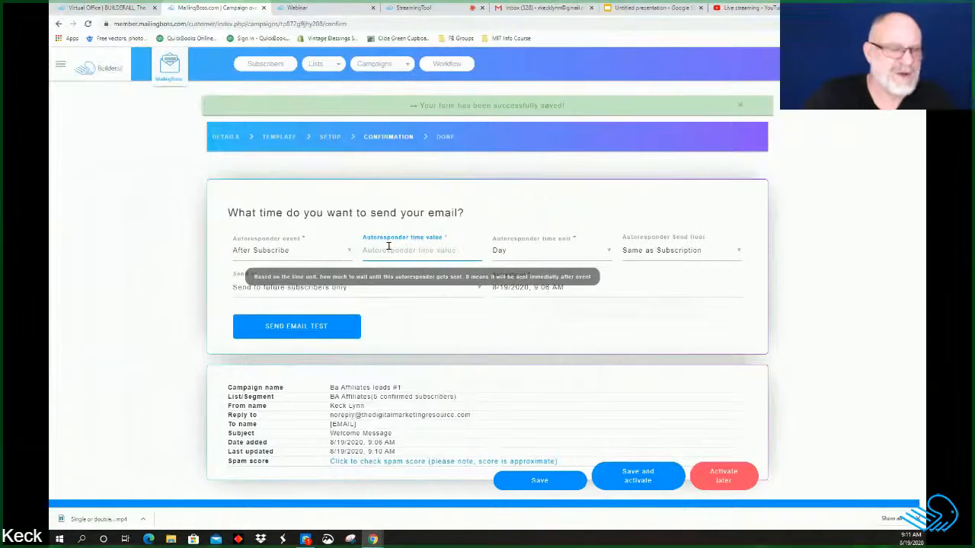
text(0)
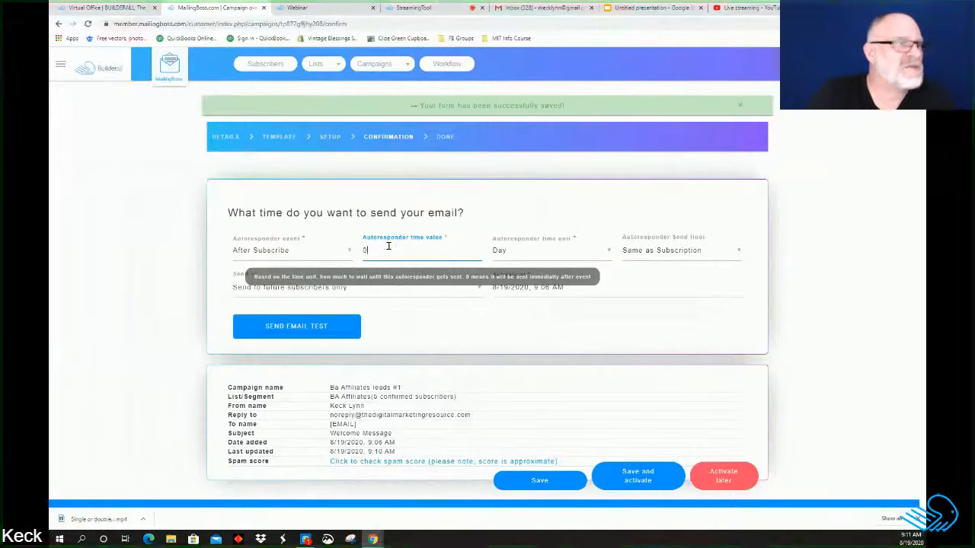
click(610, 253)
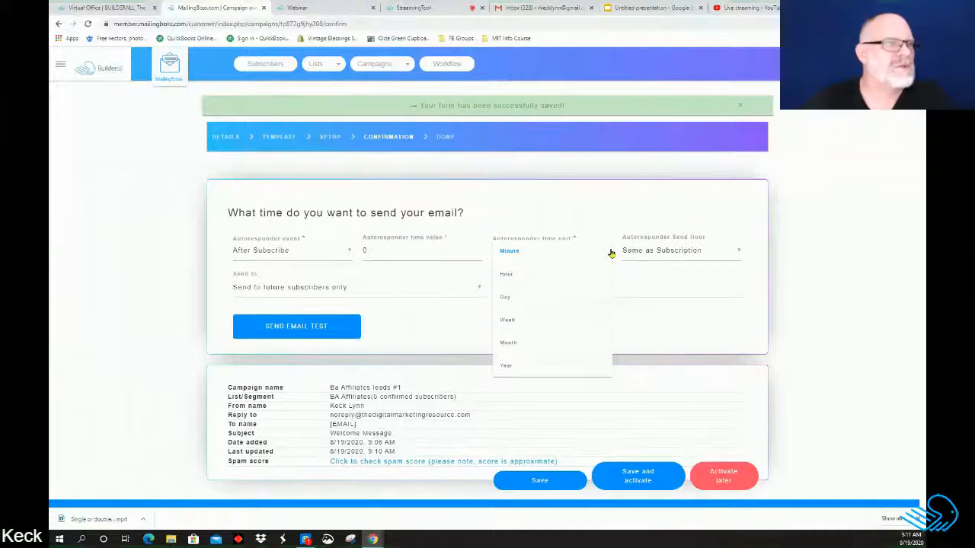
click(789, 242)
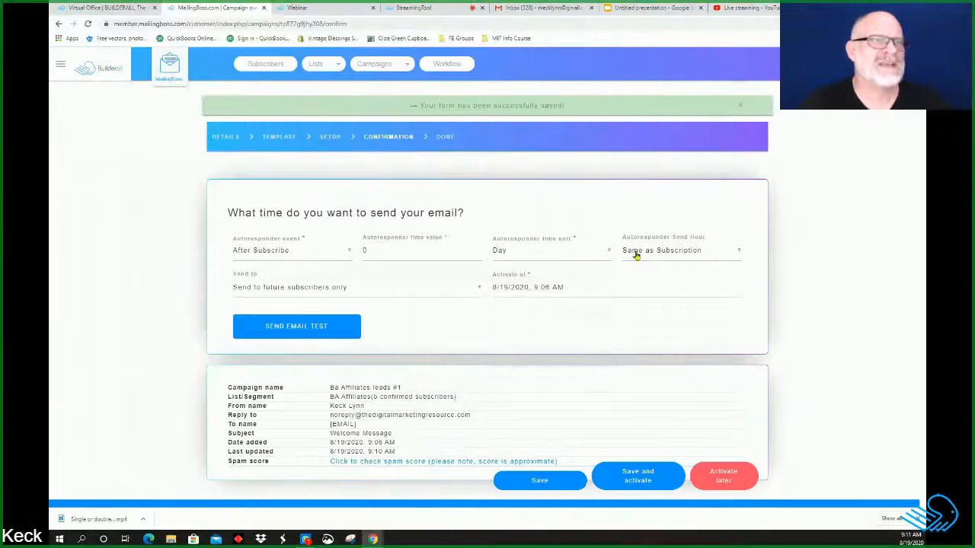
Step: Set the send hour to 7:00 AM and keep sending to future subscribers only
click(737, 252)
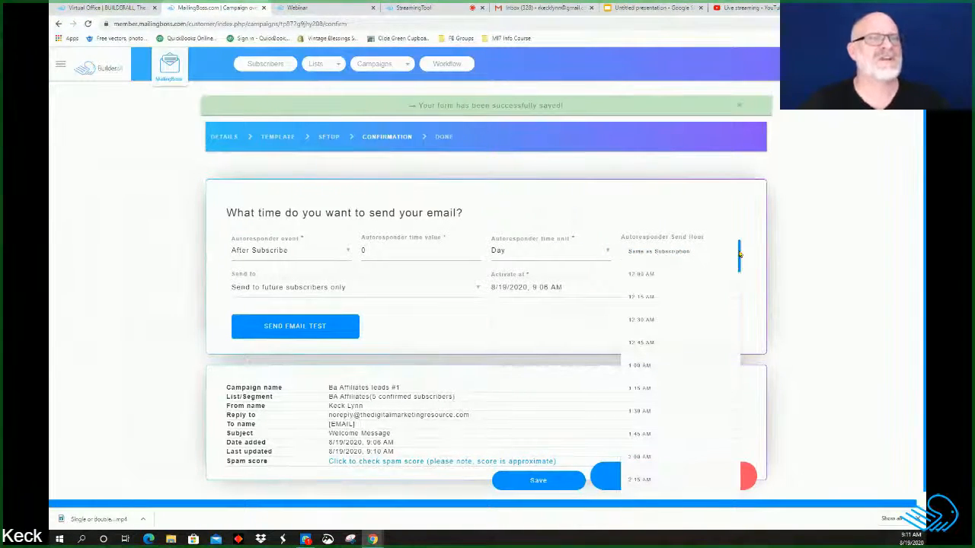
scroll(699, 302, down, 1)
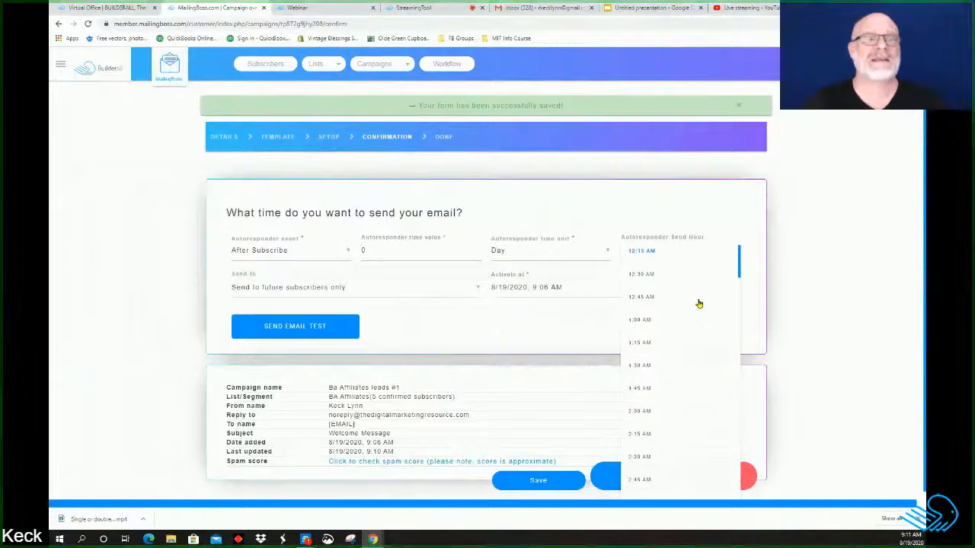
scroll(699, 304, down, 3)
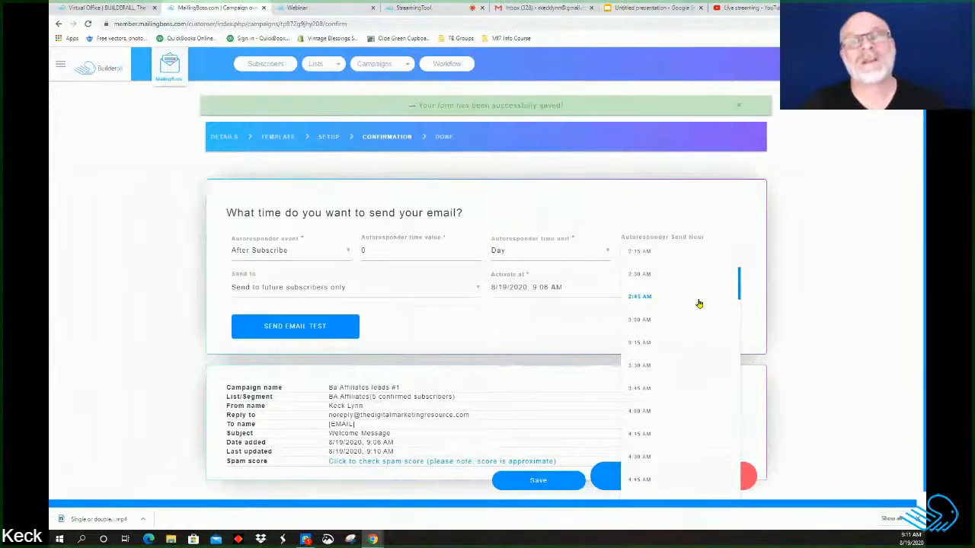
scroll(699, 304, up, 1)
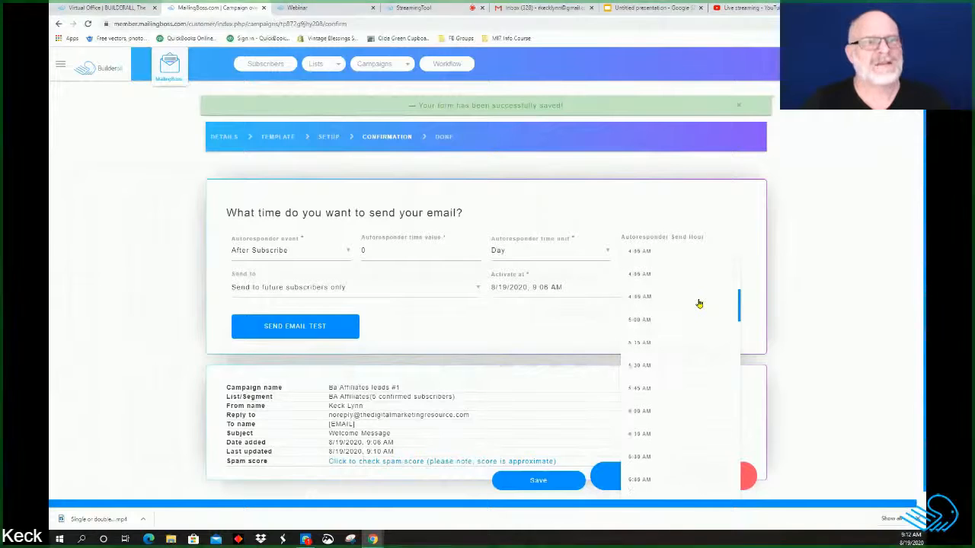
scroll(699, 304, down, 8)
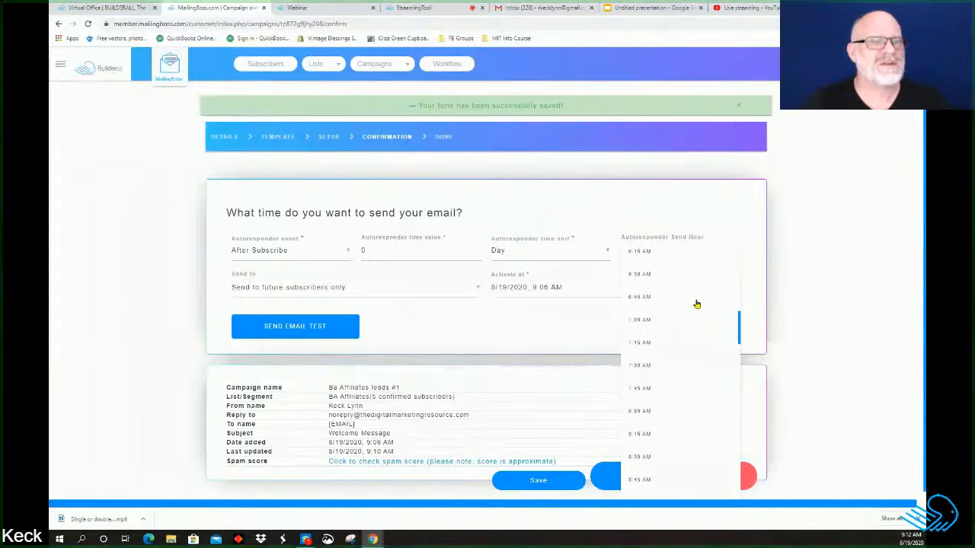
scroll(696, 303, down, 1)
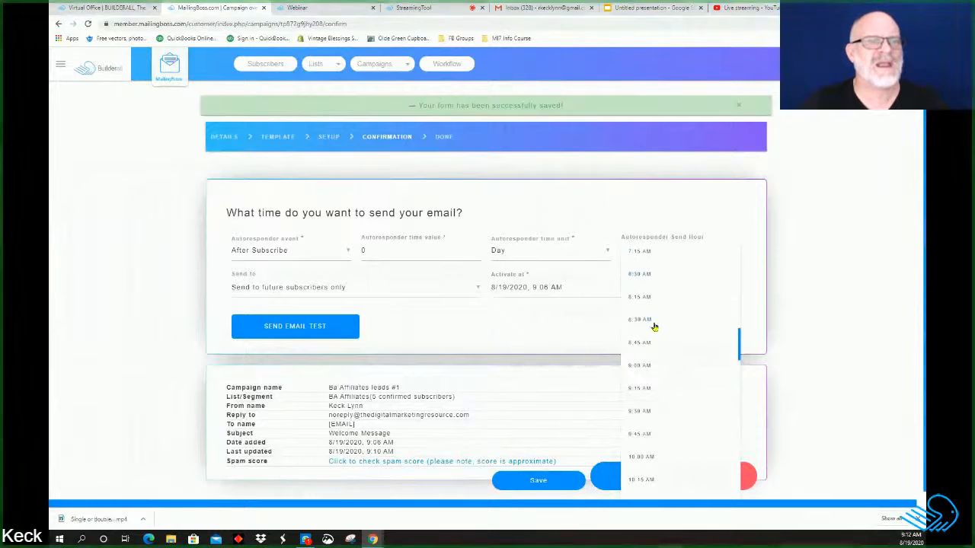
click(843, 305)
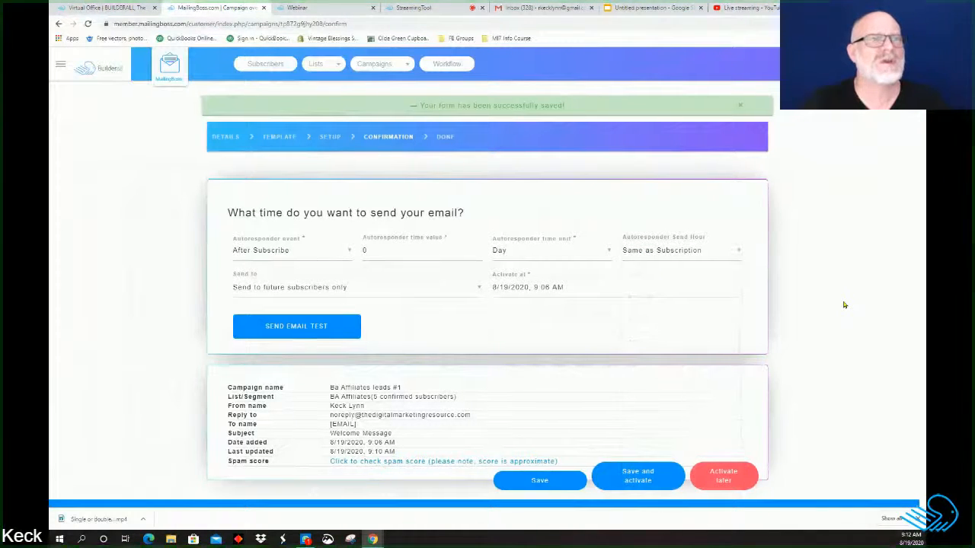
click(738, 252)
scroll(706, 332, down, 5)
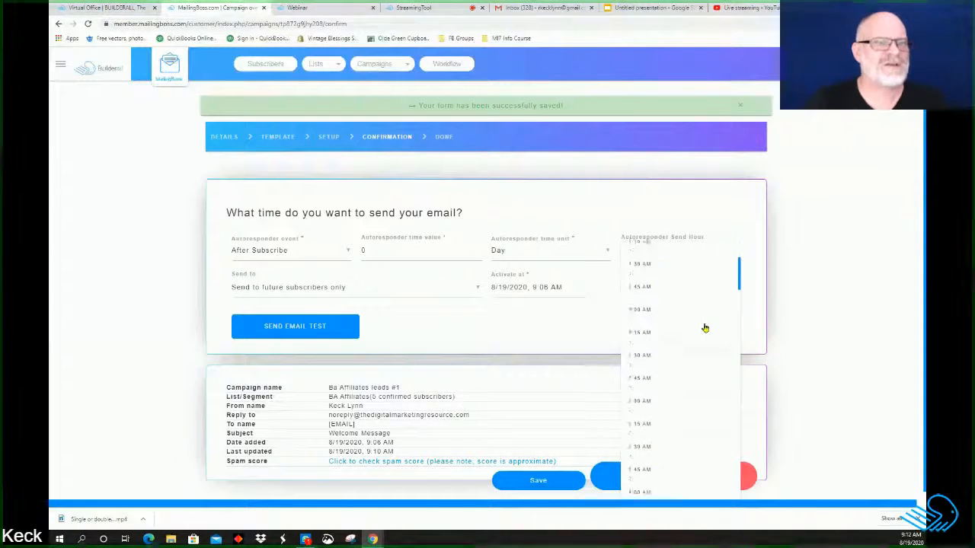
scroll(704, 328, down, 3)
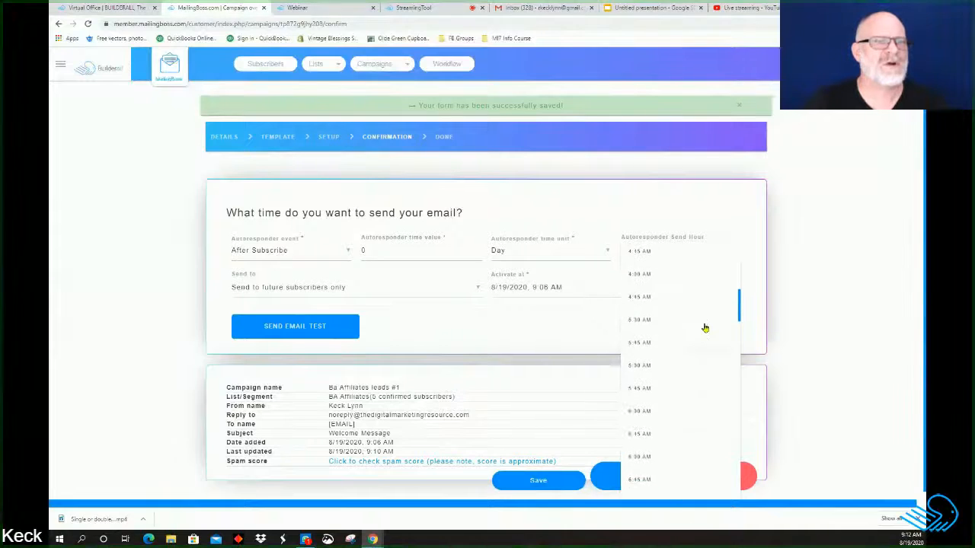
click(639, 366)
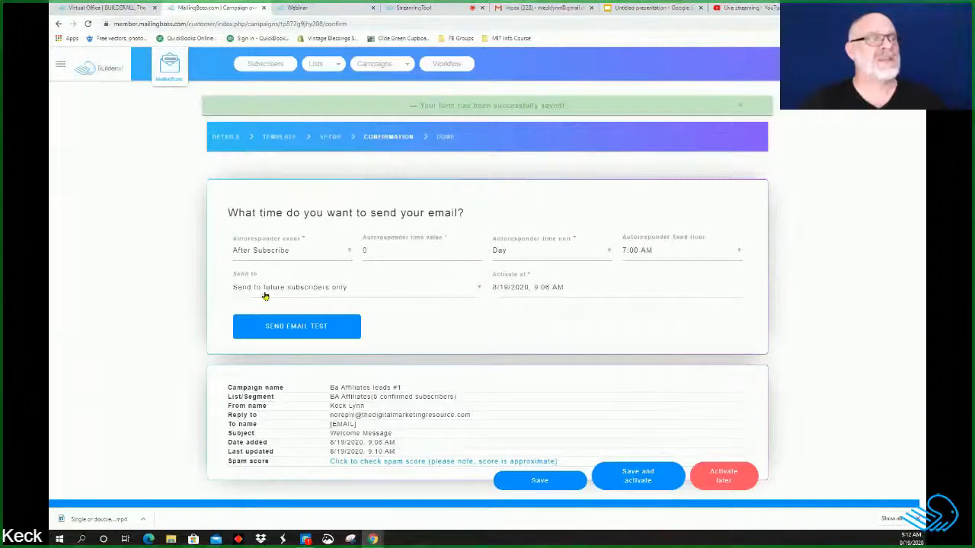
click(479, 290)
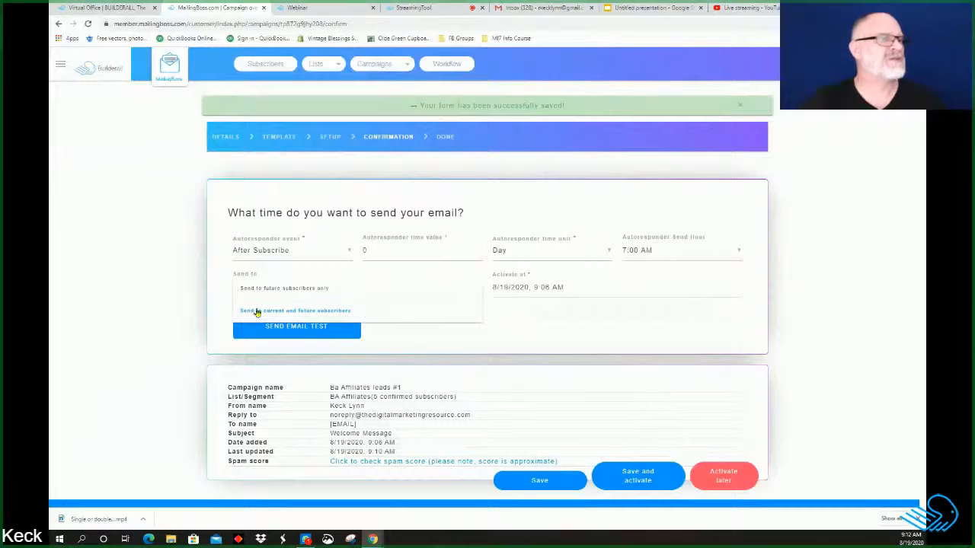
click(152, 294)
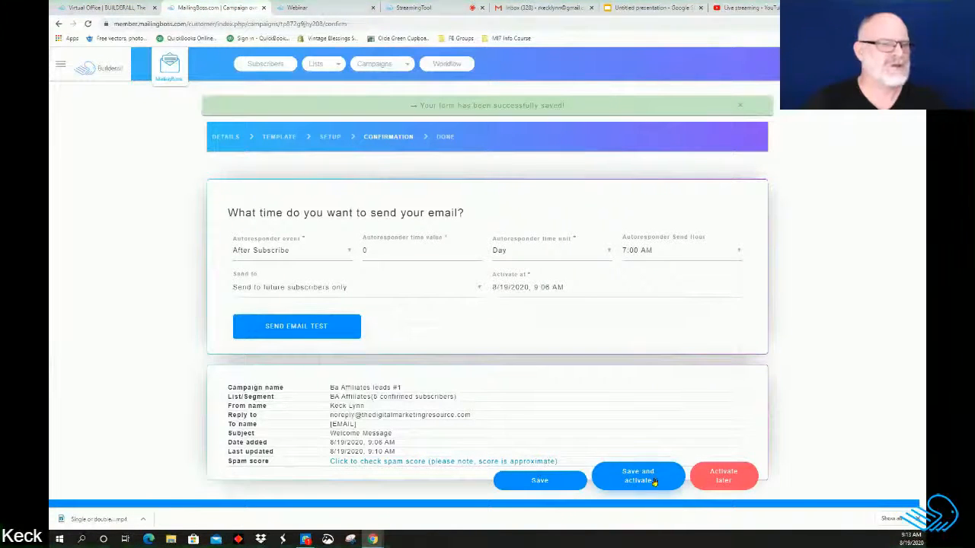
Step: Send a test of the Welcome Message to the owner's saved address, then switch to Gmail
click(300, 332)
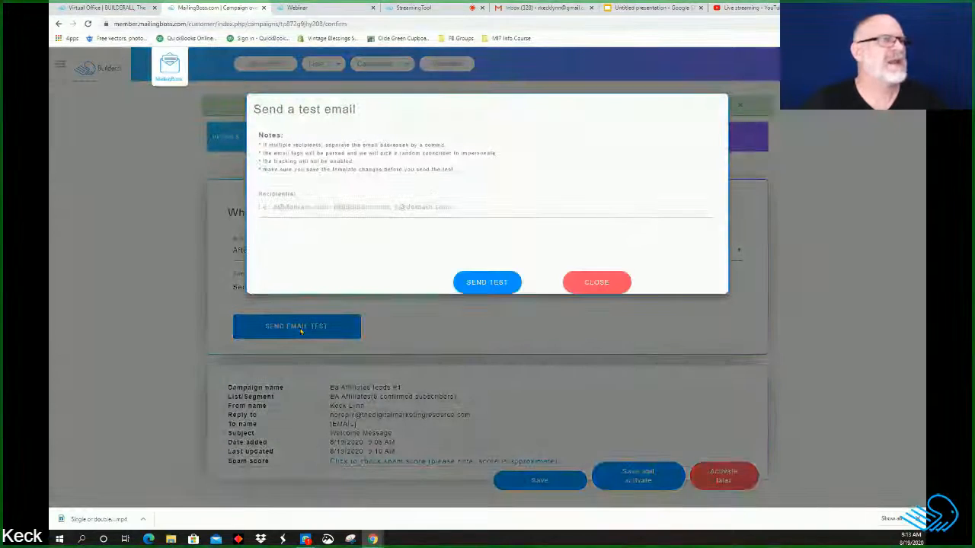
click(305, 204)
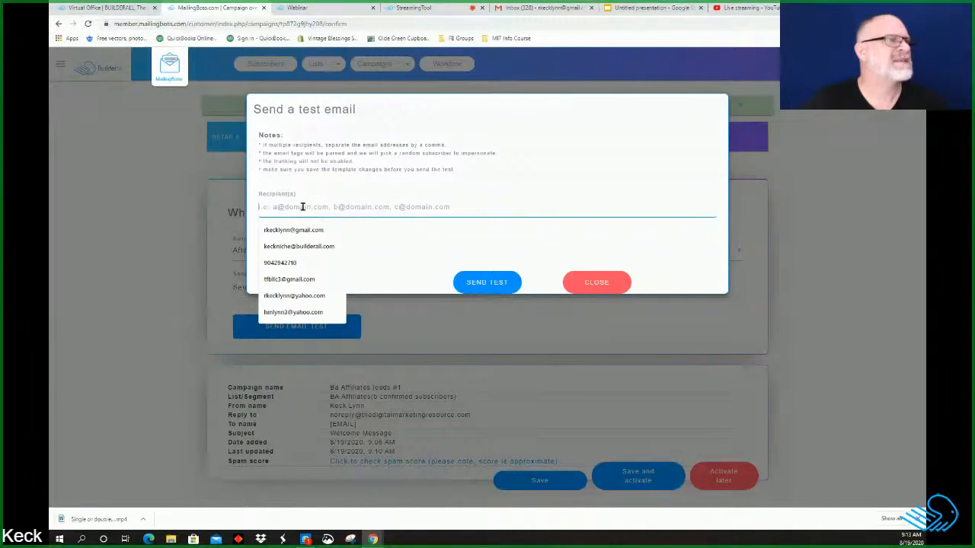
click(266, 231)
click(511, 283)
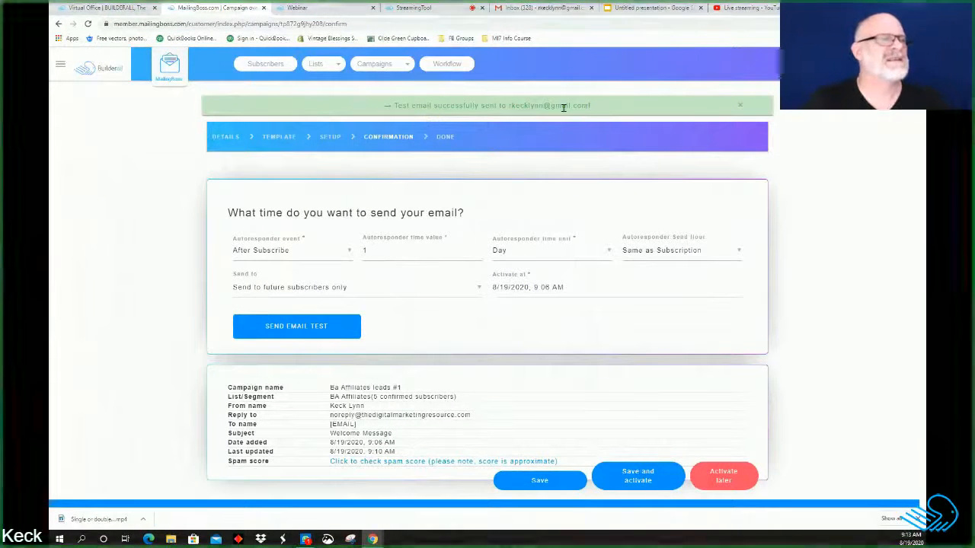
click(554, 7)
Step: Look through the Gmail inbox for the test email, briefly opening a DSW promotion
scroll(468, 208, down, 5)
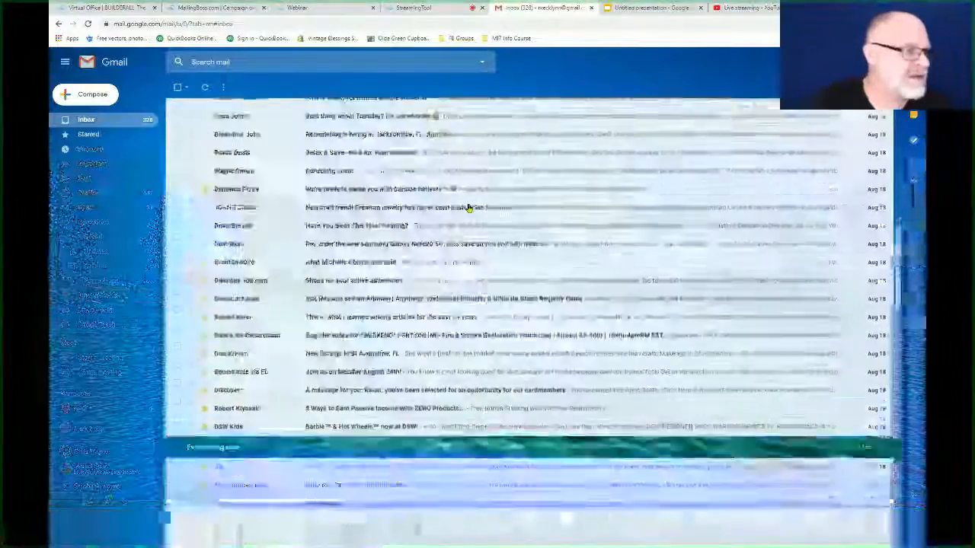
scroll(434, 252, up, 8)
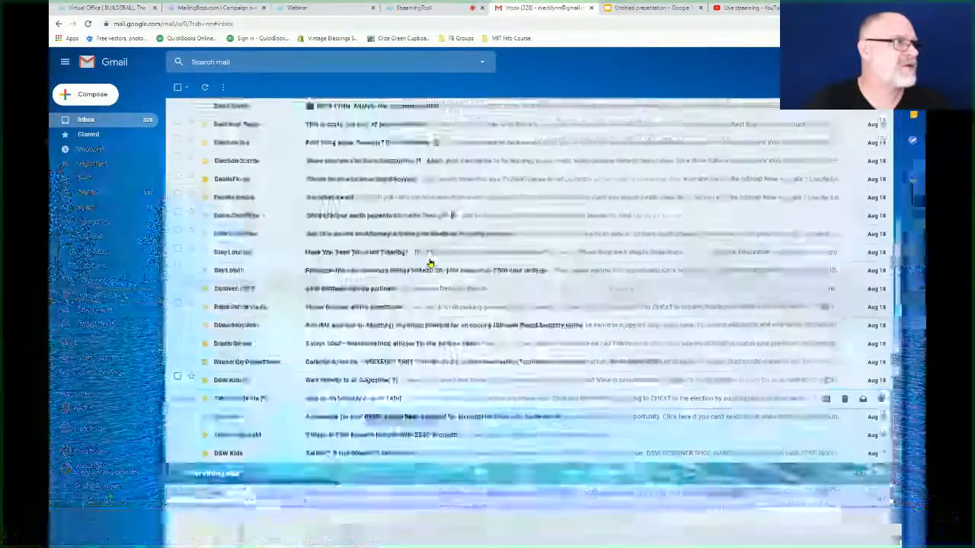
scroll(430, 261, down, 8)
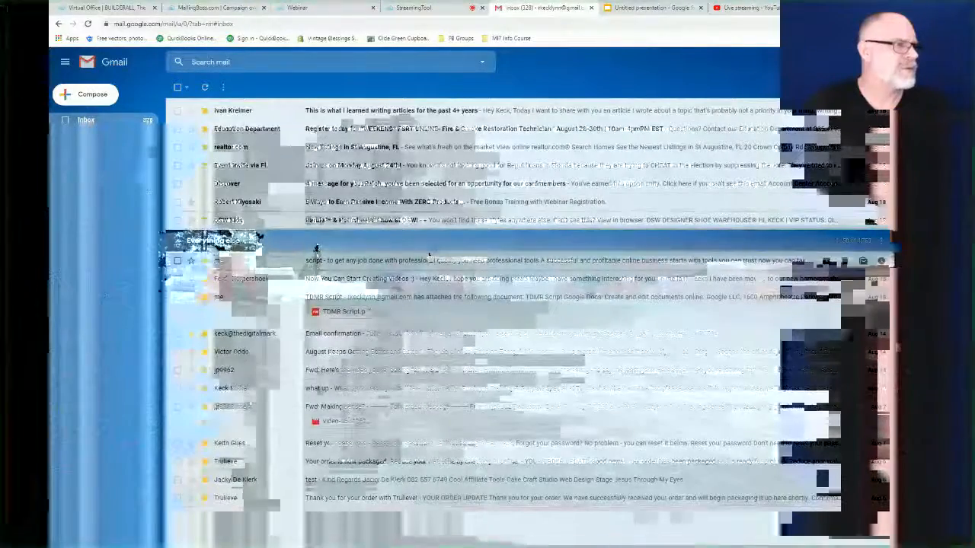
scroll(316, 251, up, 5)
scroll(433, 261, up, 2)
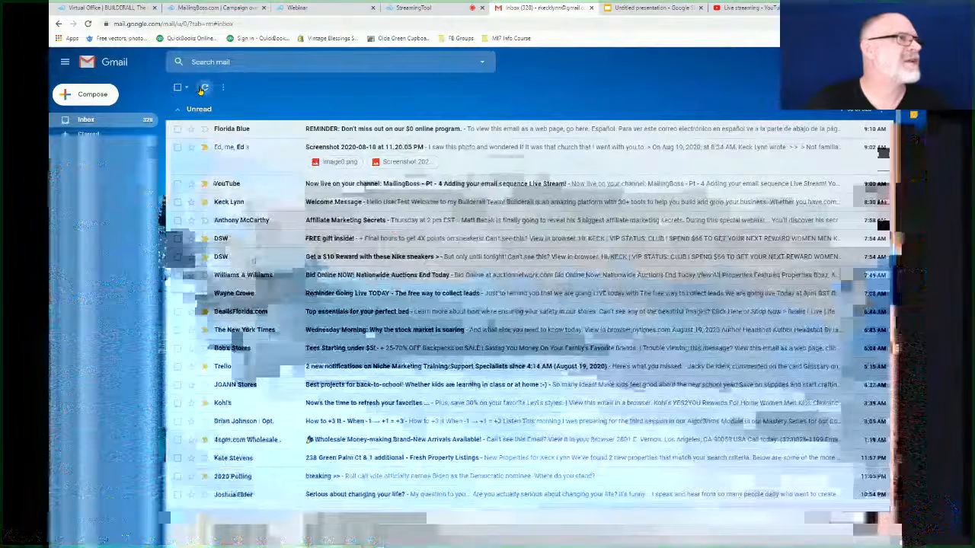
scroll(487, 305, down, 7)
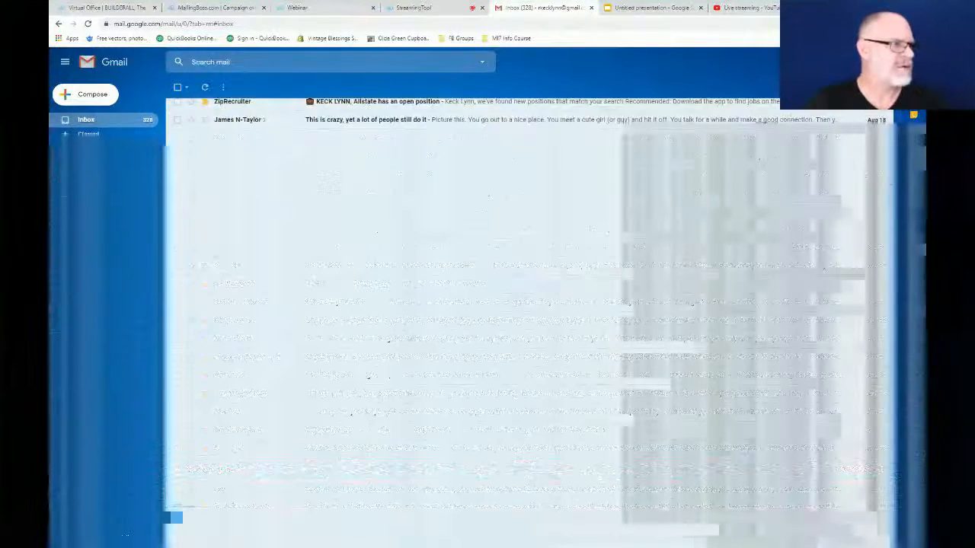
scroll(363, 296, down, 5)
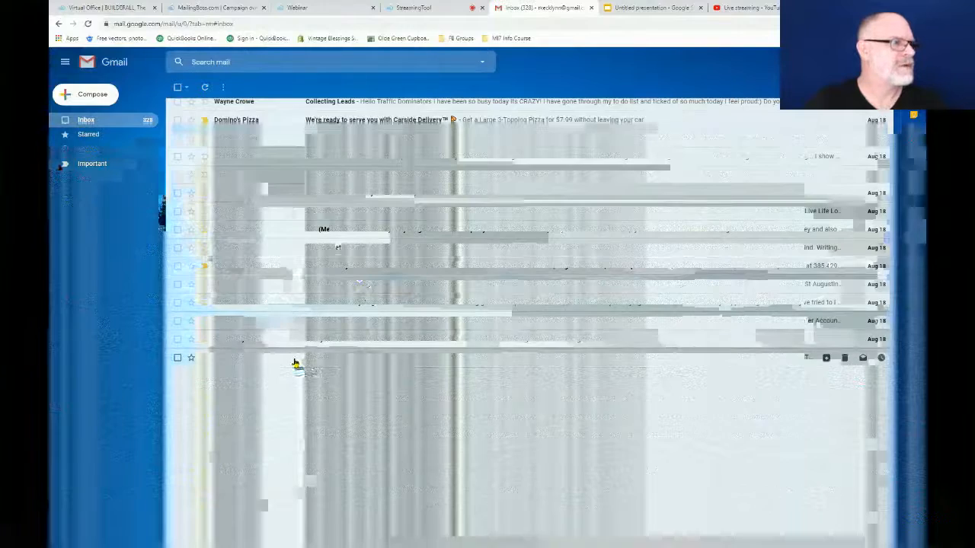
click(296, 363)
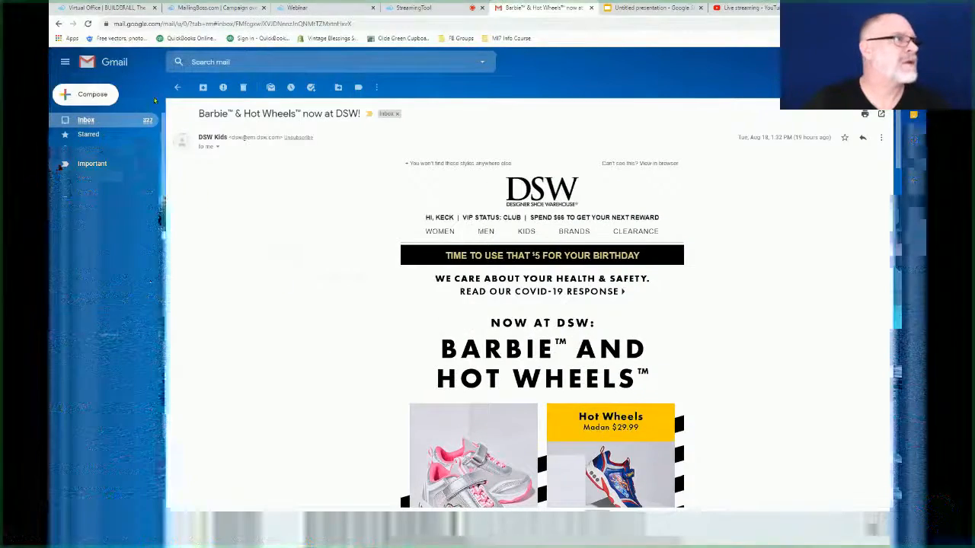
click(176, 89)
Step: Check Spam, then open the Welcome Message test email from the Promotions category
scroll(380, 271, down, 3)
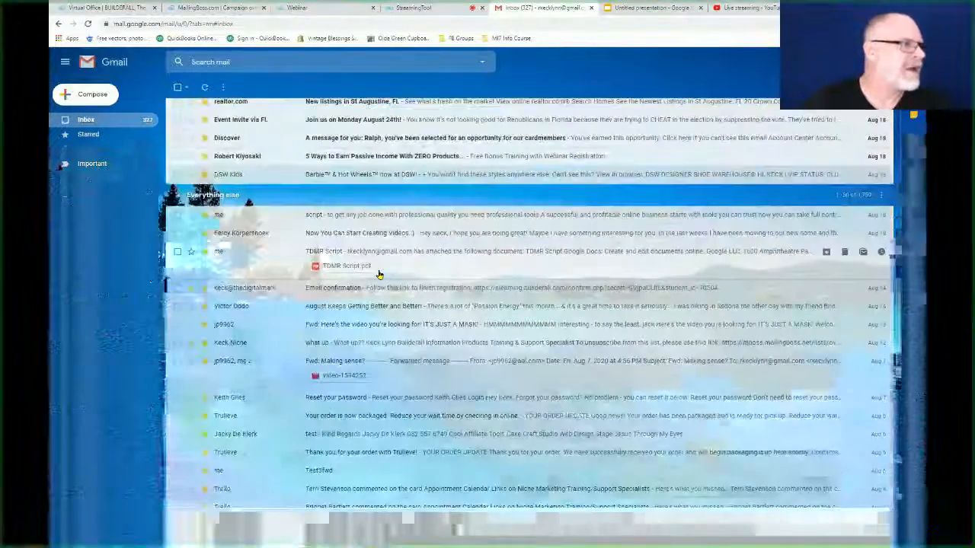
scroll(426, 299, up, 3)
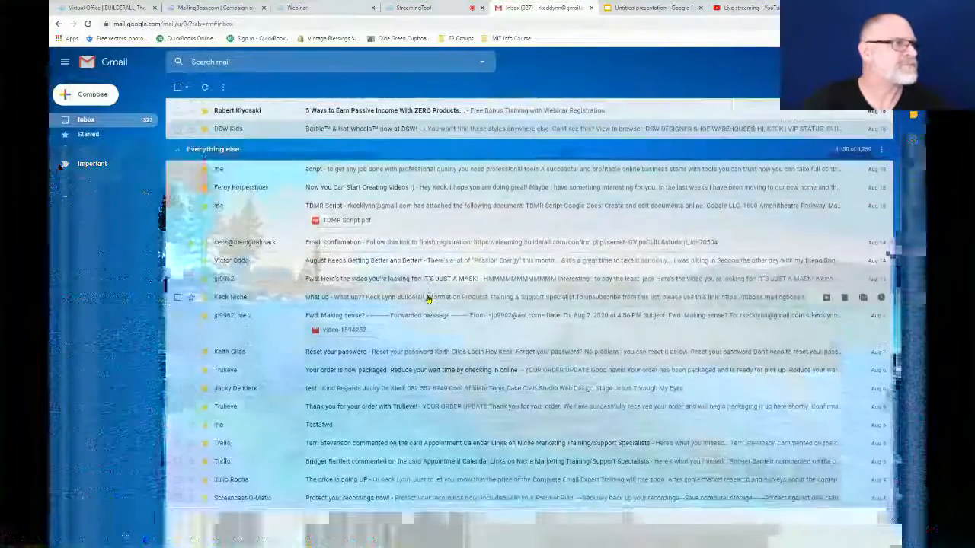
scroll(424, 299, up, 10)
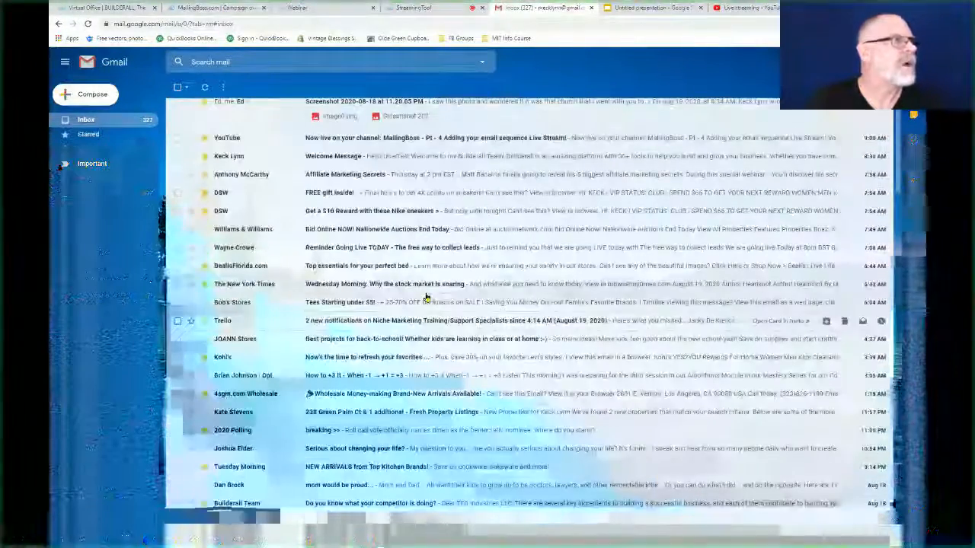
click(90, 208)
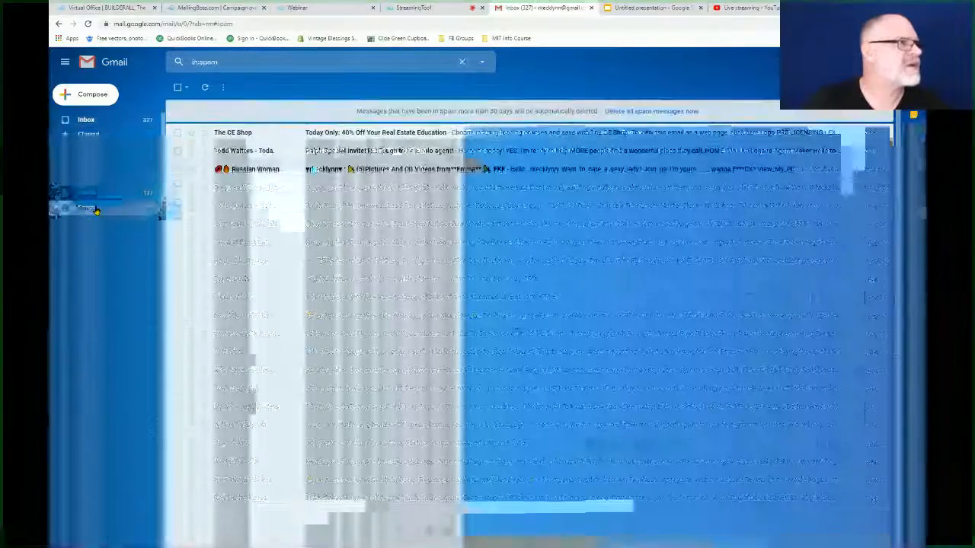
click(99, 122)
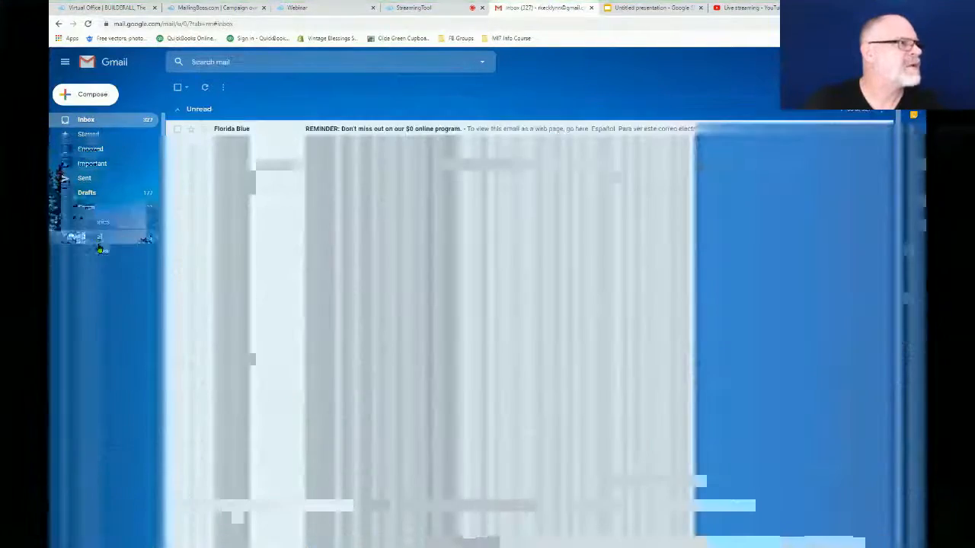
click(102, 281)
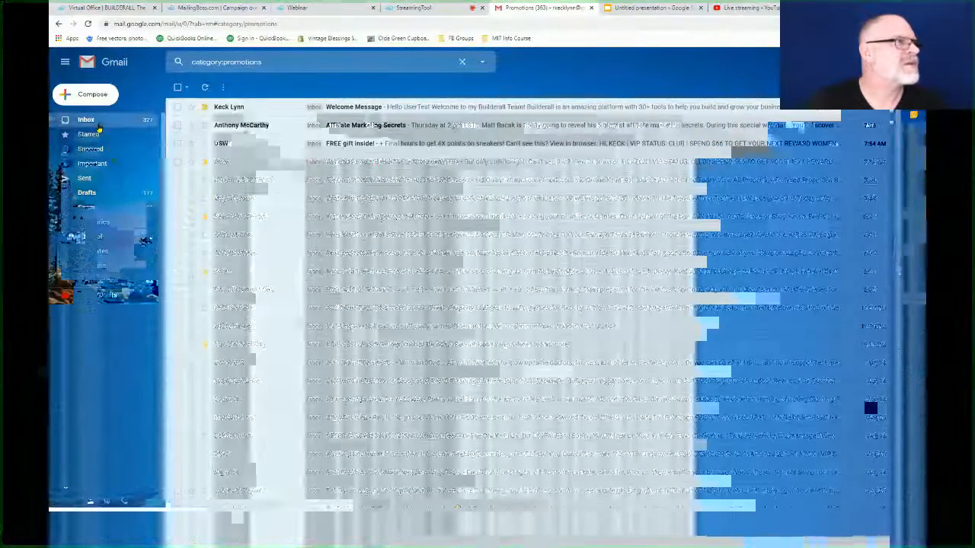
click(368, 109)
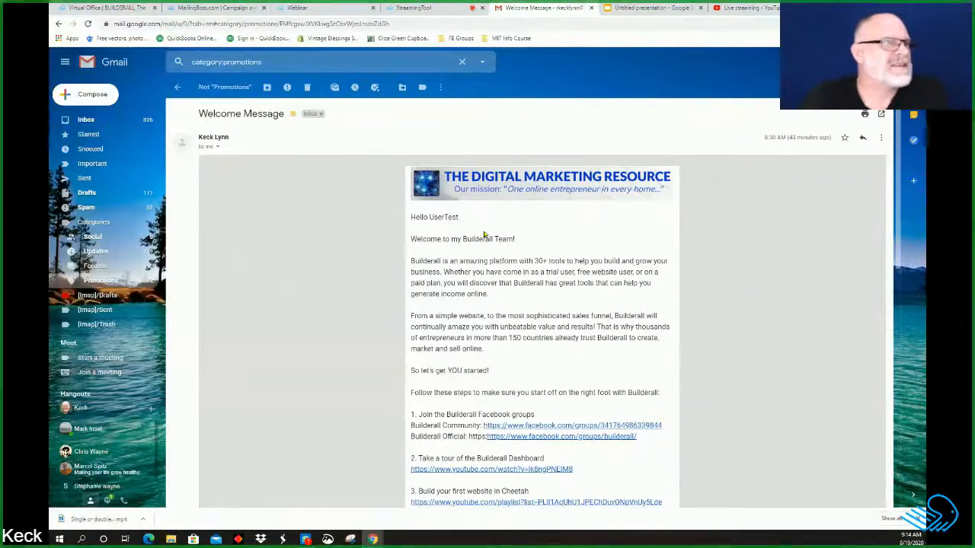
scroll(473, 226, down, 1)
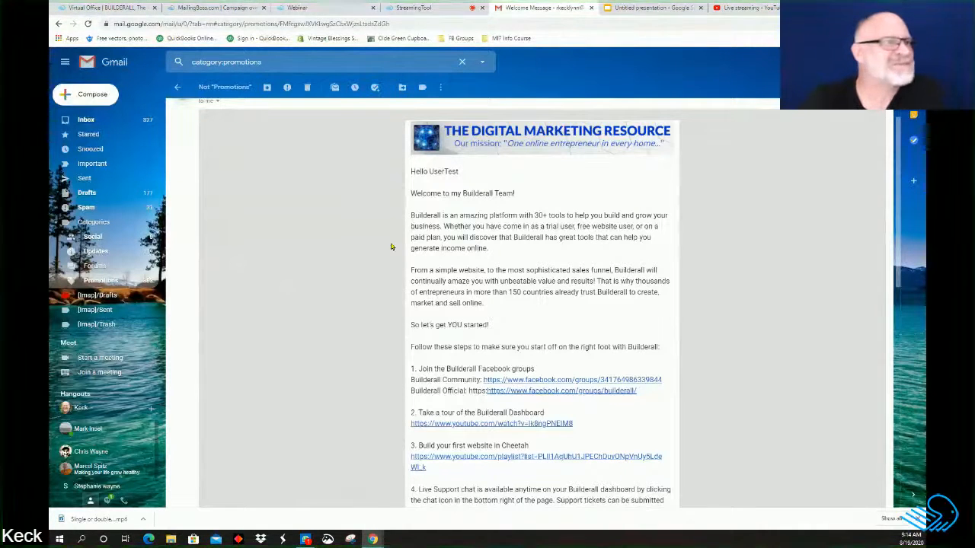
scroll(628, 318, down, 5)
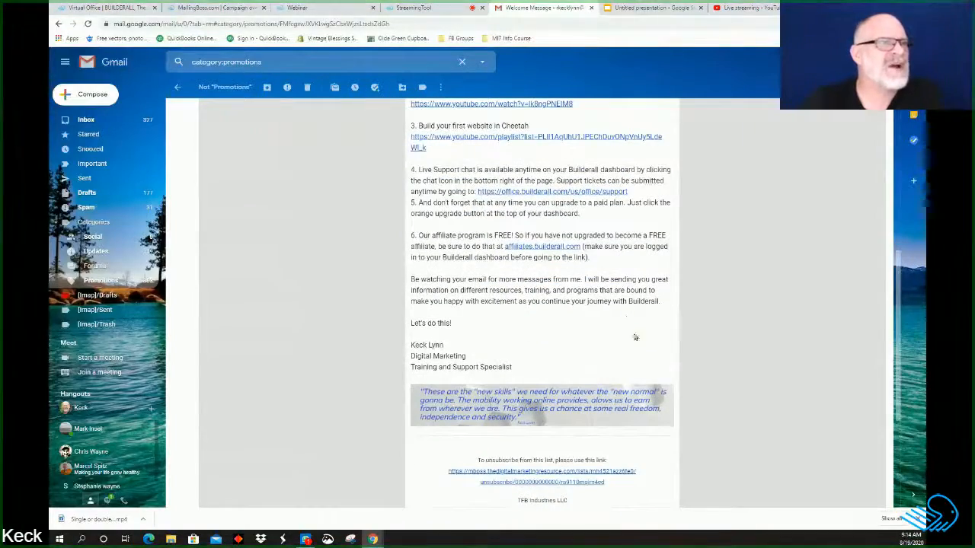
scroll(635, 339, up, 3)
scroll(632, 346, up, 4)
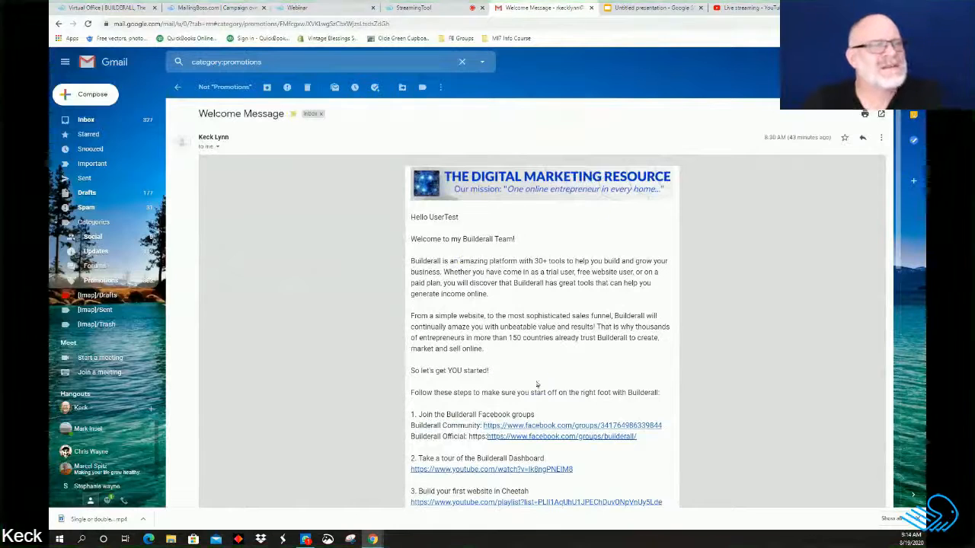
scroll(545, 374, down, 1)
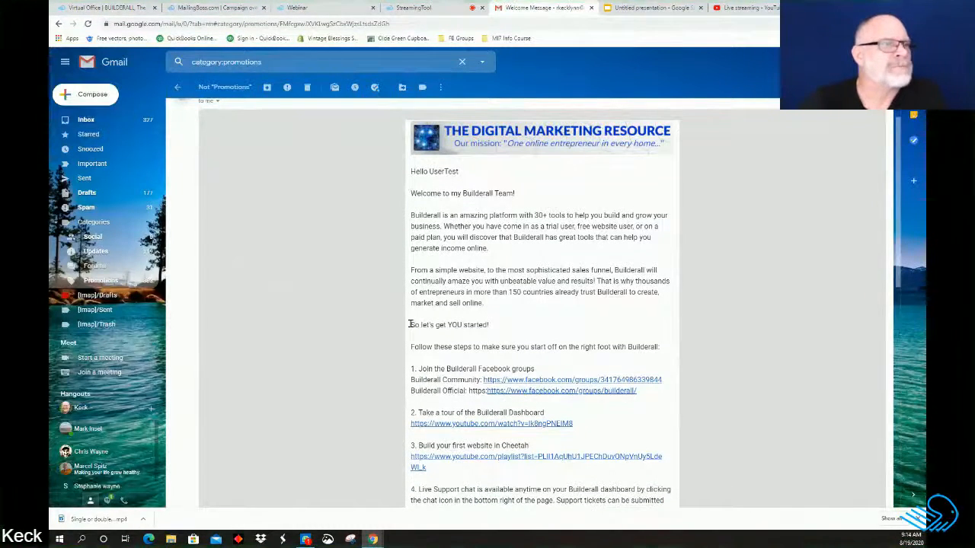
scroll(503, 344, down, 5)
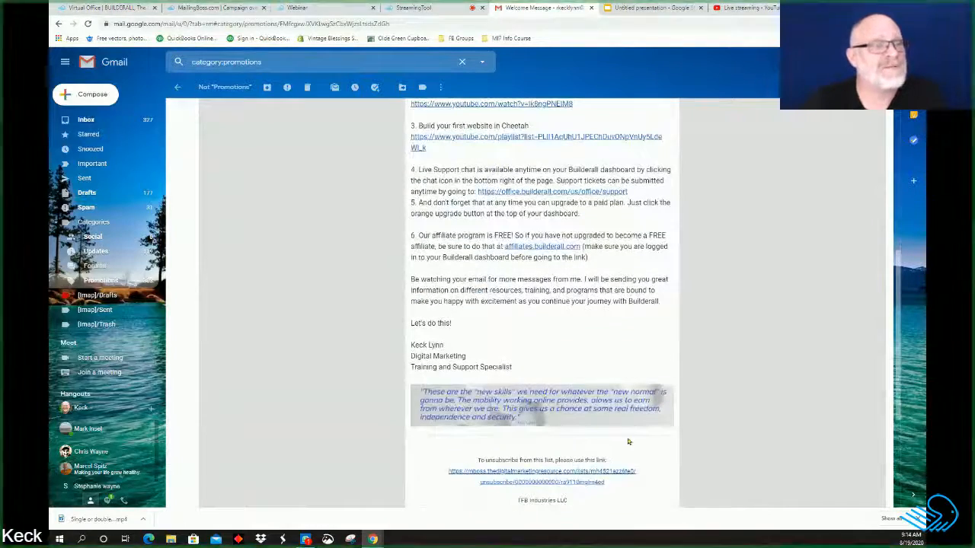
scroll(674, 441, down, 3)
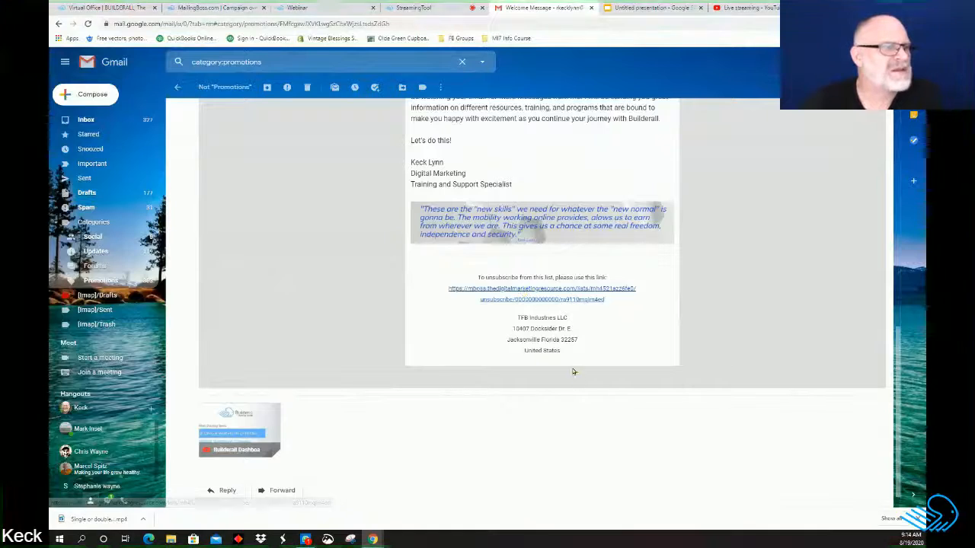
scroll(659, 404, up, 10)
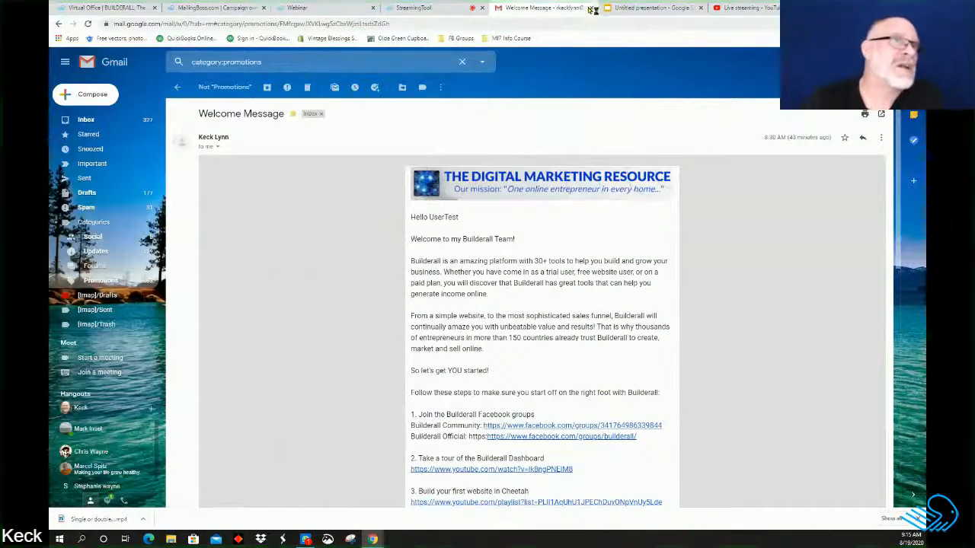
Step: Save the Ba Affiliates leads #1 autoresponder and choose Activate later to return to the workflow
click(213, 9)
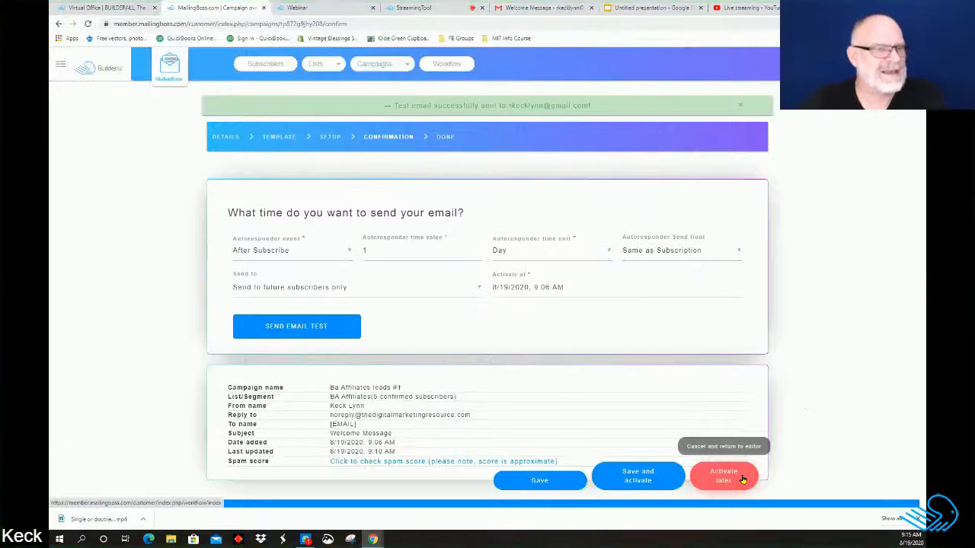
click(539, 480)
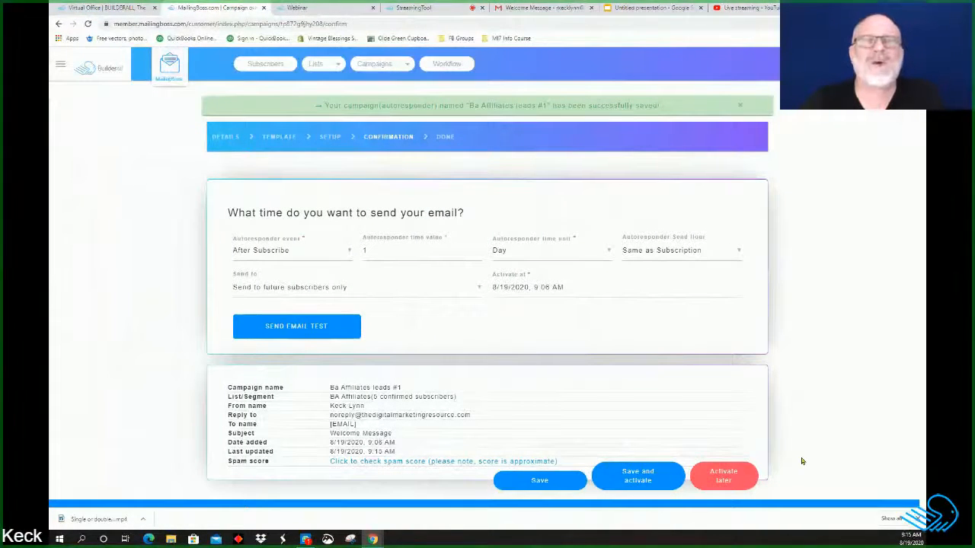
click(723, 477)
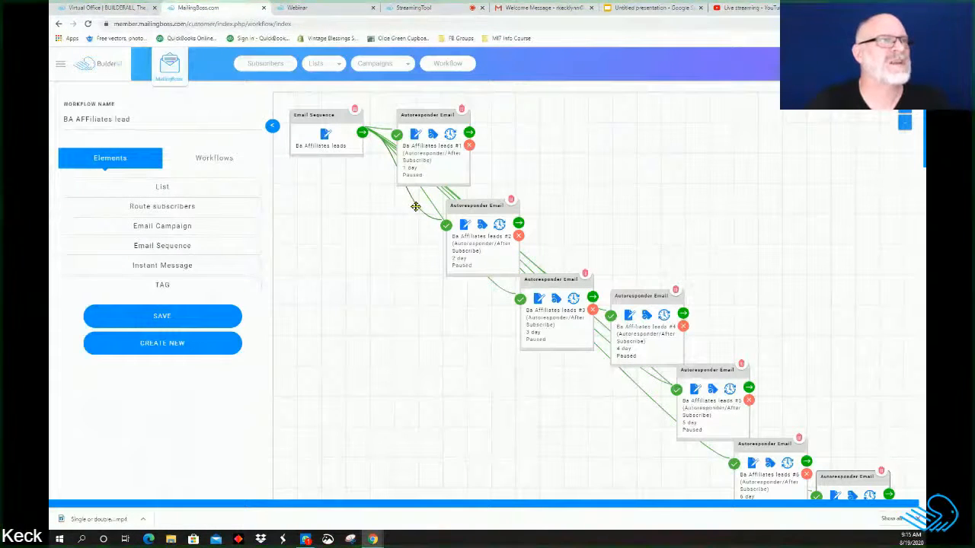
click(434, 137)
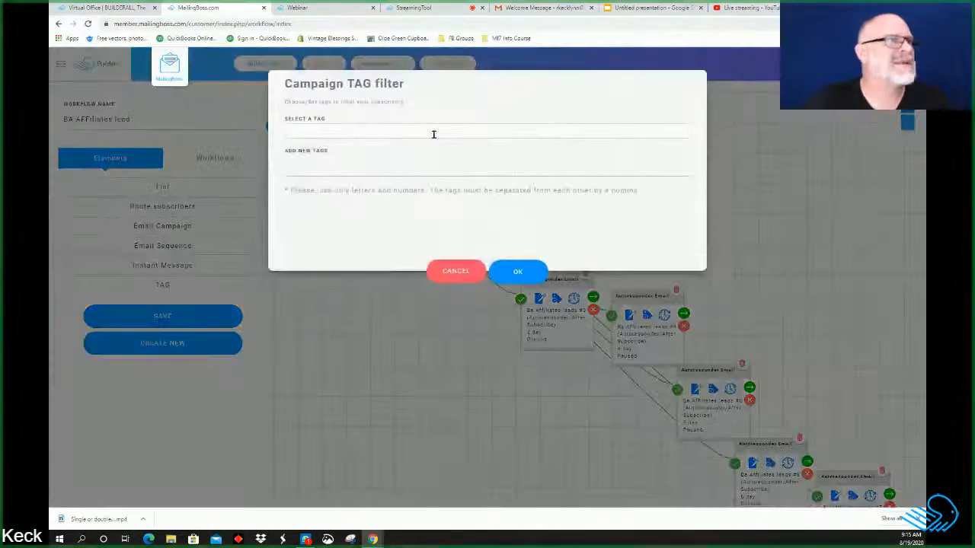
click(455, 271)
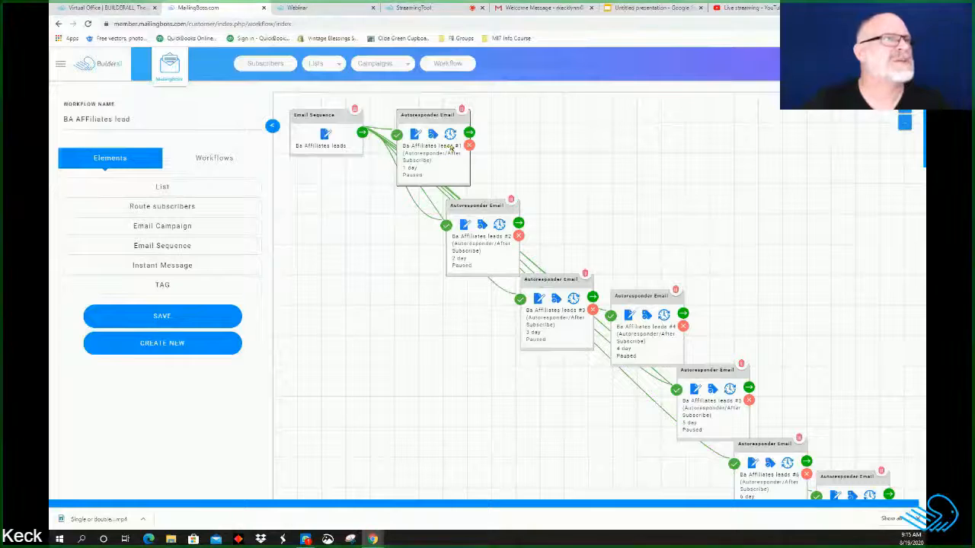
click(448, 137)
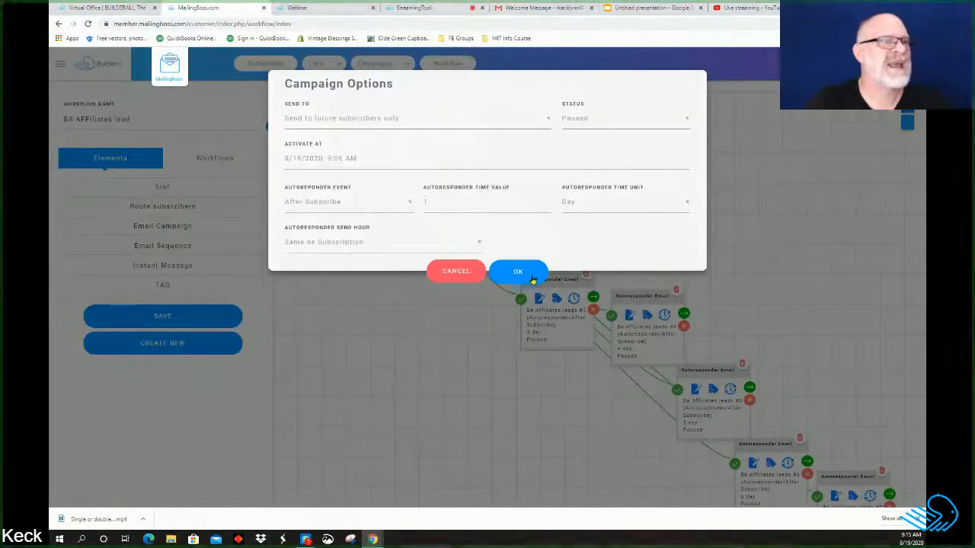
click(447, 275)
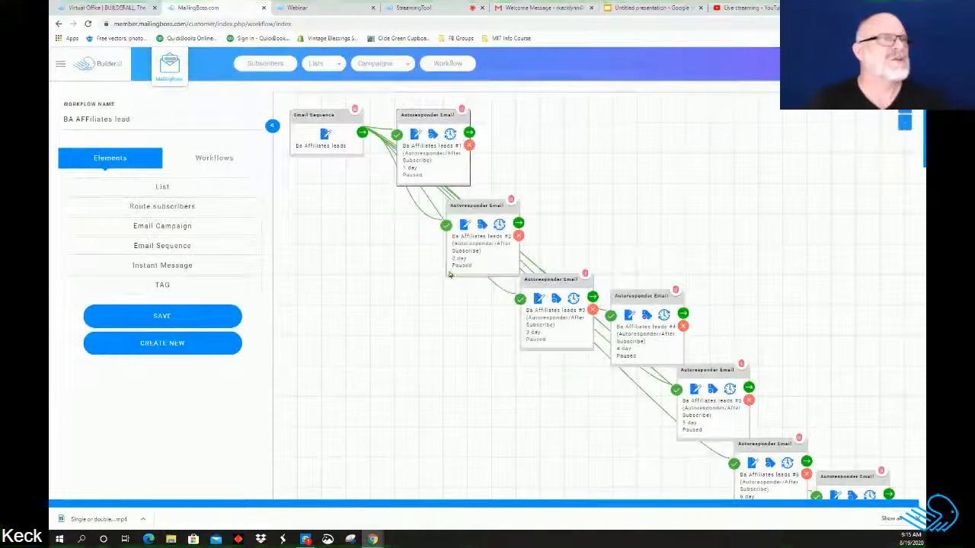
scroll(449, 272, down, 1)
scroll(448, 270, up, 1)
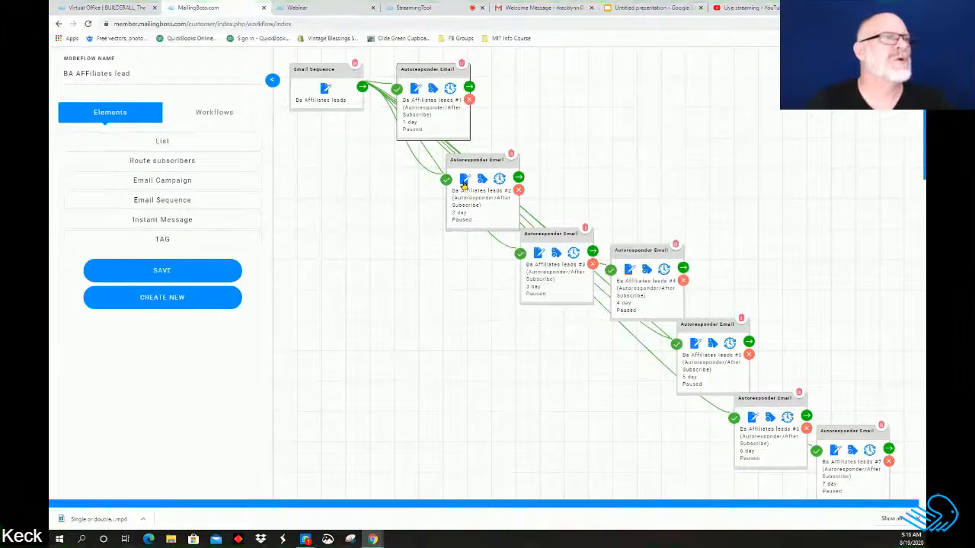
Step: Open the Ba Affiliates leads #2 Campaign dialog and go to its Email Template step
click(464, 183)
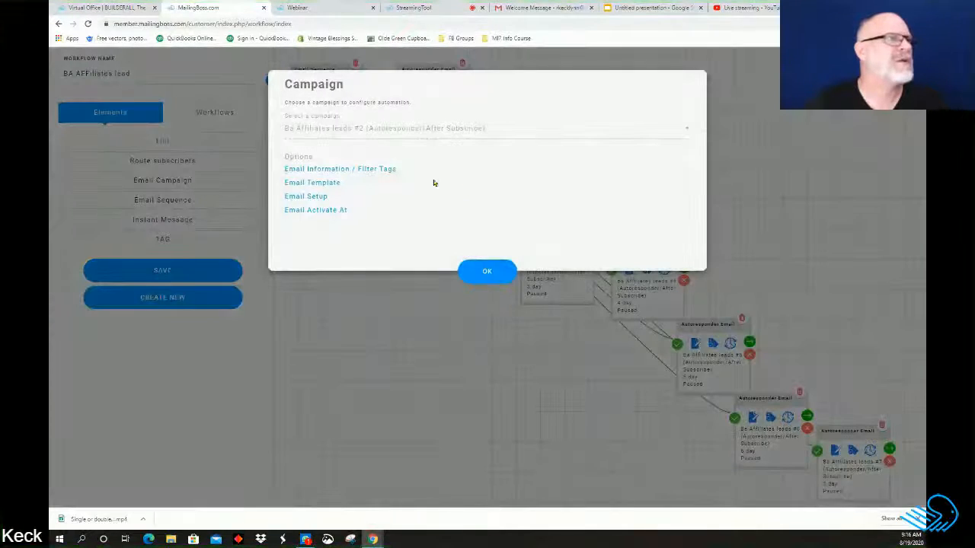
click(485, 273)
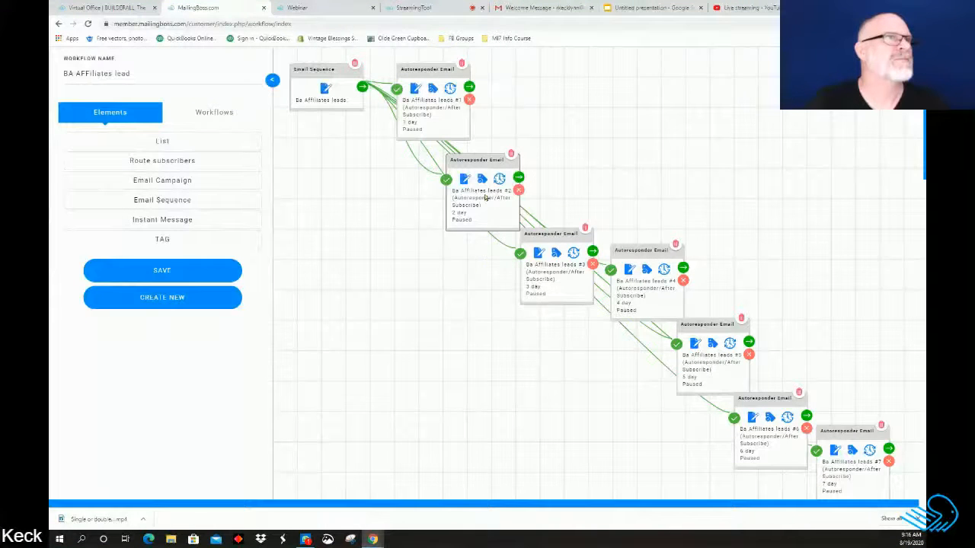
click(462, 183)
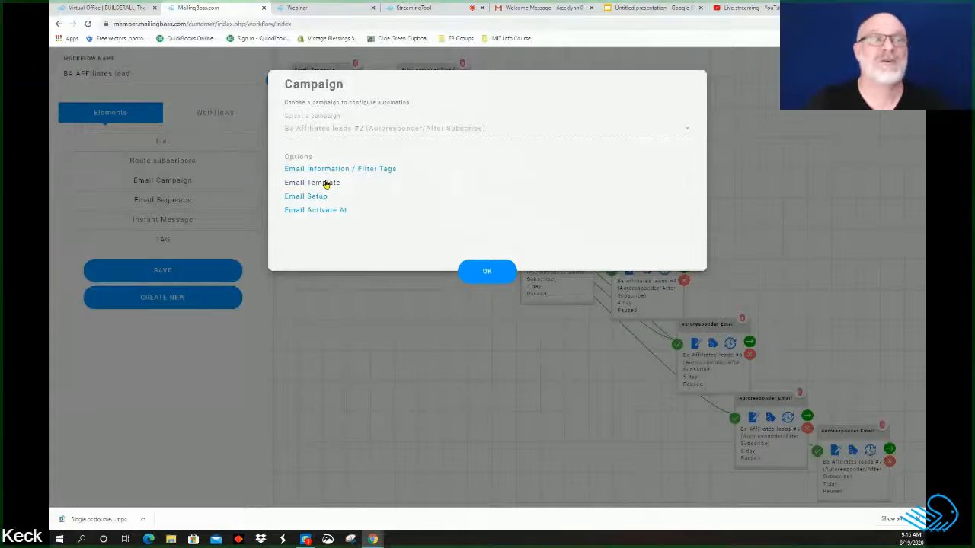
click(326, 184)
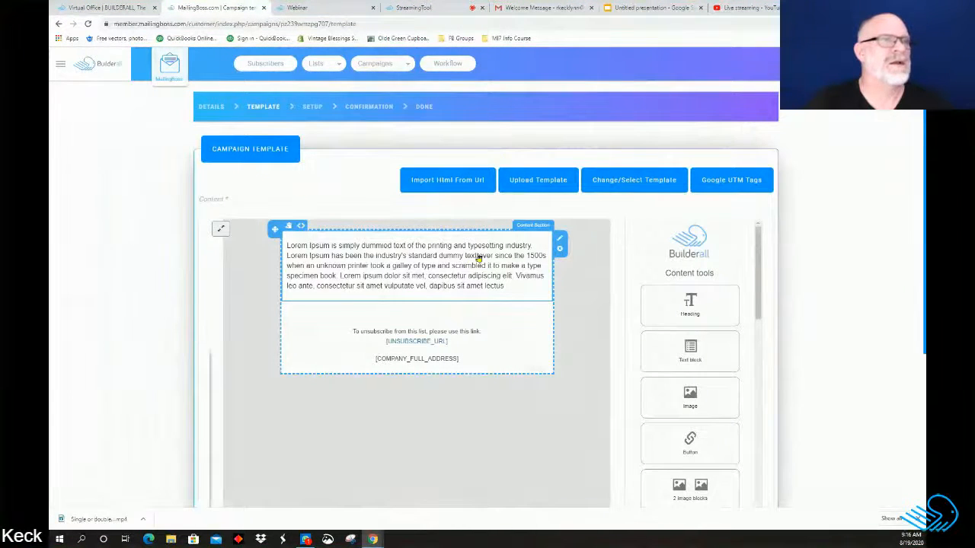
Step: Apply the TDMR template to email #2 and delete everything below Hello [FNAME]
click(624, 188)
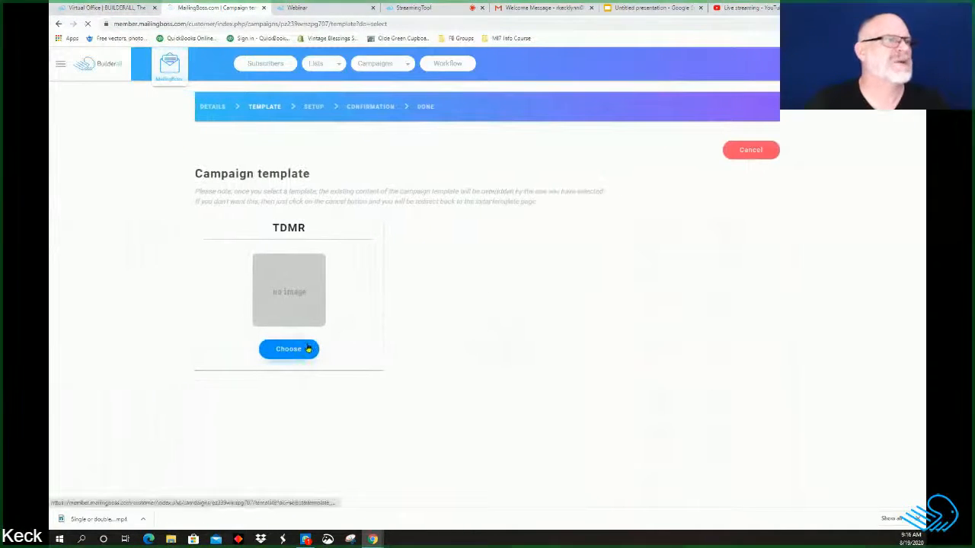
click(308, 349)
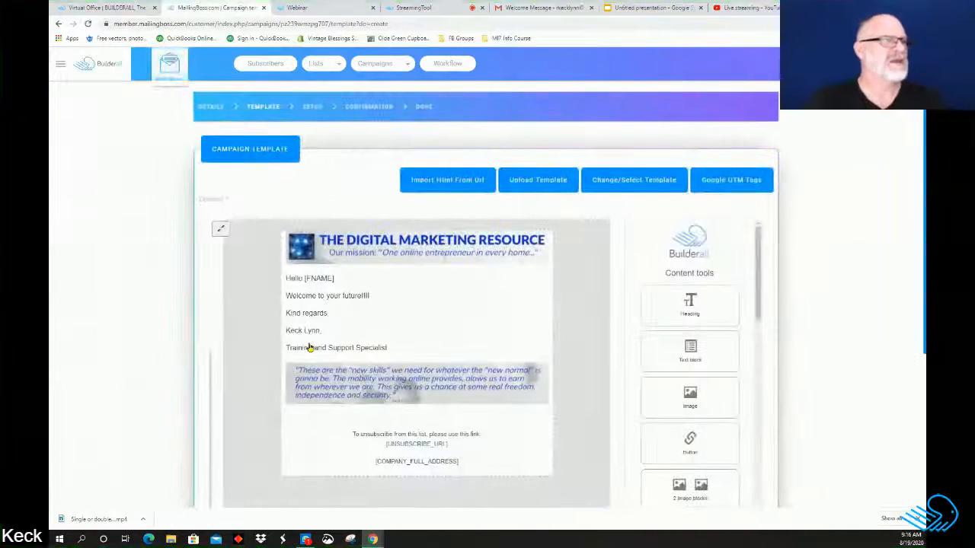
click(400, 345)
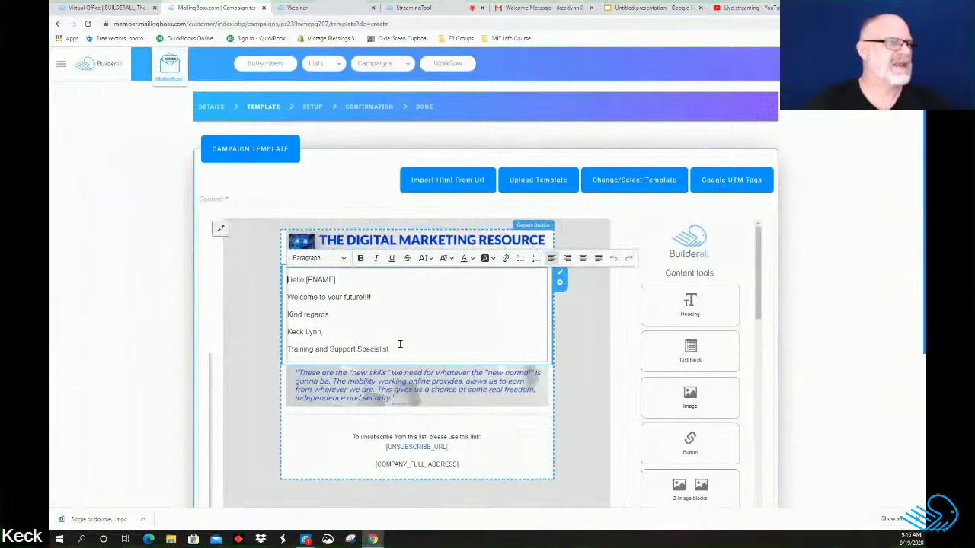
drag(400, 344, 287, 303)
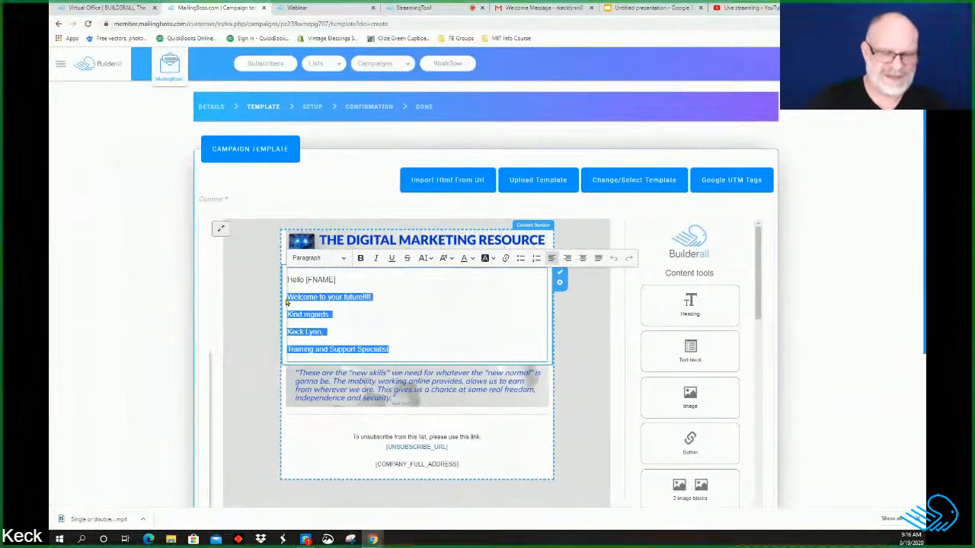
key(BackSpace)
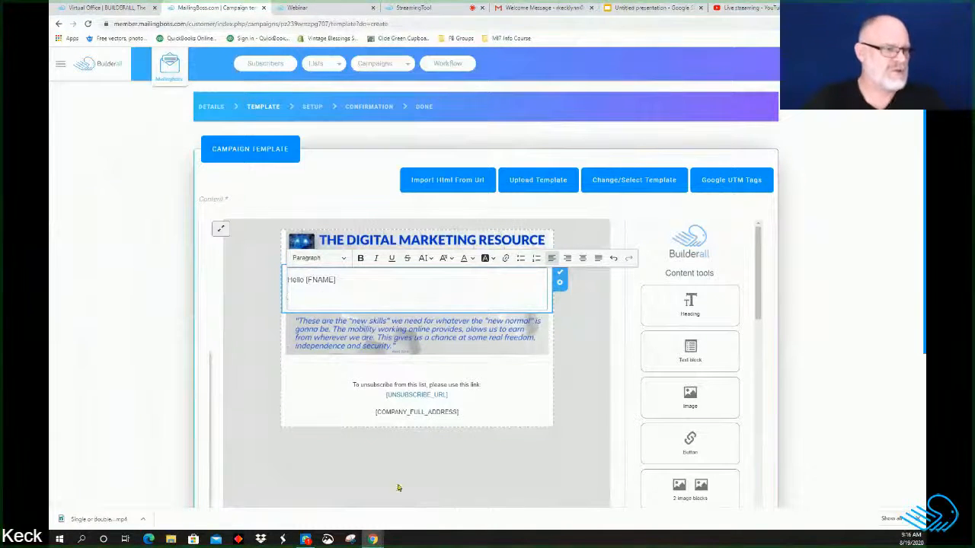
mouse_move(383, 540)
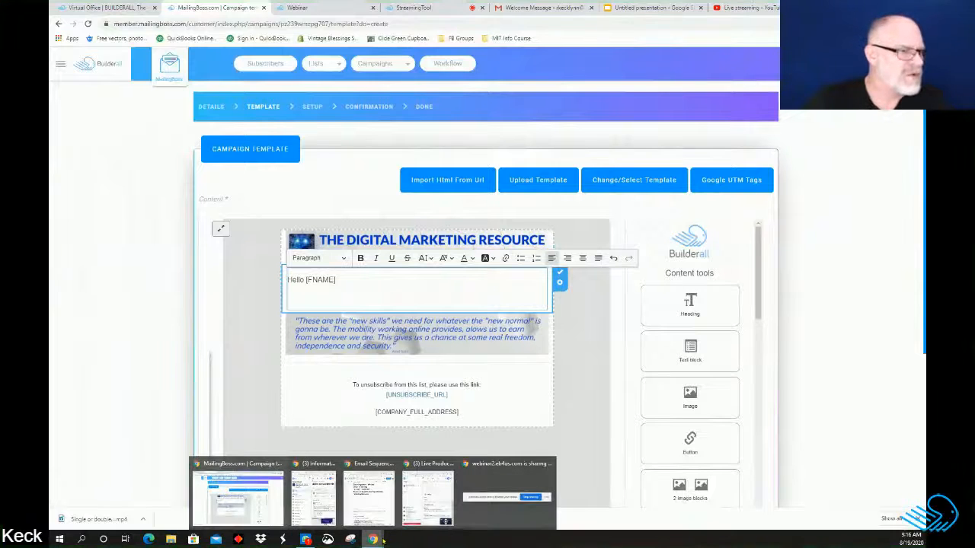
Step: Copy the Day 1 email text from the Email Sequence Structure doc and return to the email body
click(376, 506)
scroll(622, 361, down, 1)
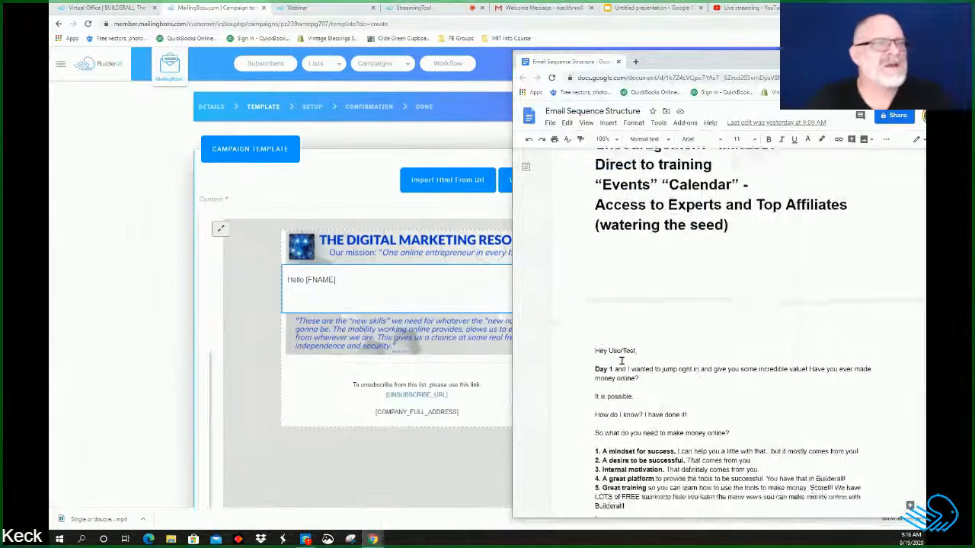
scroll(621, 361, down, 3)
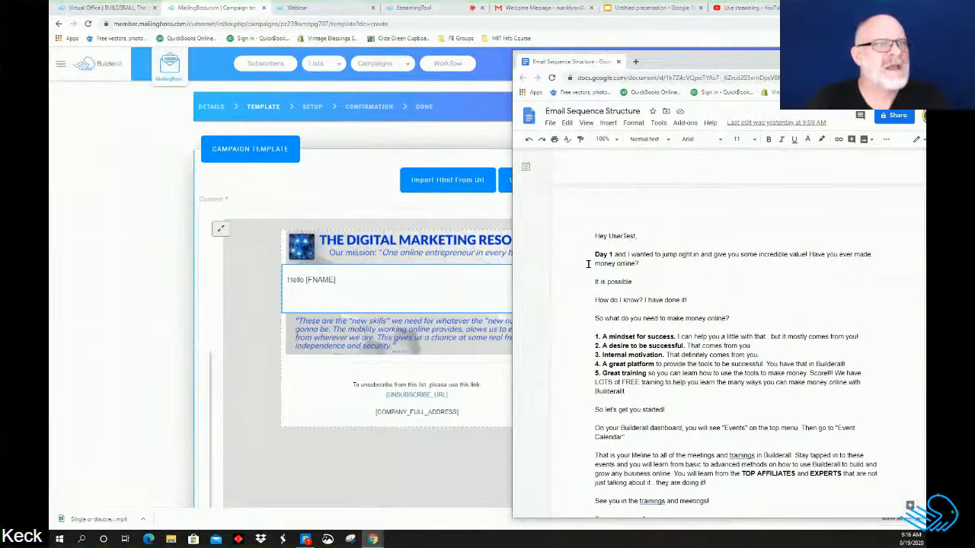
scroll(588, 264, down, 1)
drag(591, 218, 604, 197)
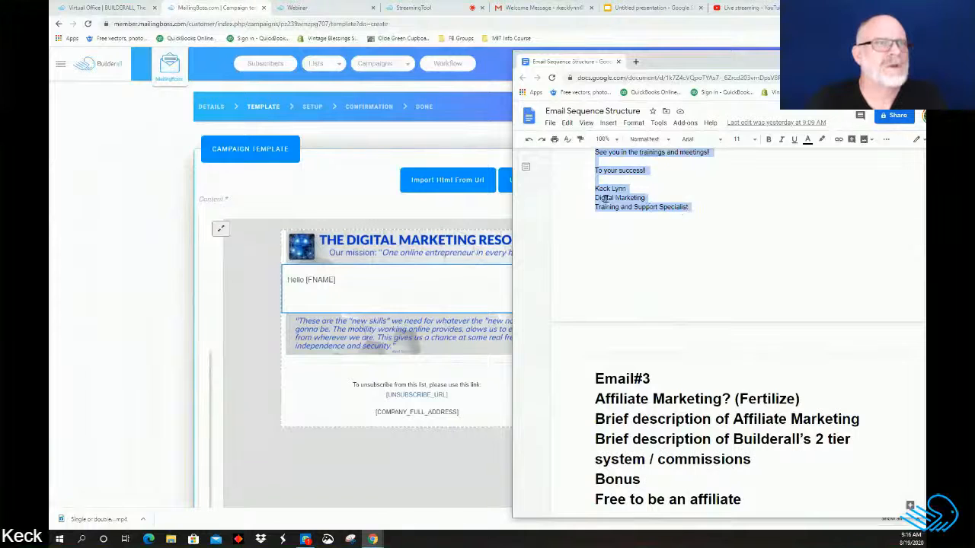
right_click(603, 198)
click(629, 225)
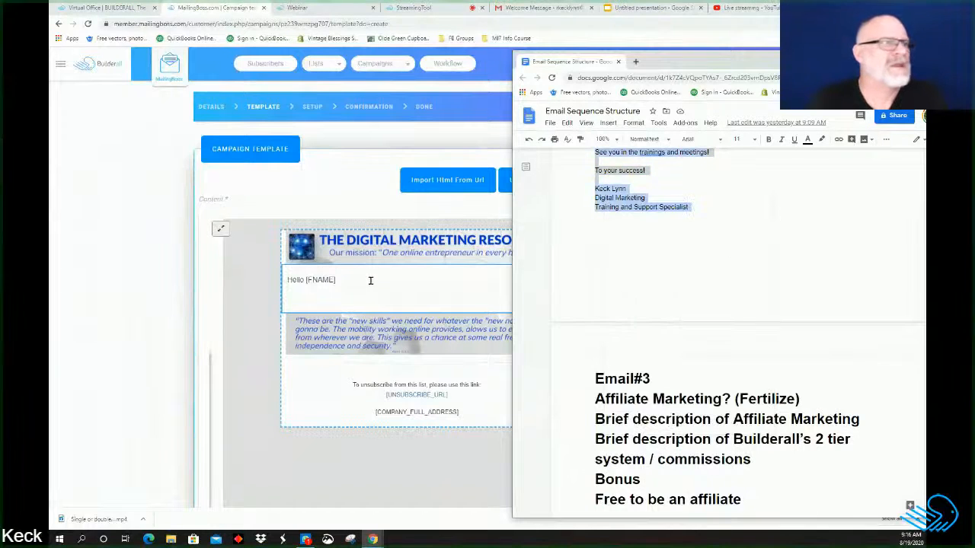
click(301, 296)
Step: Paste the Day 1 email text as plain text under Hello [FNAME] and save the #2 template
right_click(301, 303)
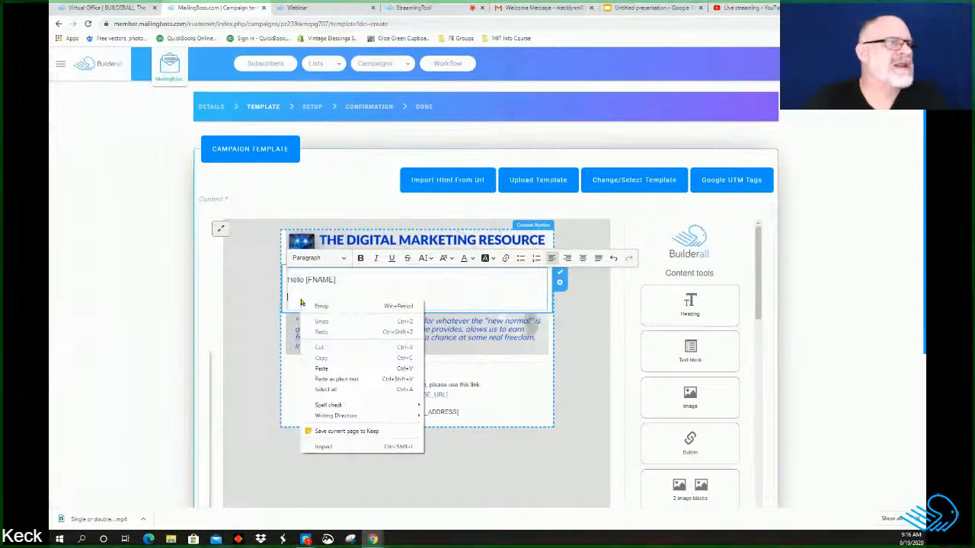
click(321, 377)
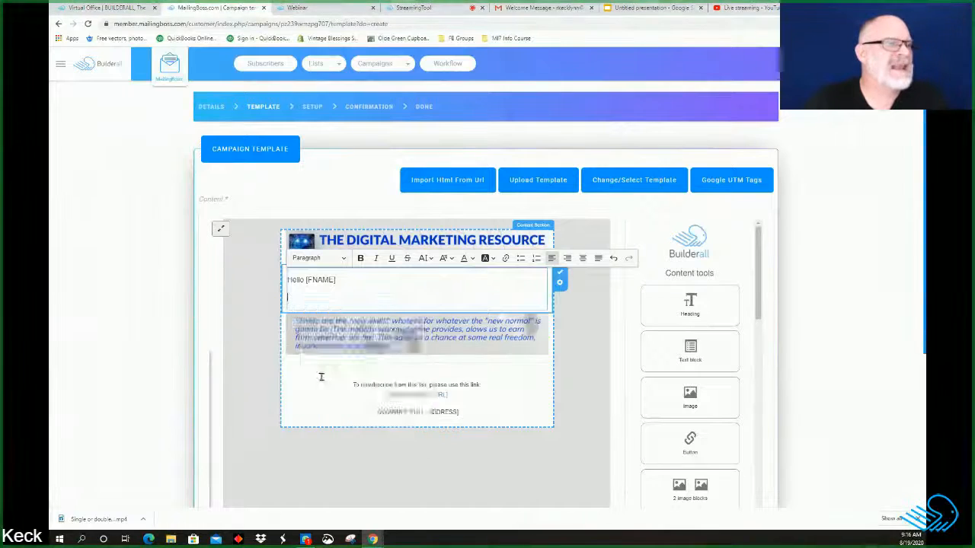
scroll(465, 366, down, 3)
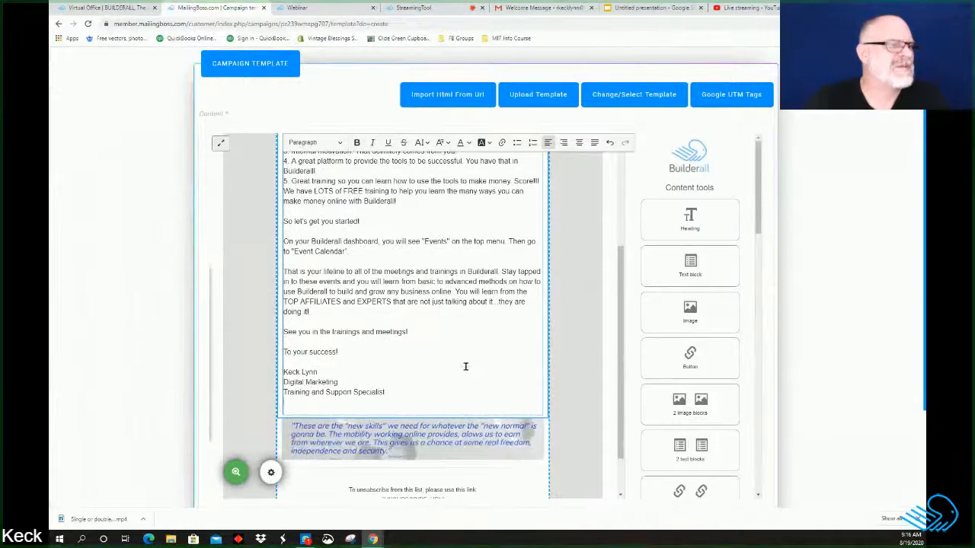
scroll(453, 365, up, 3)
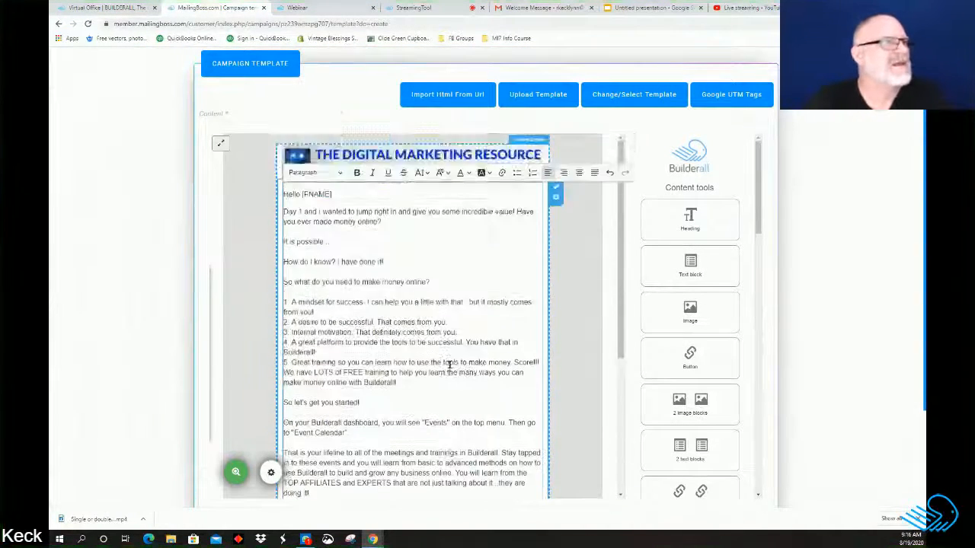
scroll(449, 365, down, 3)
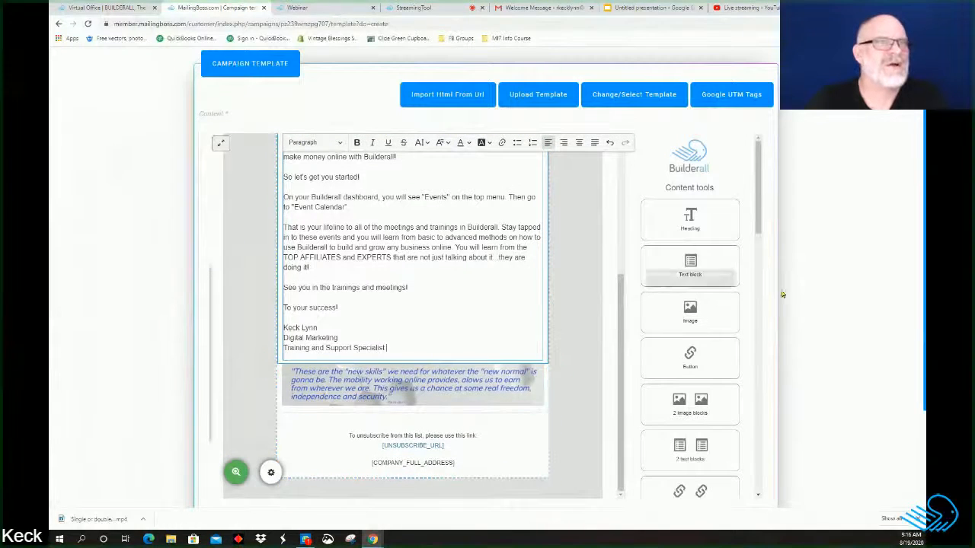
scroll(827, 311, down, 2)
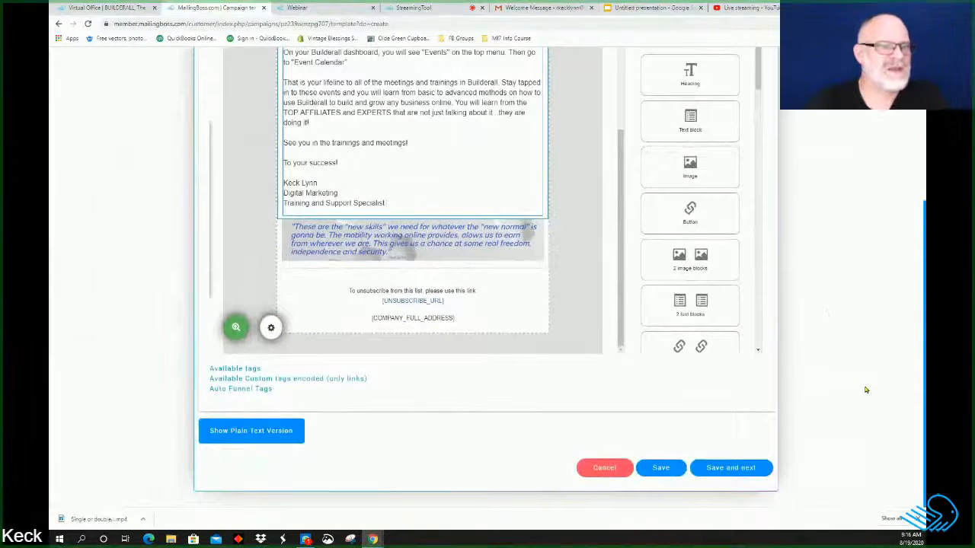
click(733, 471)
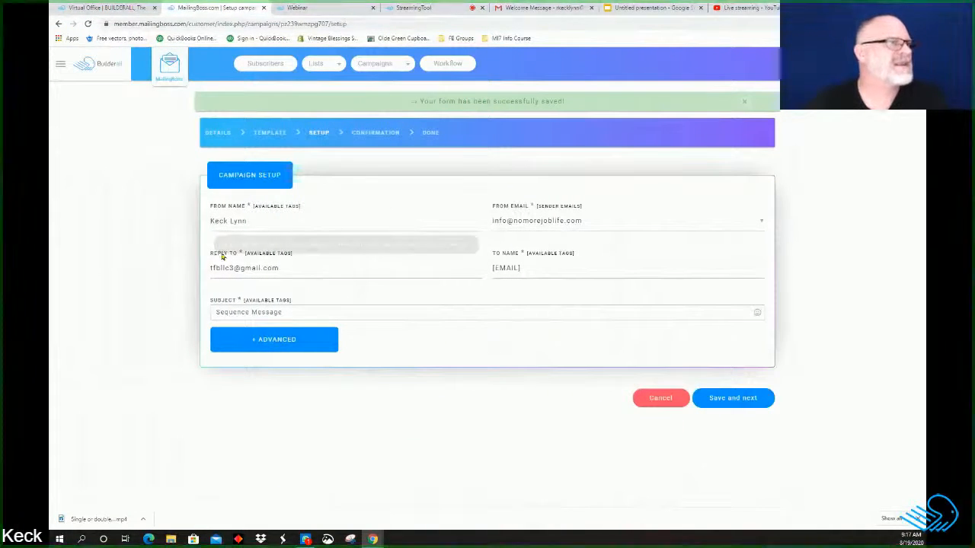
Step: Set the sender to the Digital Marketing Resource address and the reply-to to its noreply address
click(764, 222)
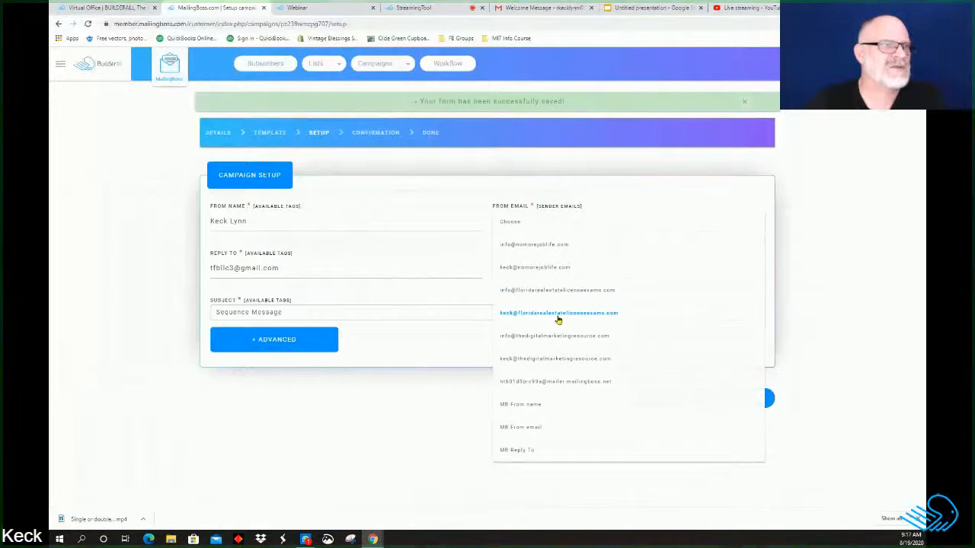
click(558, 358)
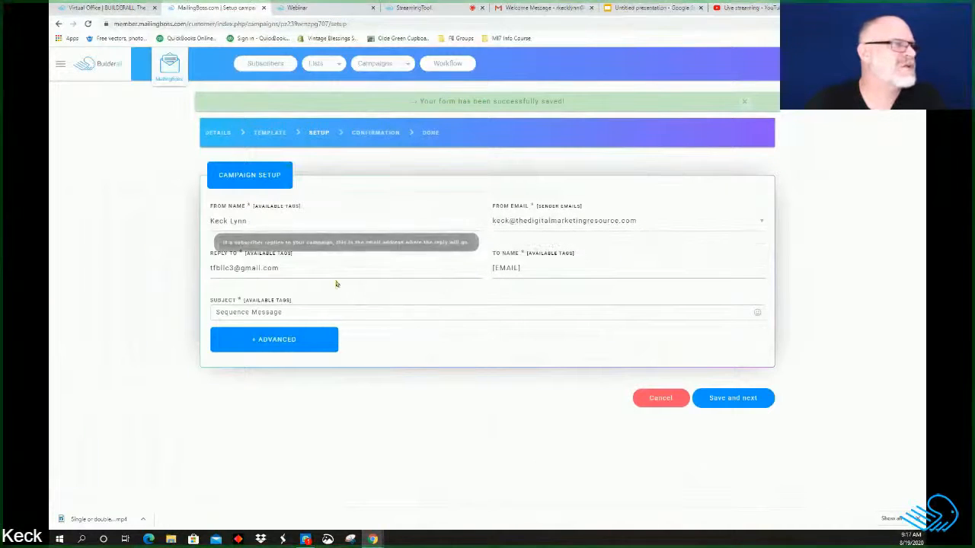
click(321, 269)
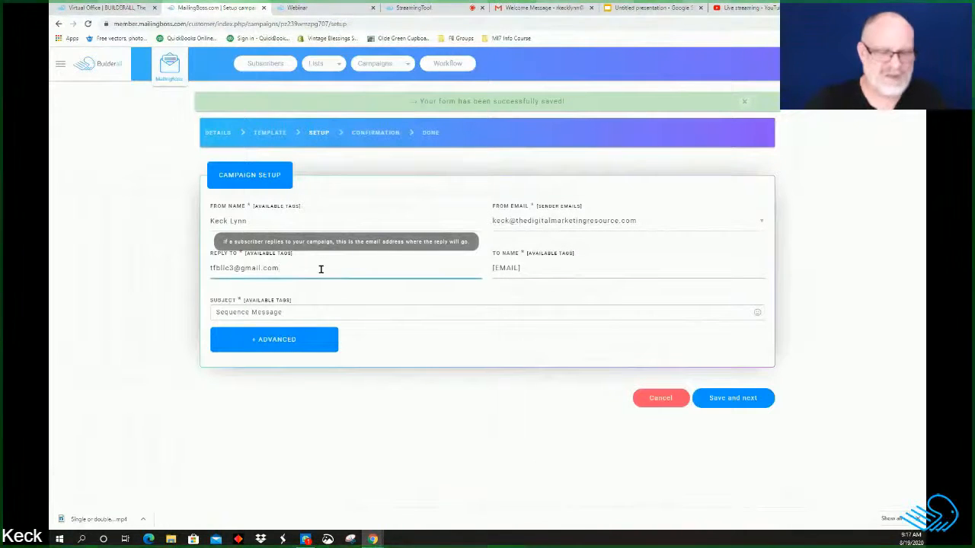
key(BackSpace)
key(BackSpace)
key(BackSpace)
key(BackSpace)
key(BackSpace)
key(BackSpace)
key(BackSpace)
key(BackSpace)
key(BackSpace)
key(BackSpace)
key(BackSpace)
key(BackSpace)
key(BackSpace)
key(BackSpace)
key(BackSpace)
key(BackSpace)
key(BackSpace)
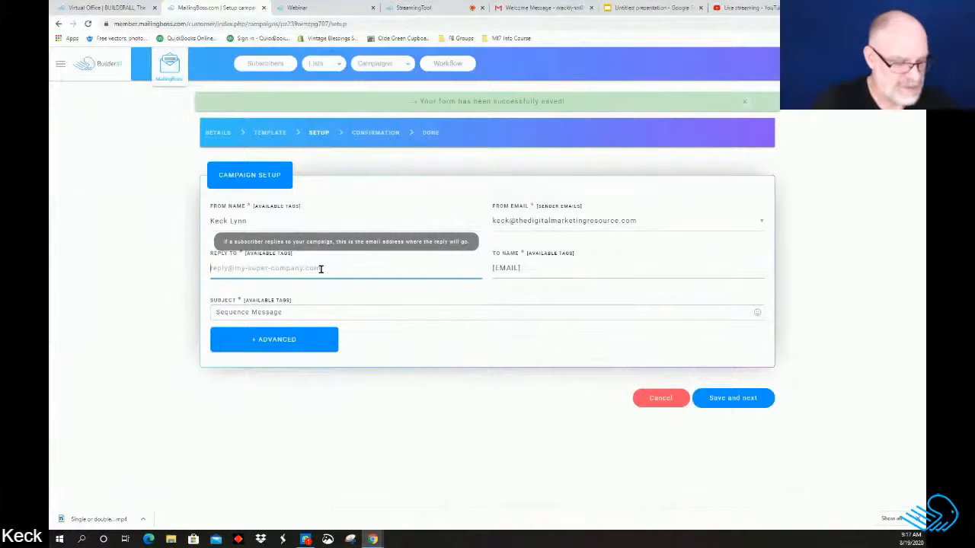
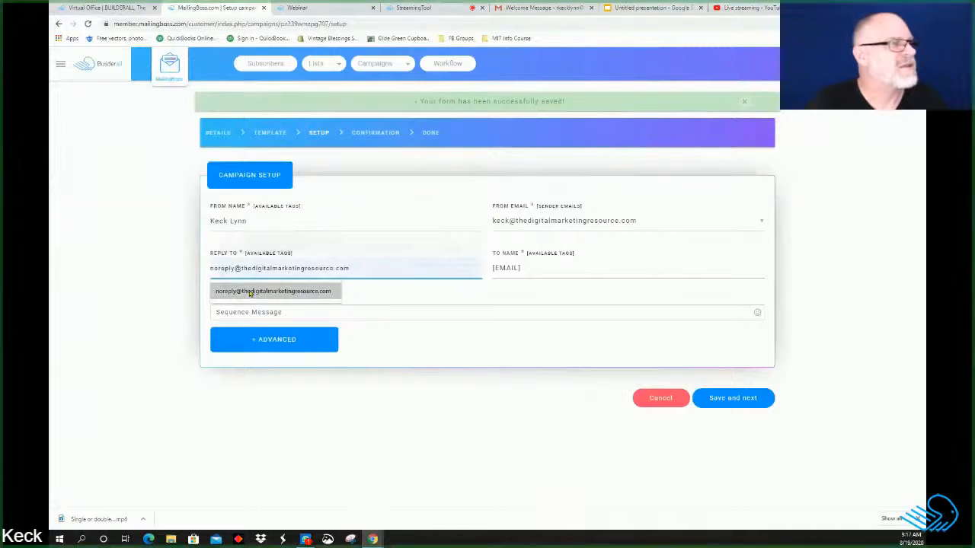
click(251, 291)
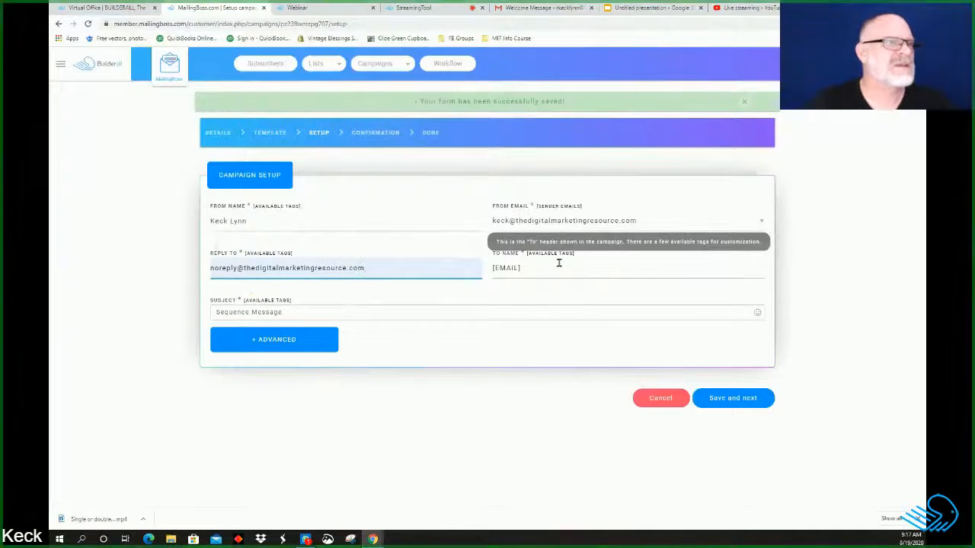
Step: Replace the subject 'Sequence Message' with 'Day 1'
click(310, 309)
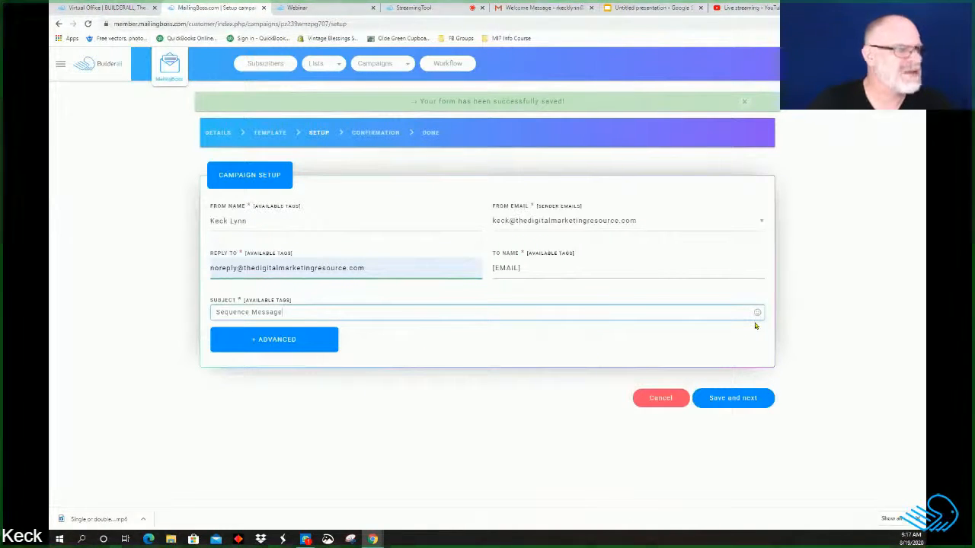
key(ctrl+BackSpace)
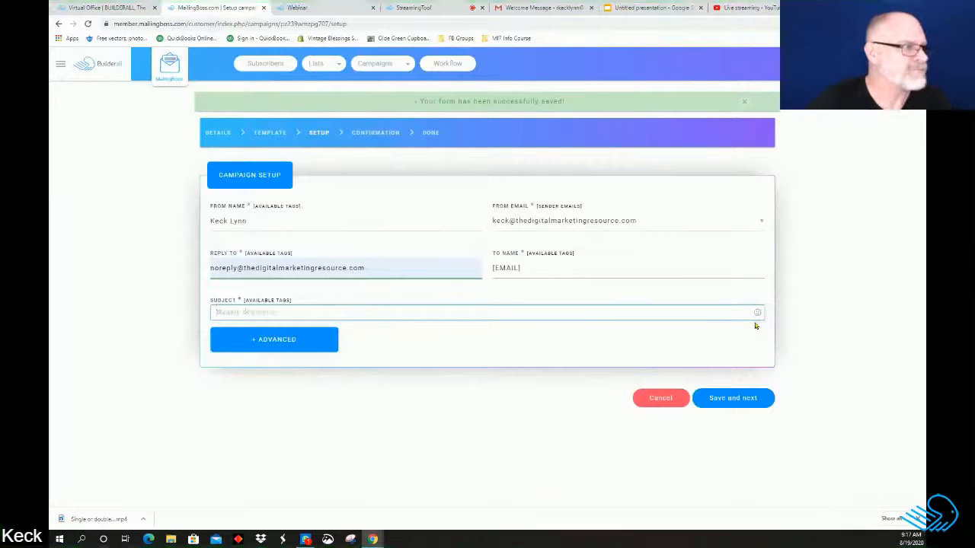
text(Da)
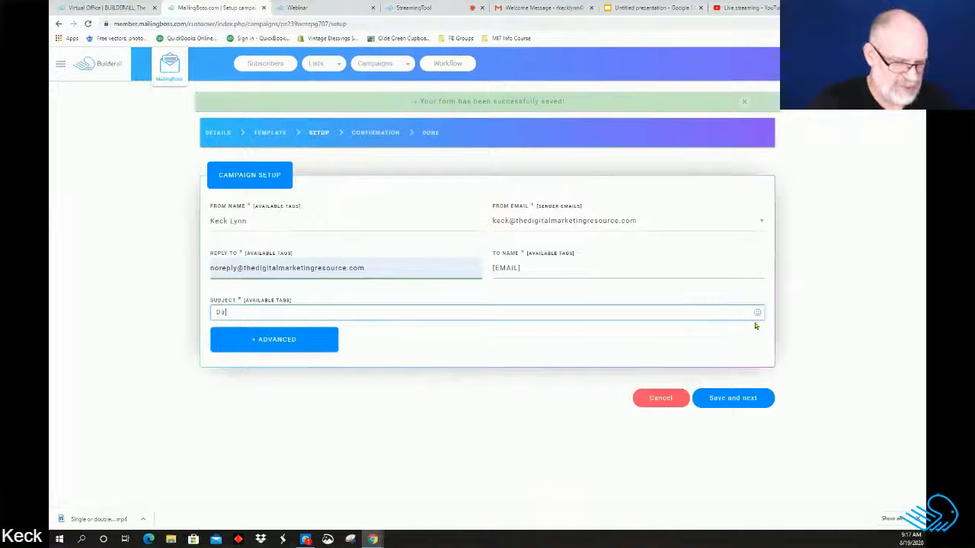
text(i)
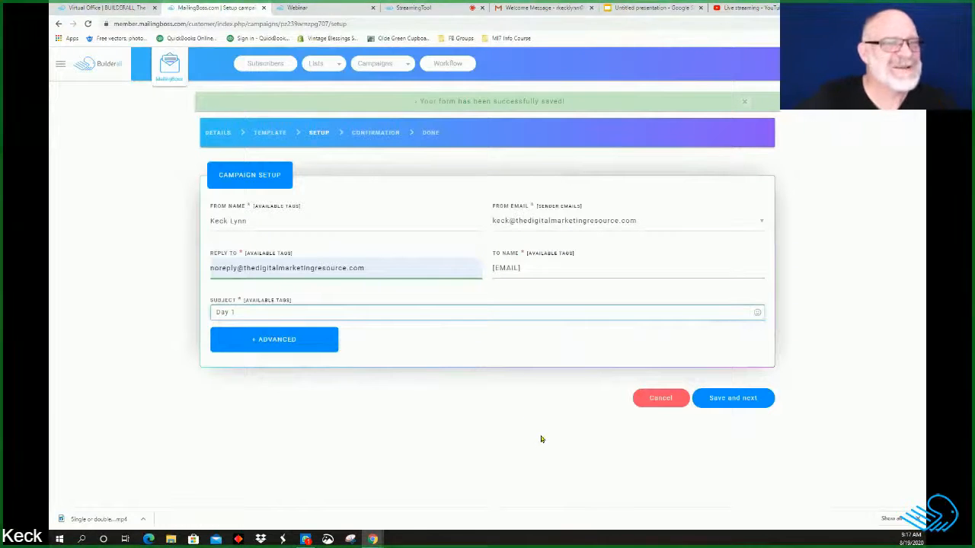
Step: Save the Day 1 email setup and continue to the confirmation page
click(716, 399)
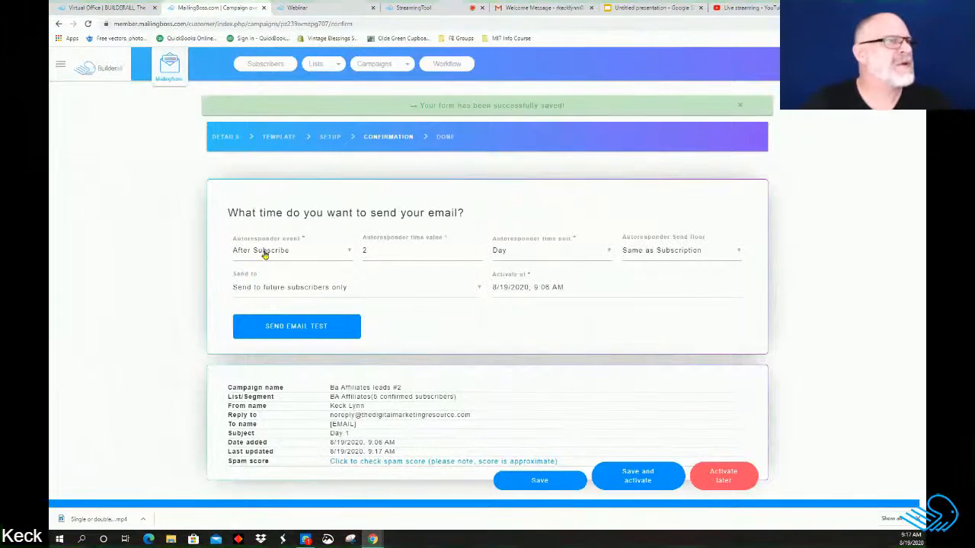
mouse_move(371, 242)
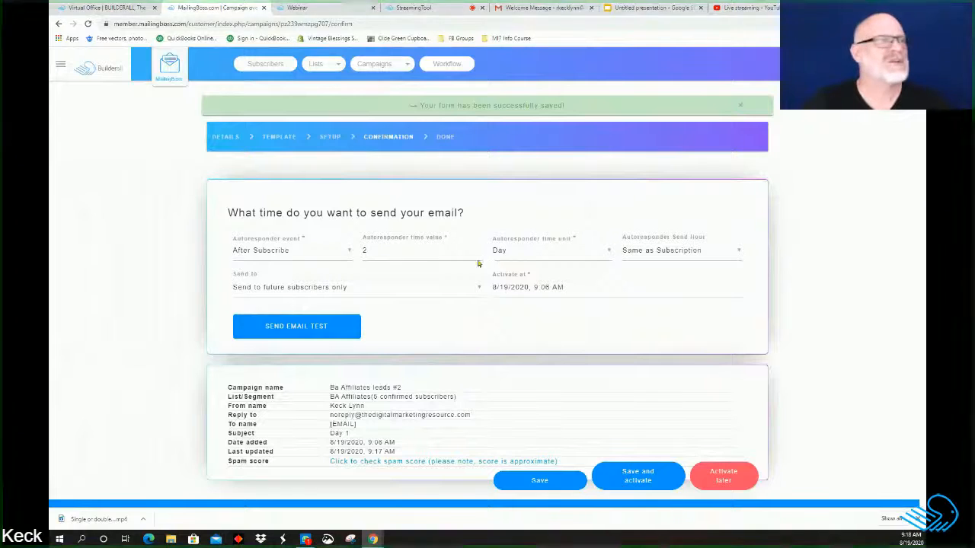
mouse_move(370, 259)
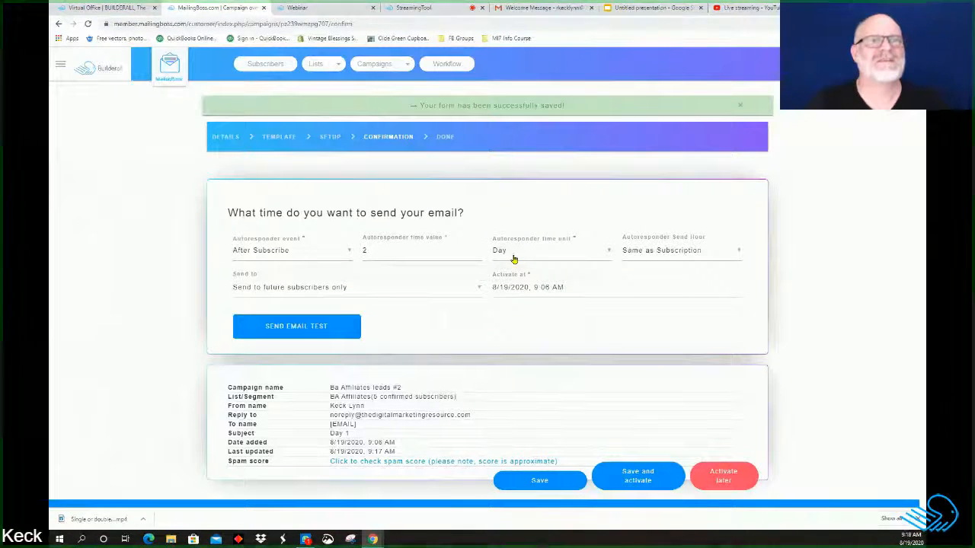
Step: Set the autoresponder send hour to 7:45 AM and save the email #2 schedule
click(737, 253)
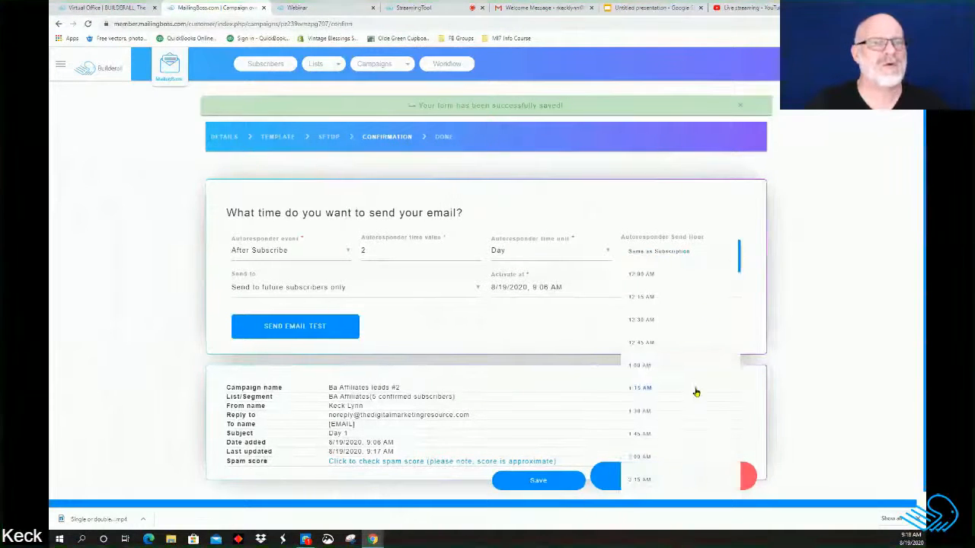
scroll(696, 392, down, 5)
scroll(696, 391, down, 2)
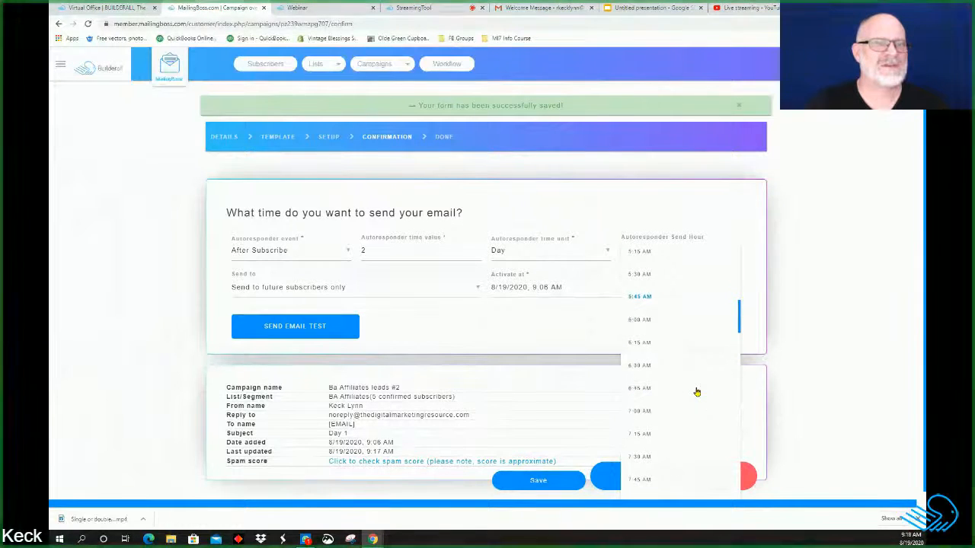
click(655, 481)
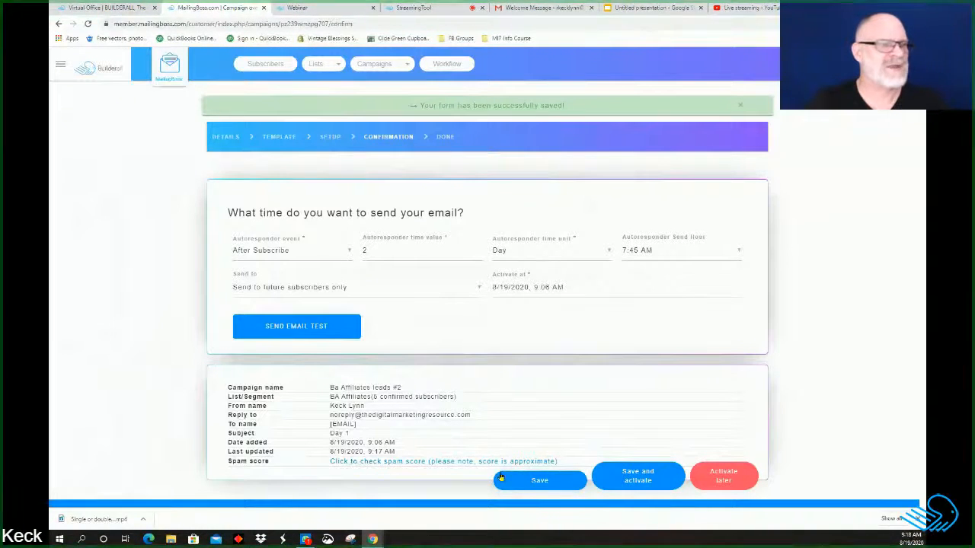
click(551, 481)
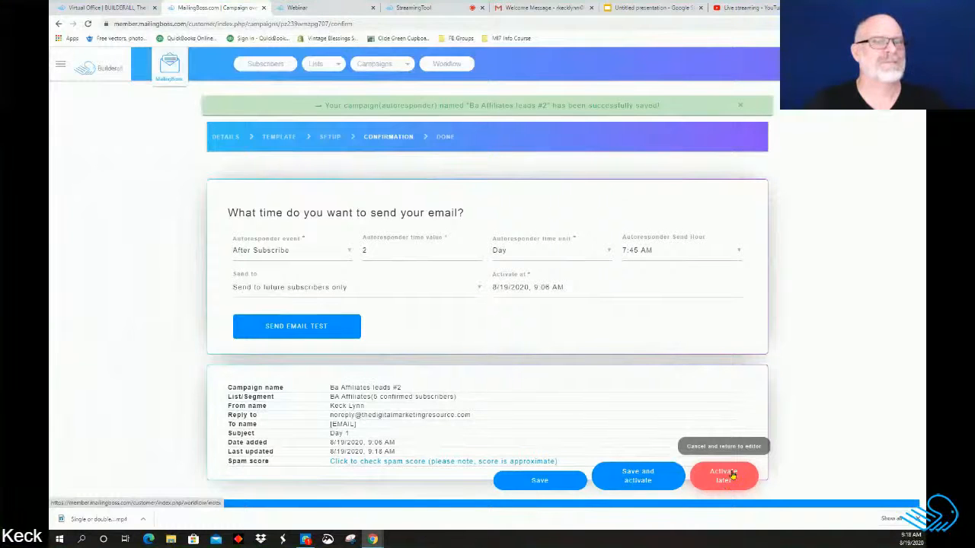
Step: Leave email #2 inactive, arrange cards #3–#7 into an even diagonal, and save the workflow
click(730, 475)
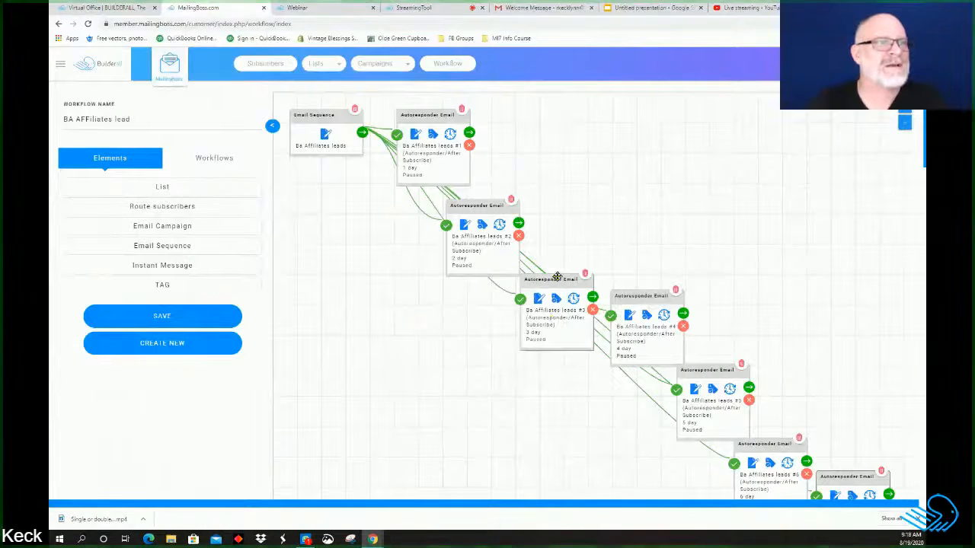
drag(557, 276, 569, 265)
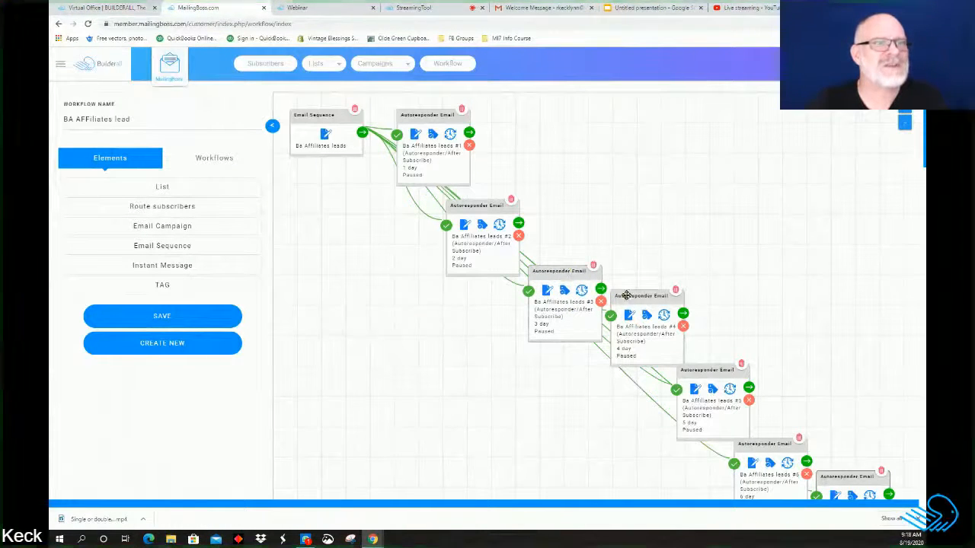
drag(626, 295, 626, 312)
drag(704, 373, 720, 373)
drag(785, 446, 813, 421)
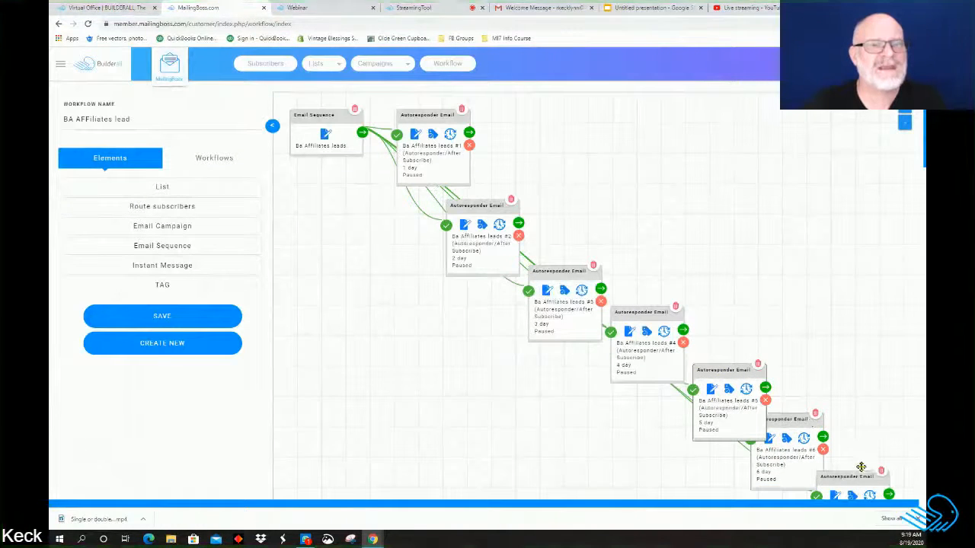
drag(860, 467, 894, 410)
drag(795, 418, 814, 385)
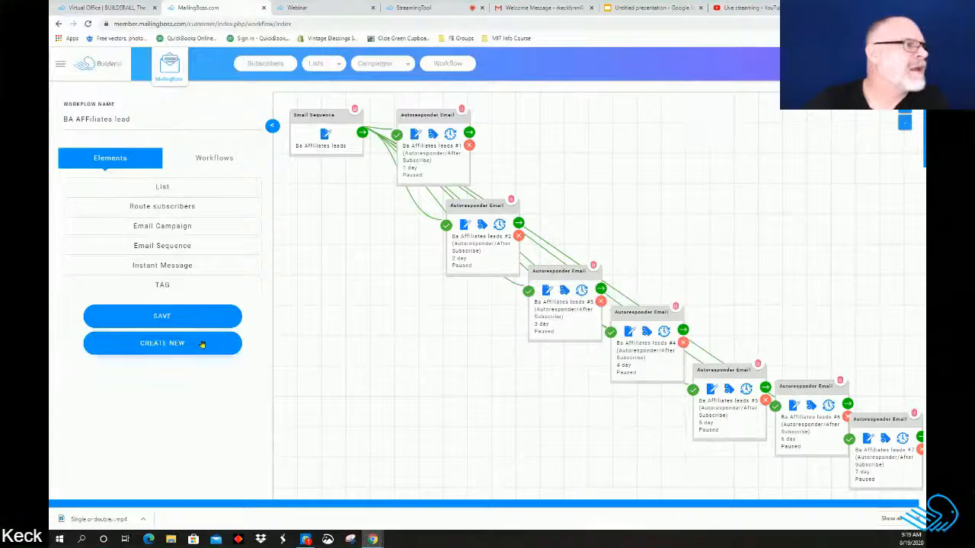
click(194, 318)
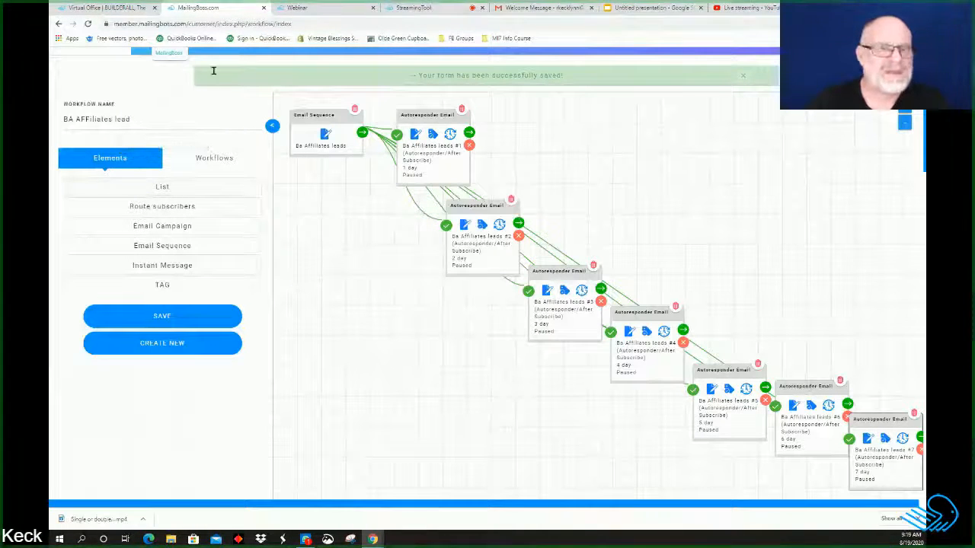
Step: Close the MailingBoss tab and reopen MailingBoss from the Builderall Virtual Office
click(264, 7)
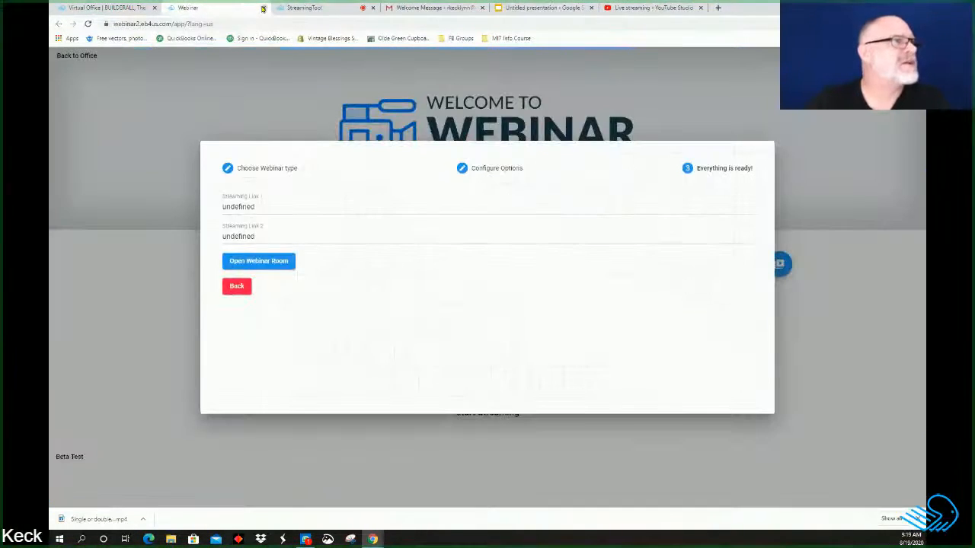
click(79, 7)
click(600, 378)
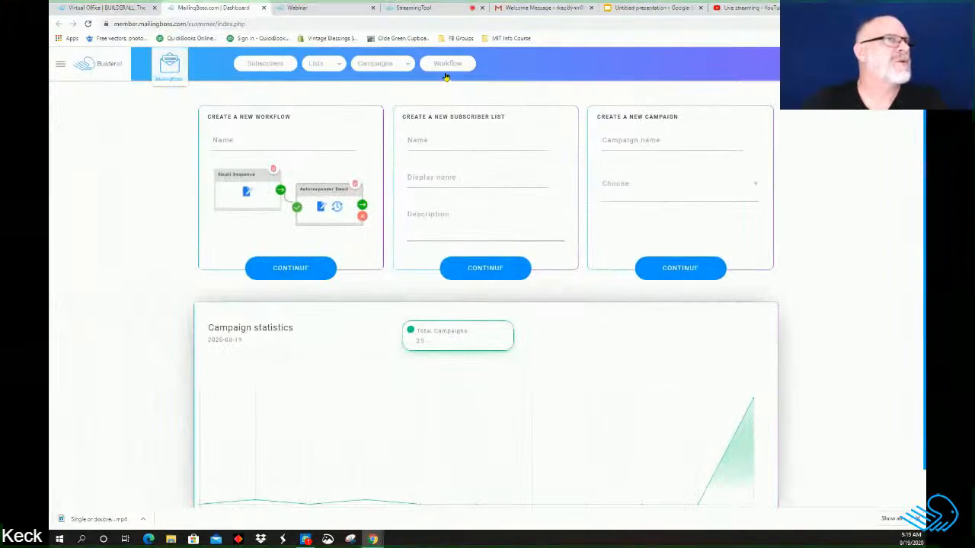
Step: Load the saved BA AFFiliates lead workflow from the Workflows list
click(447, 64)
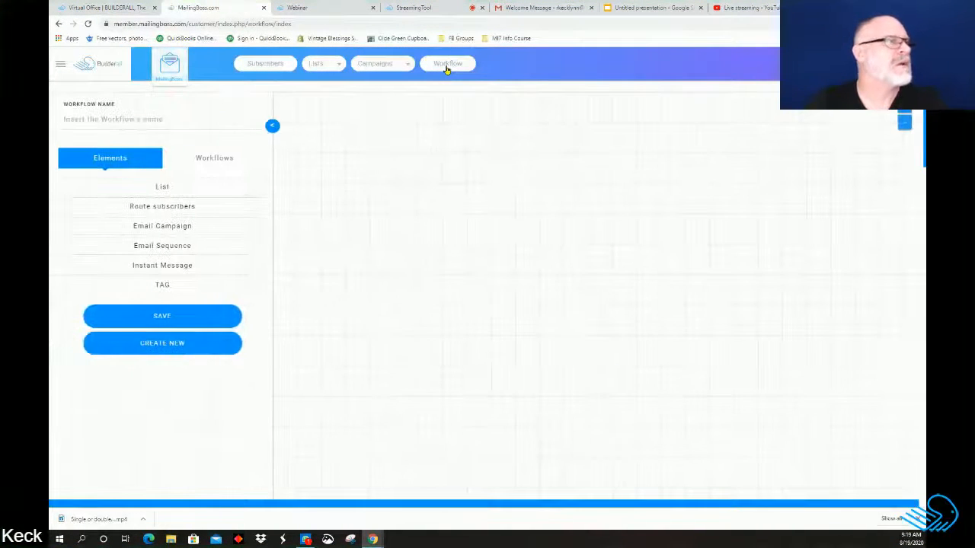
click(137, 118)
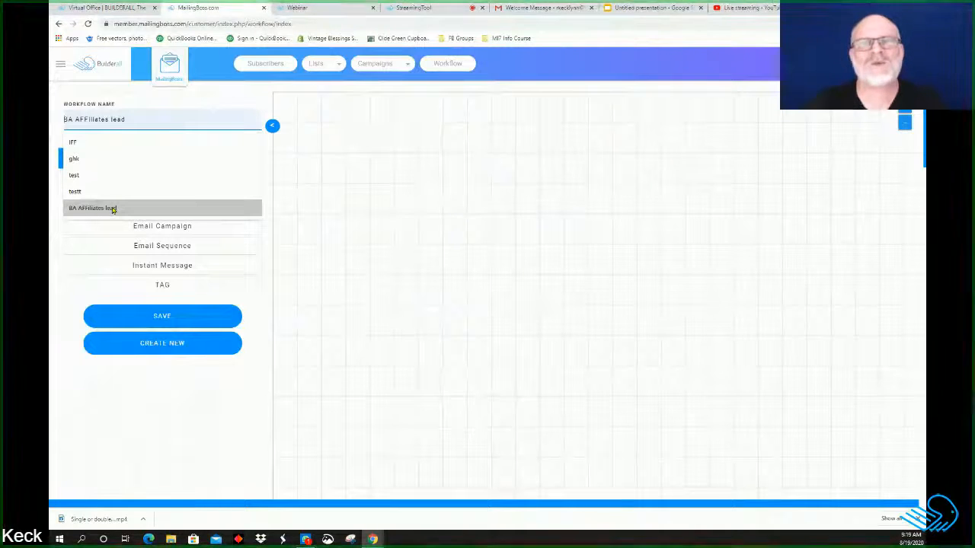
click(112, 207)
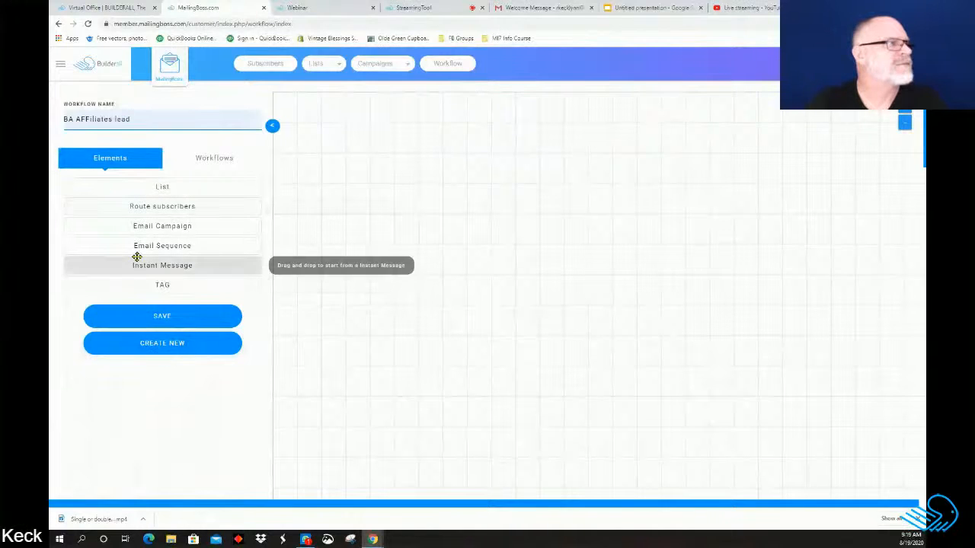
click(173, 343)
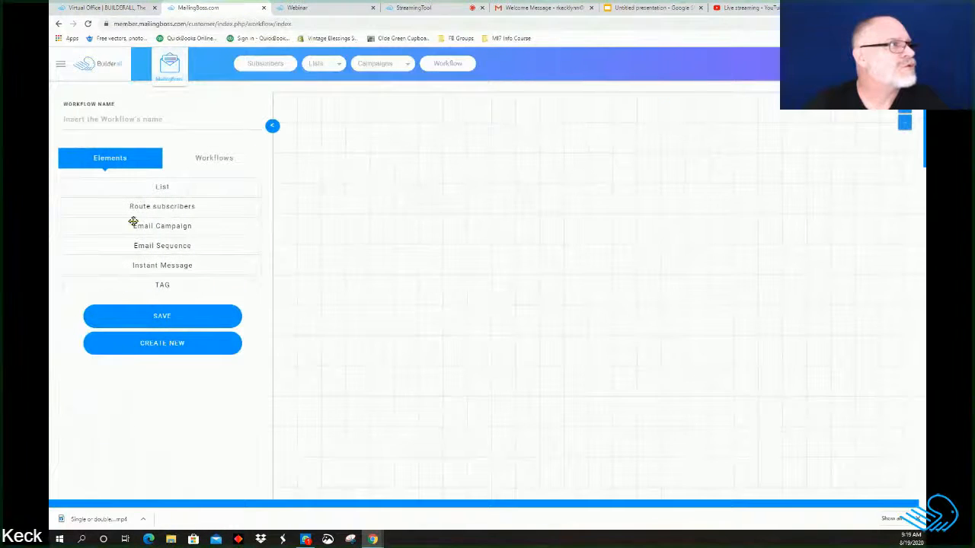
click(135, 118)
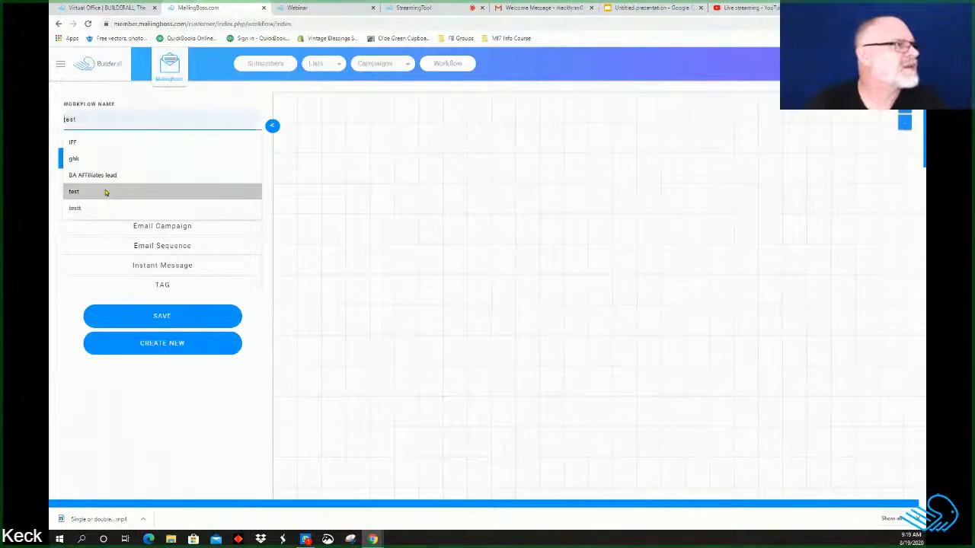
click(106, 176)
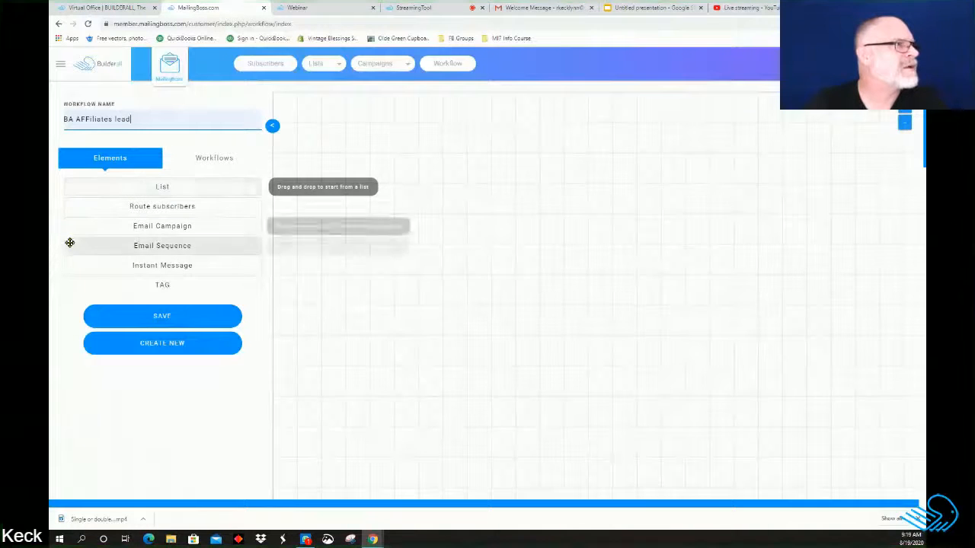
click(214, 158)
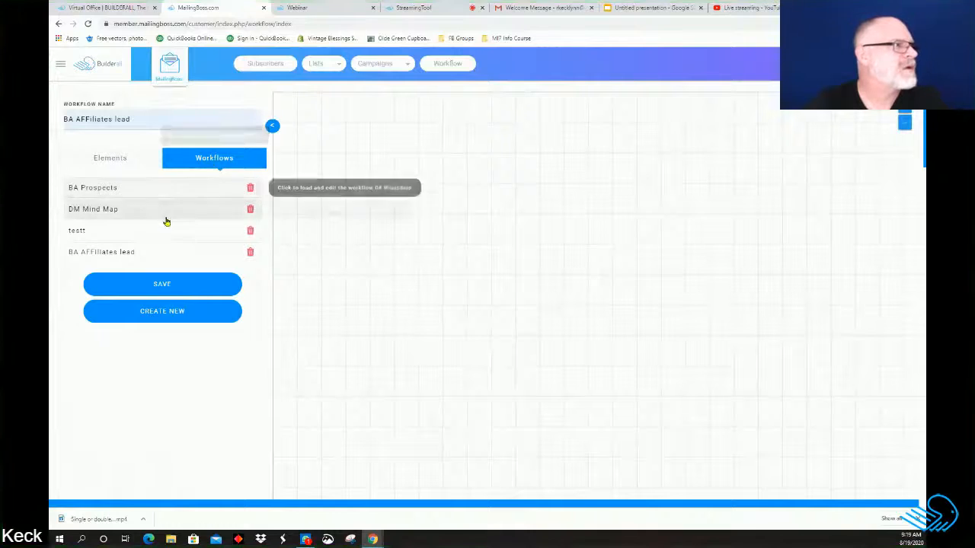
click(162, 251)
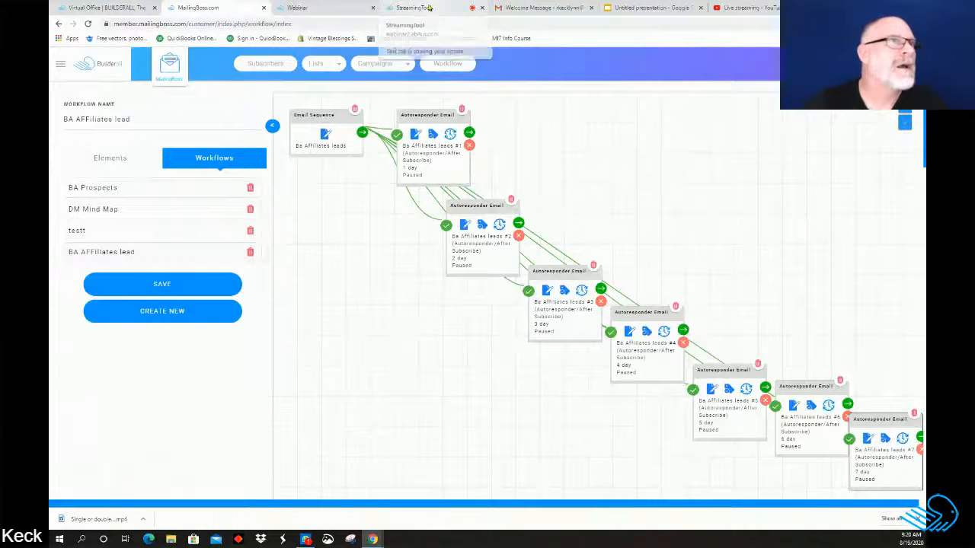
Step: Glance at the presentation slide twice, returning to MailingBoss each time
click(644, 9)
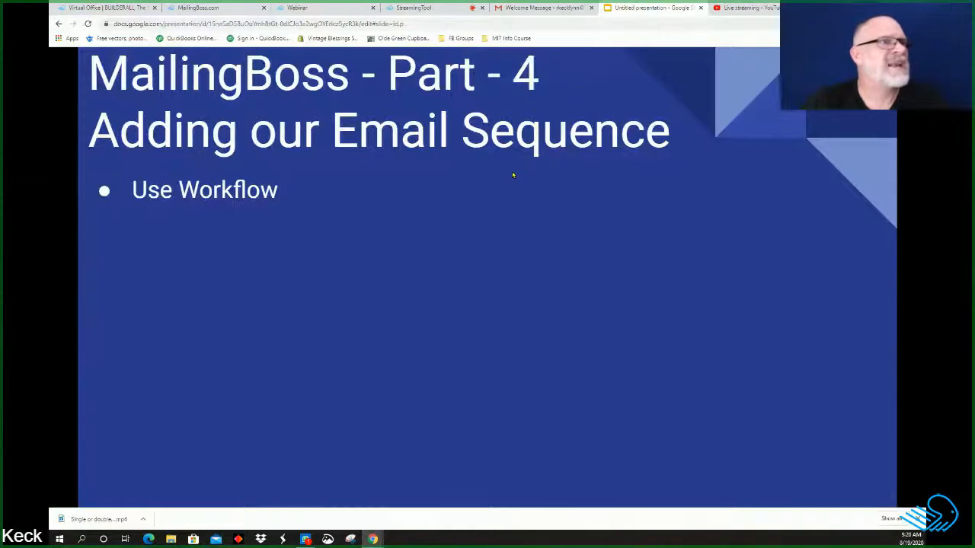
click(187, 8)
click(638, 8)
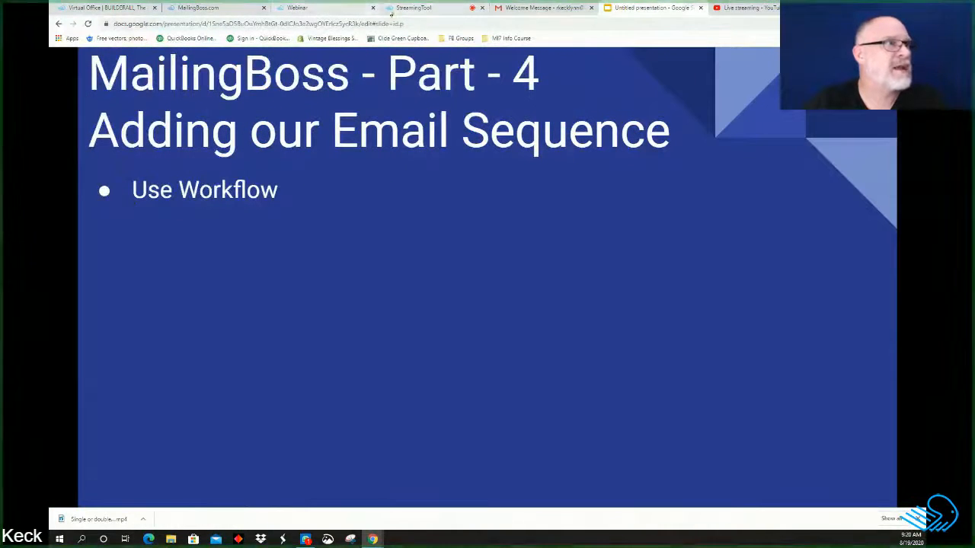
click(226, 9)
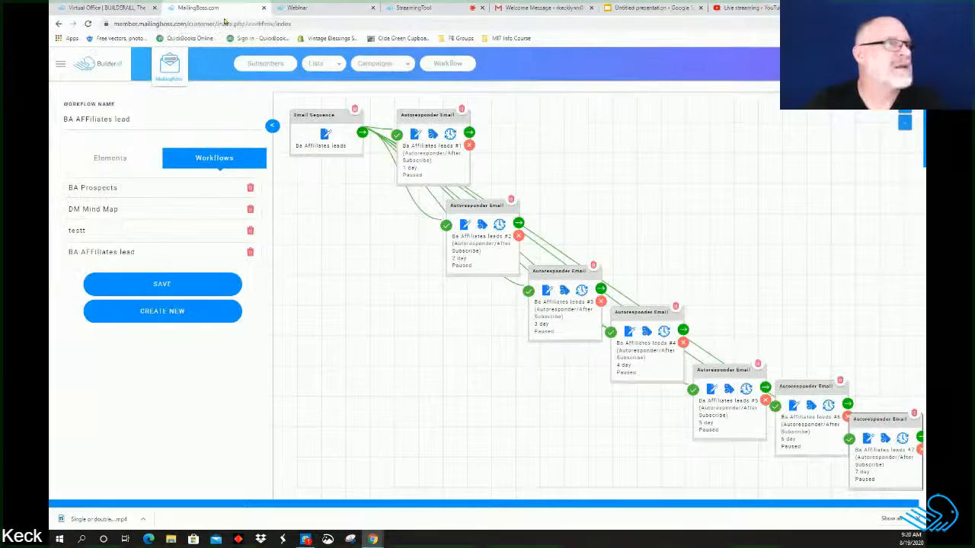
Step: Open the MailingBoss Dashboard and Campaigns, then move to the Slides and StreamingTool tabs
click(174, 65)
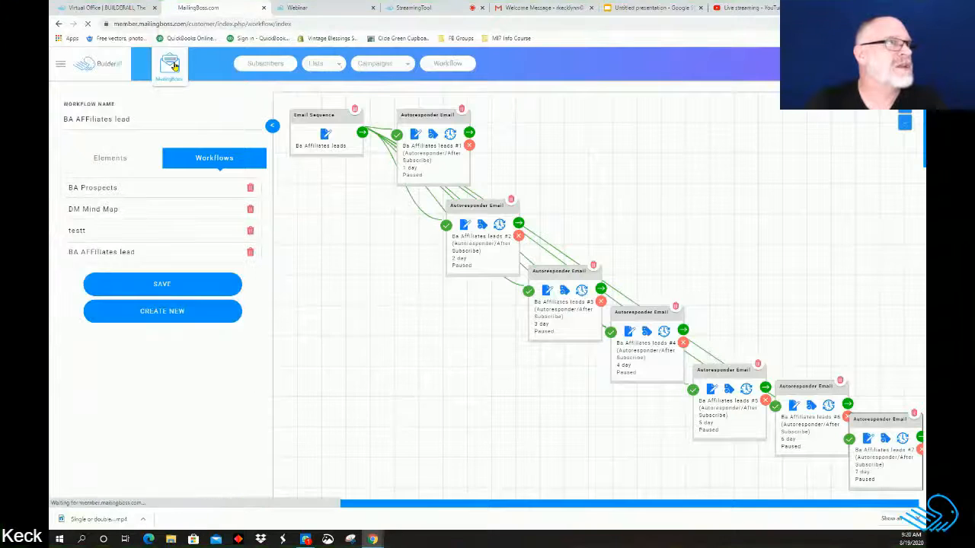
click(402, 66)
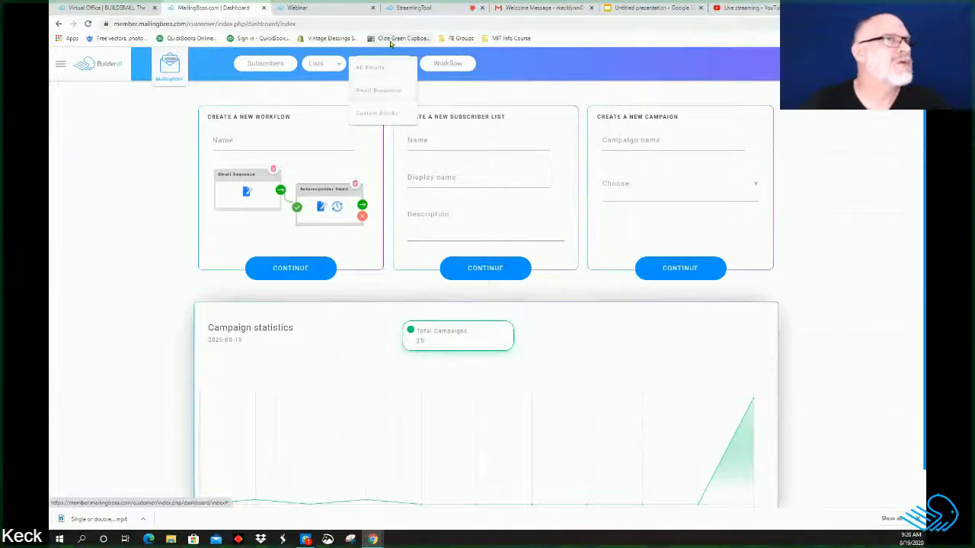
click(630, 10)
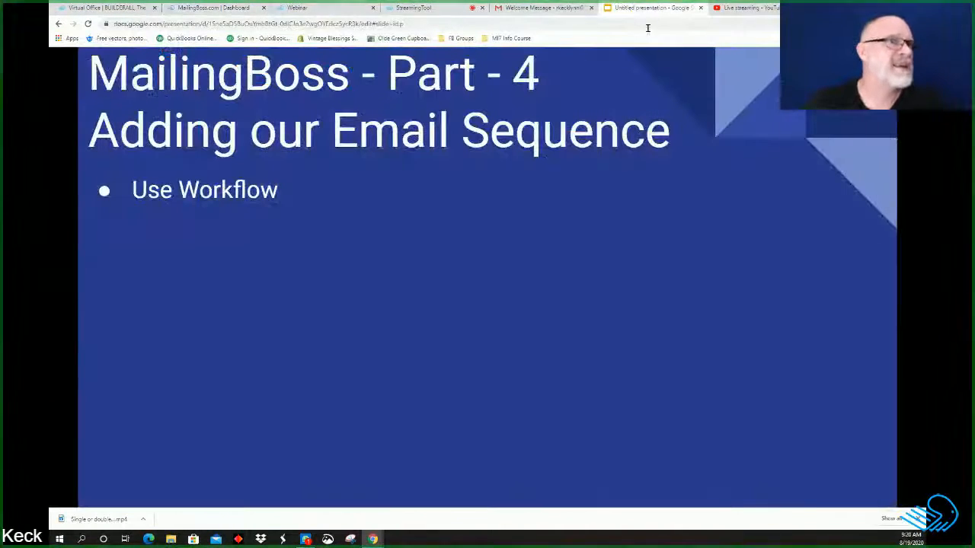
click(415, 8)
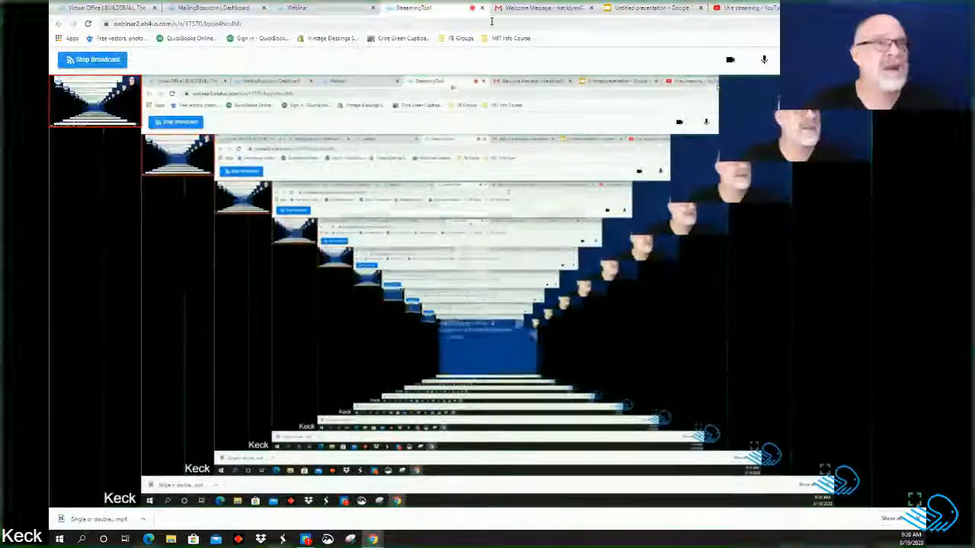